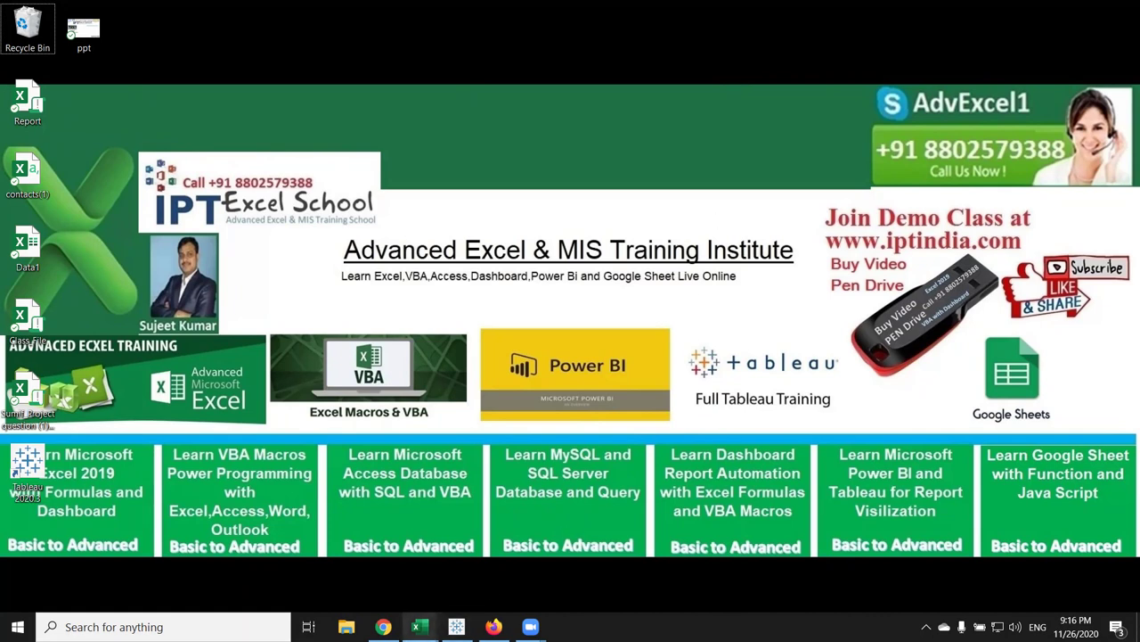
Step: Bring up Excel from the taskbar and switch to the Book14 workbook with the Jan–Jun table
click(419, 626)
click(481, 570)
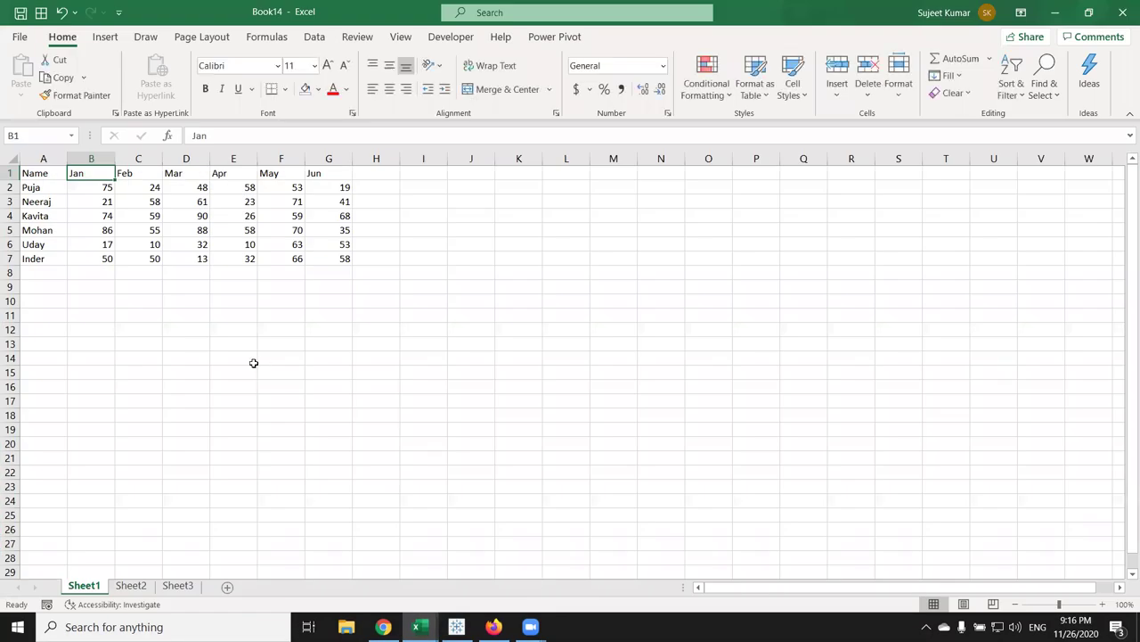
Step: Copy the header row A1:G1 (Name, Jan–Jun) into row 11
click(74, 254)
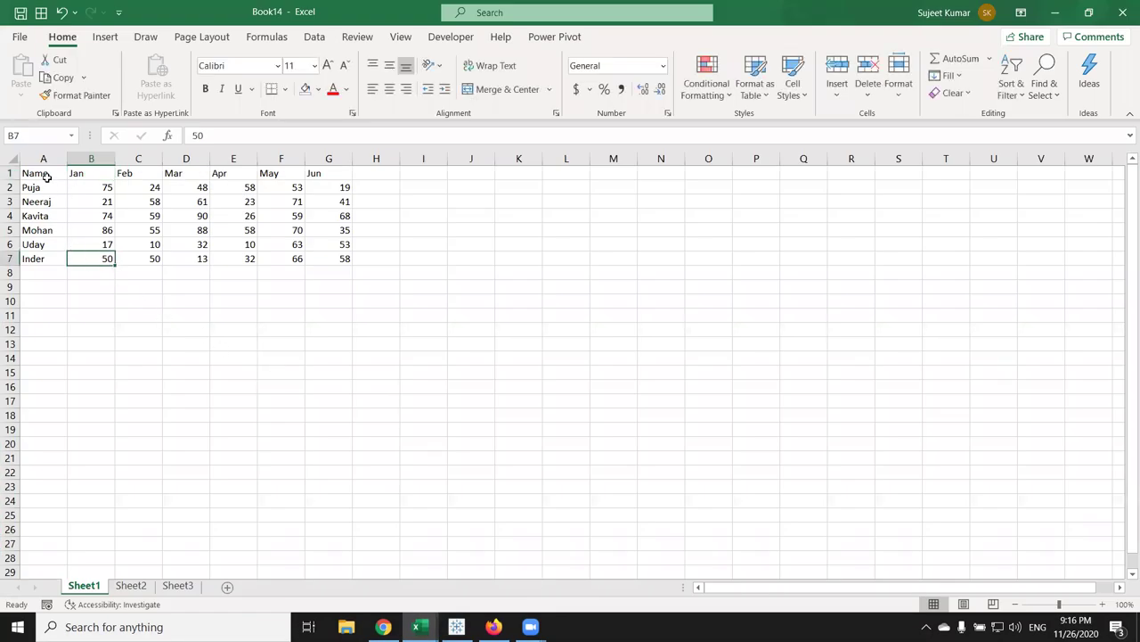
drag(45, 176, 342, 259)
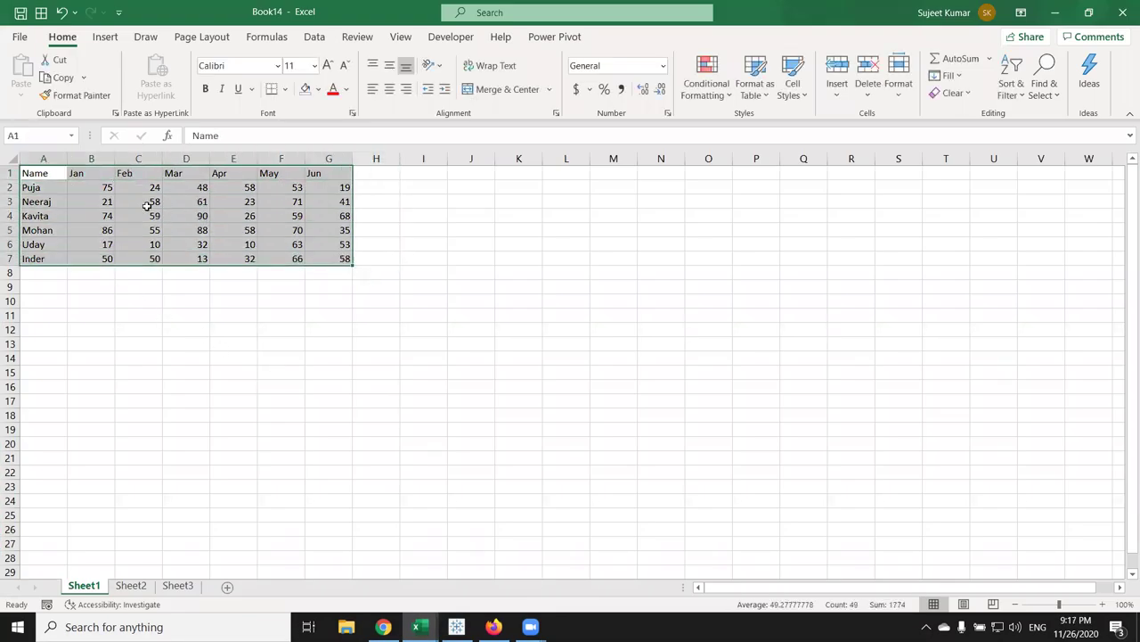
click(42, 172)
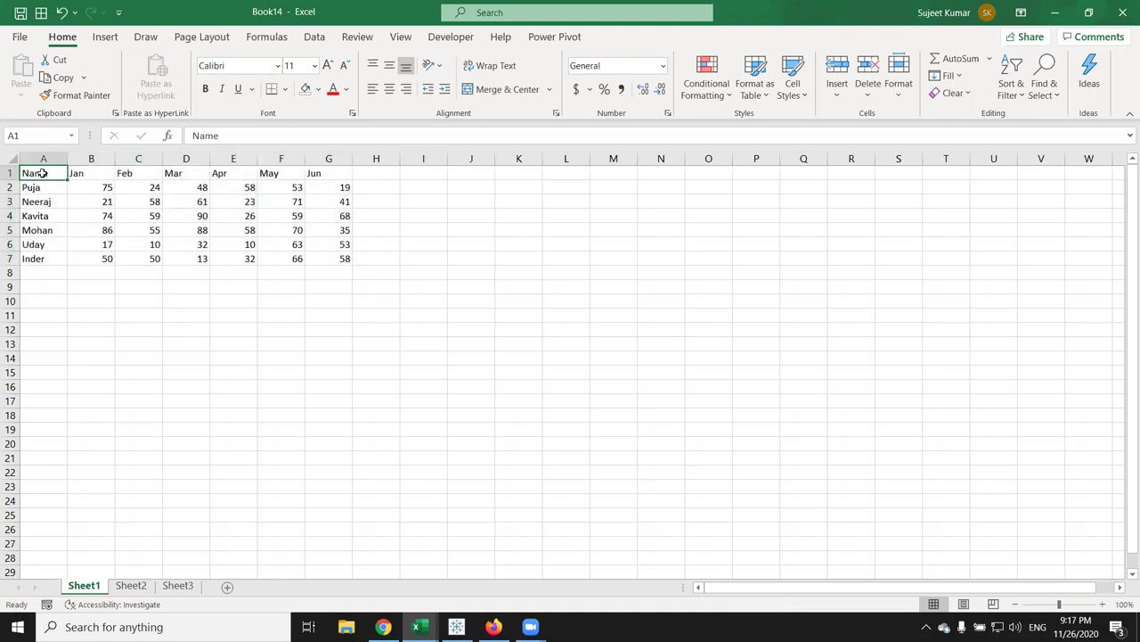
click(34, 320)
text(1)
key(Escape)
click(31, 173)
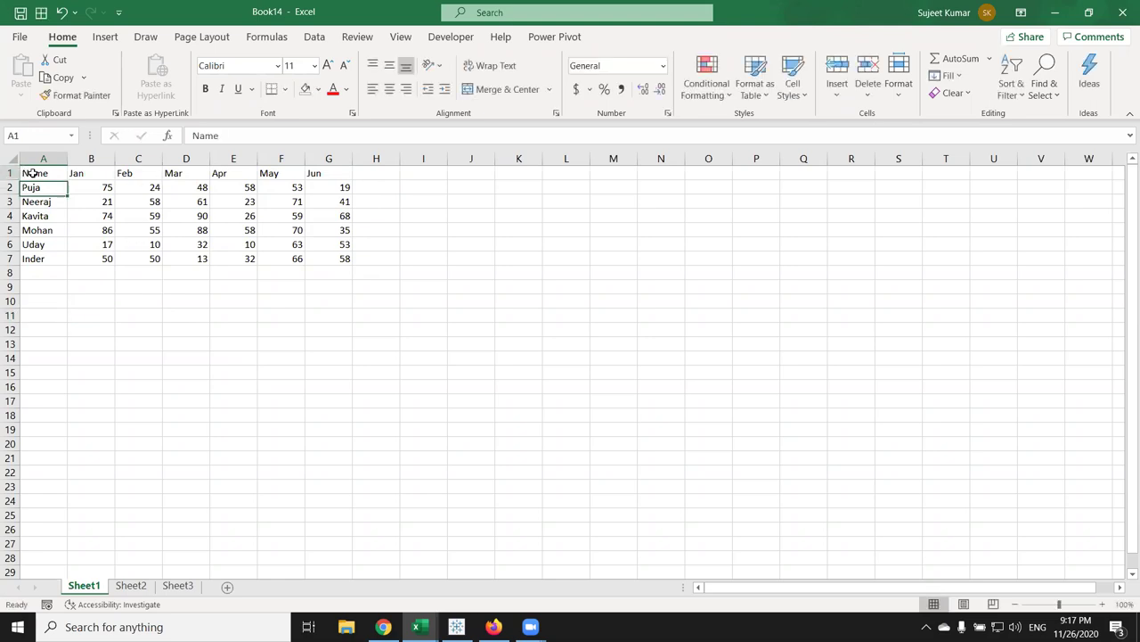
drag(31, 173, 343, 173)
key(ctrl+c)
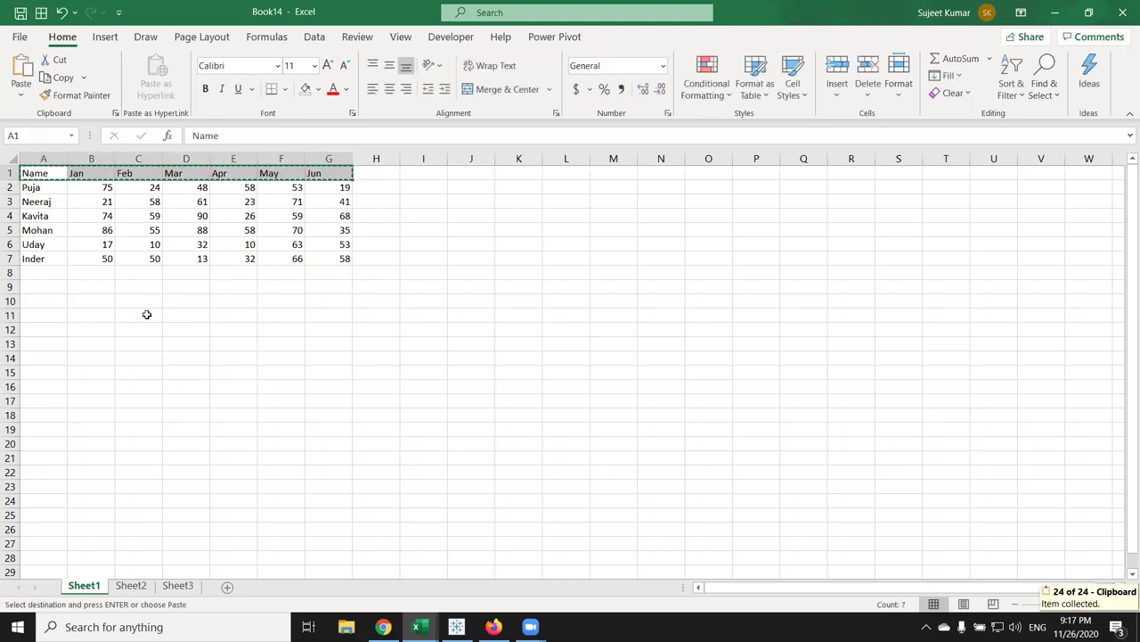
click(48, 314)
key(ctrl+v)
key(Escape)
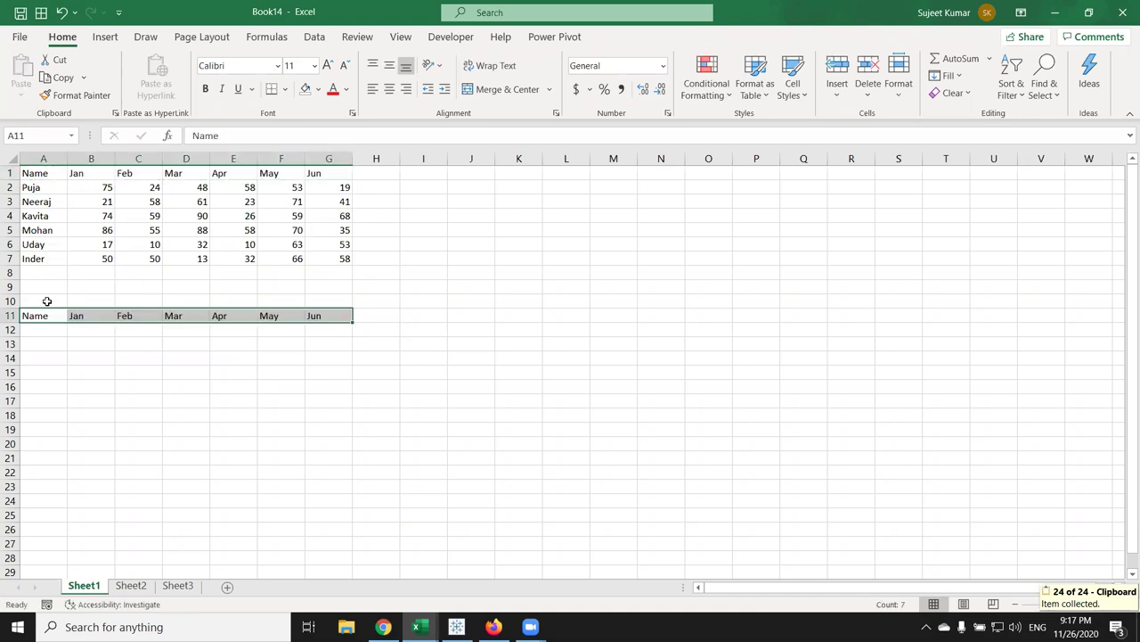
Step: Enter 1 in cell A10
click(48, 301)
text(1)
key(Return)
key(Return)
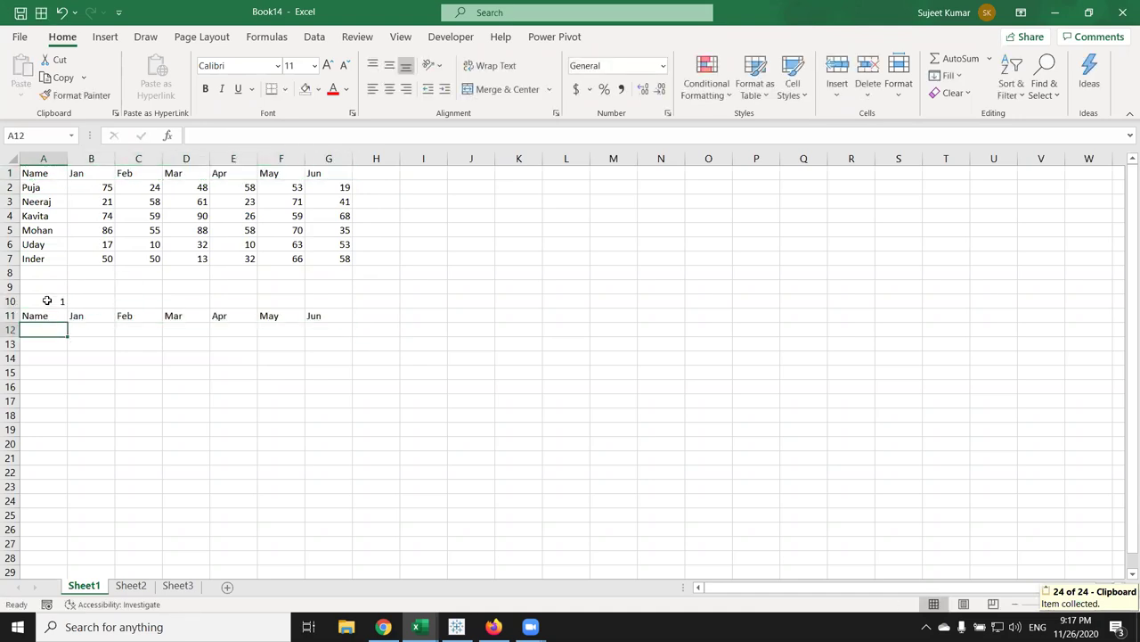
Step: Enter =OFFSET(A1,A10,0) in cell A12
text(=off)
key(Tab)
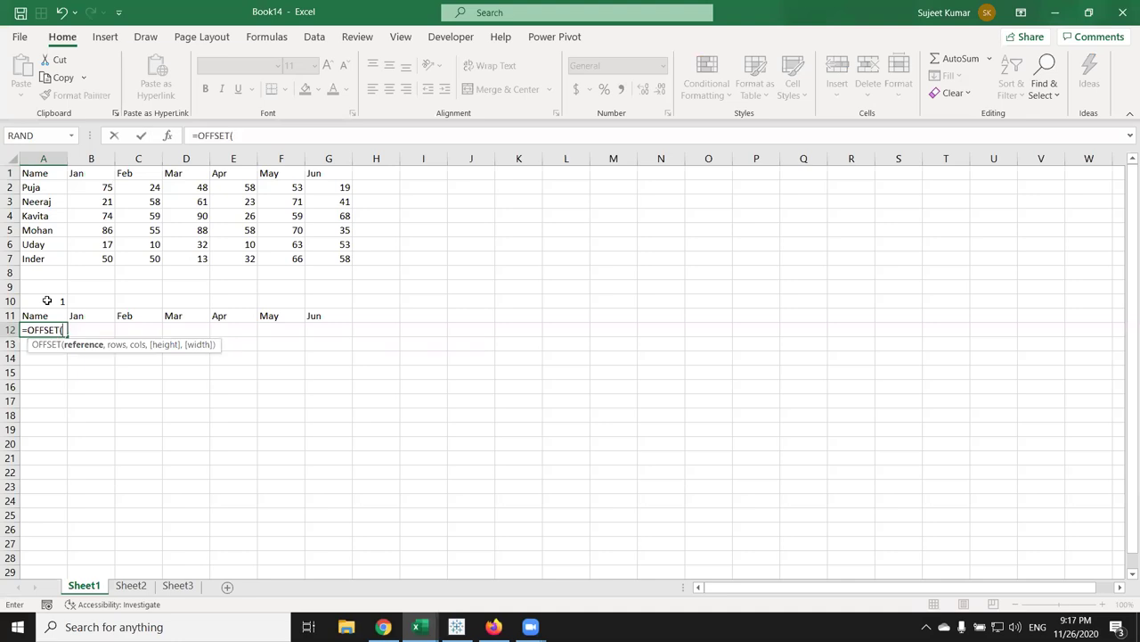
click(43, 172)
text(,)
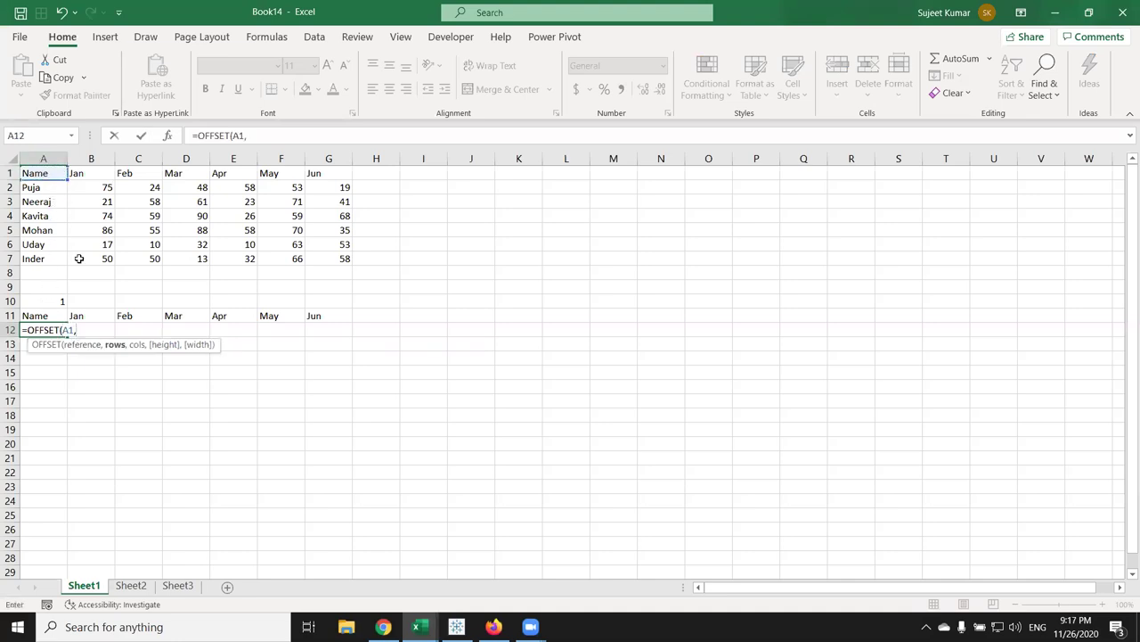
click(61, 302)
text(,0)
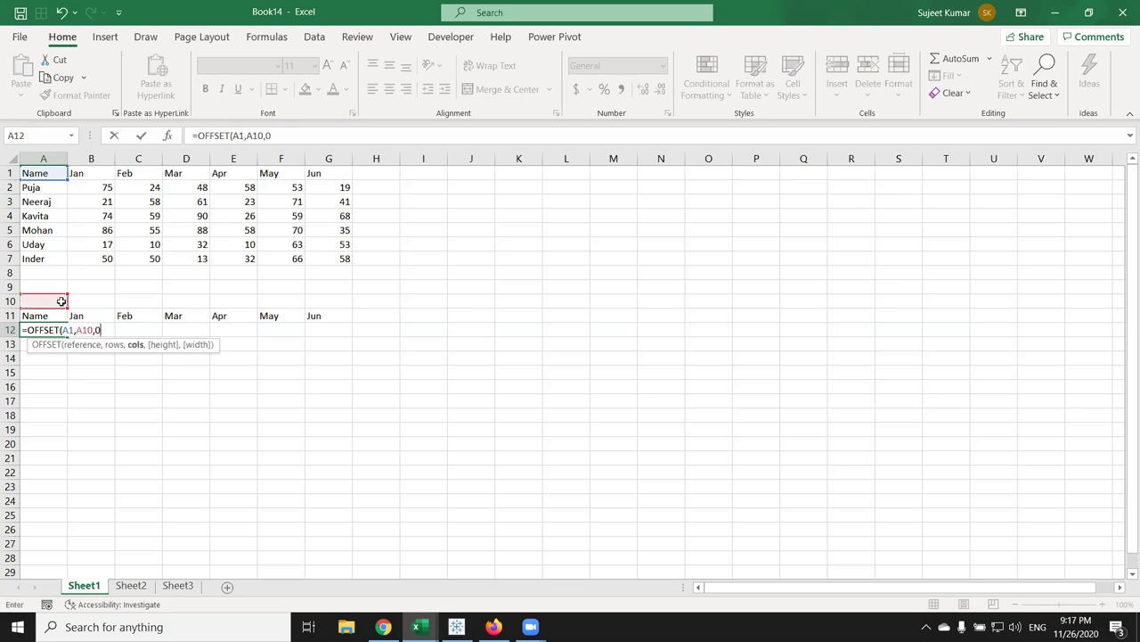
key(Return)
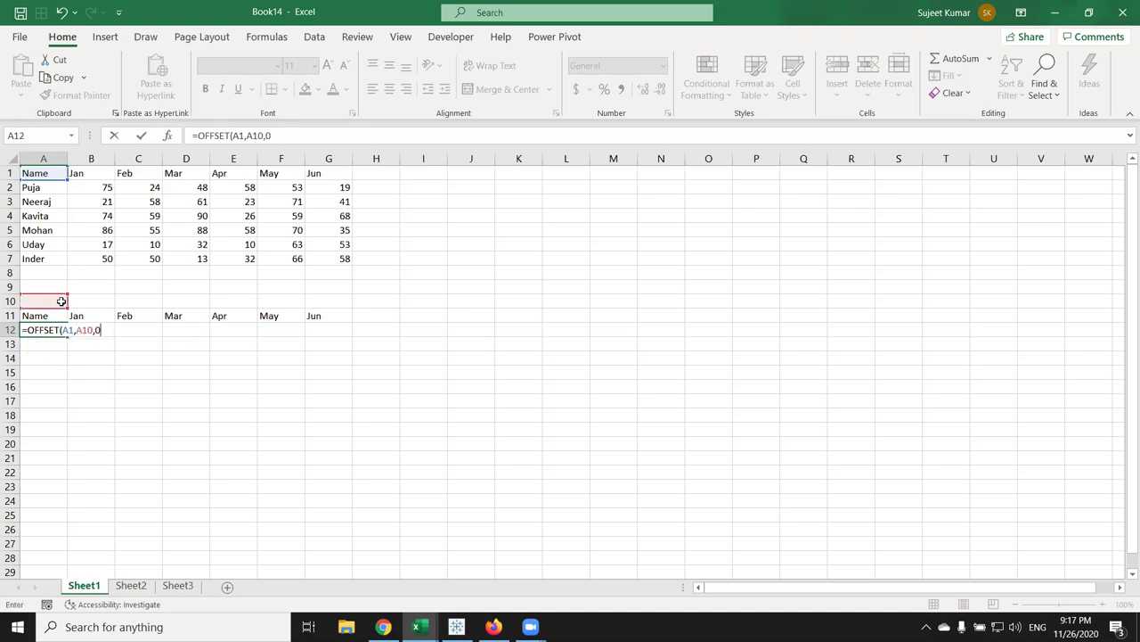
click(47, 331)
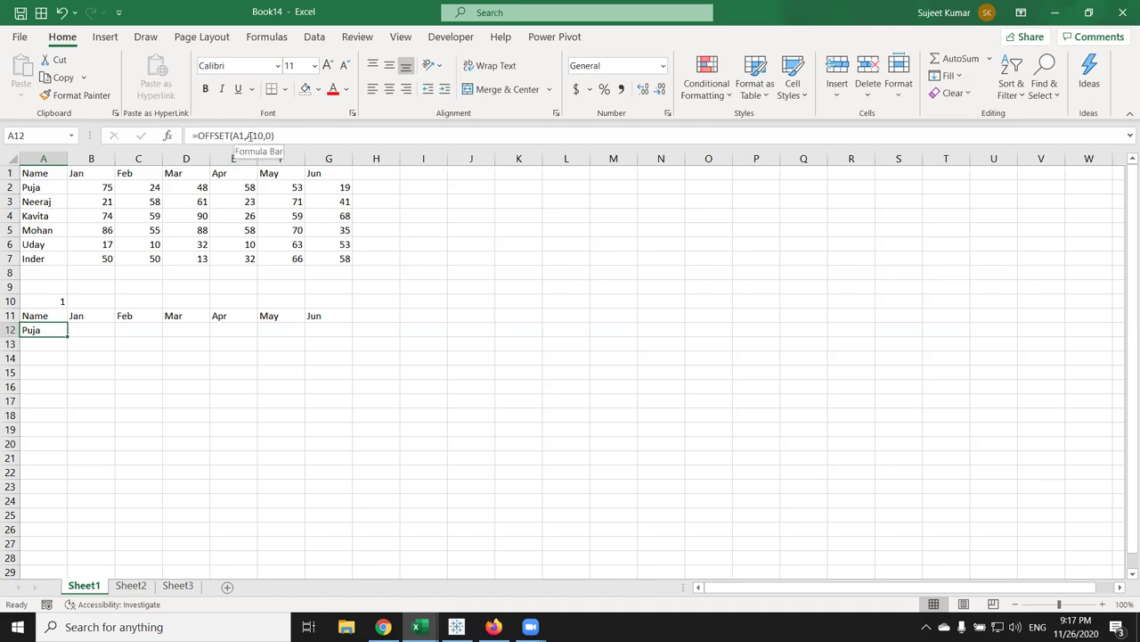
Step: Make the A10 reference absolute ($A$10) and fill the formula across to G12
click(250, 135)
double_click(251, 135)
key(Return)
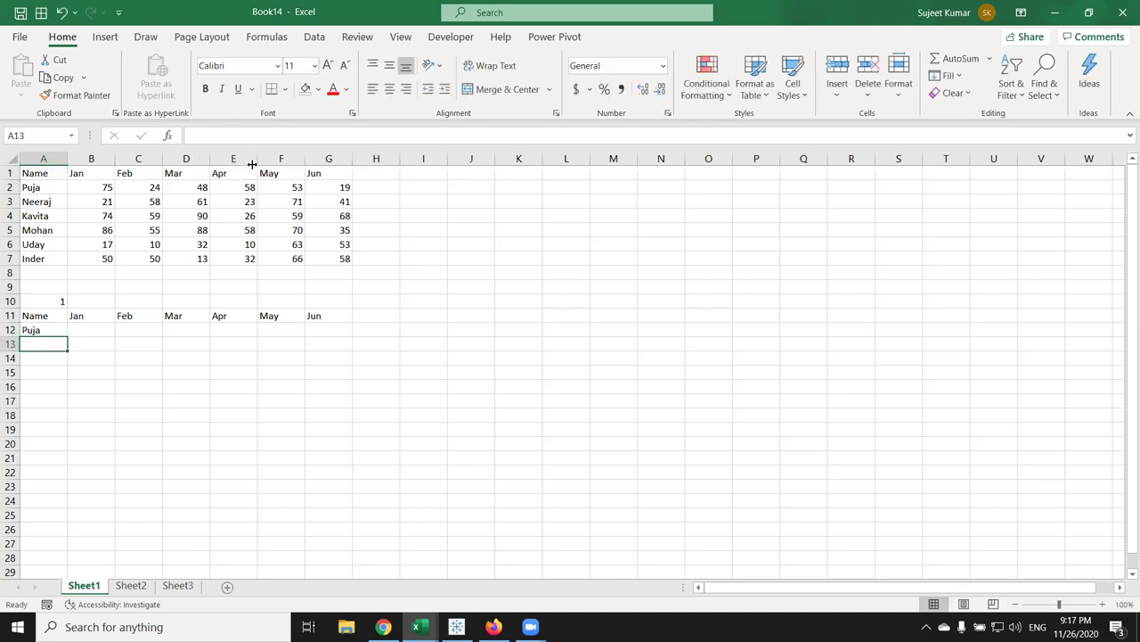
click(40, 329)
drag(67, 336, 342, 338)
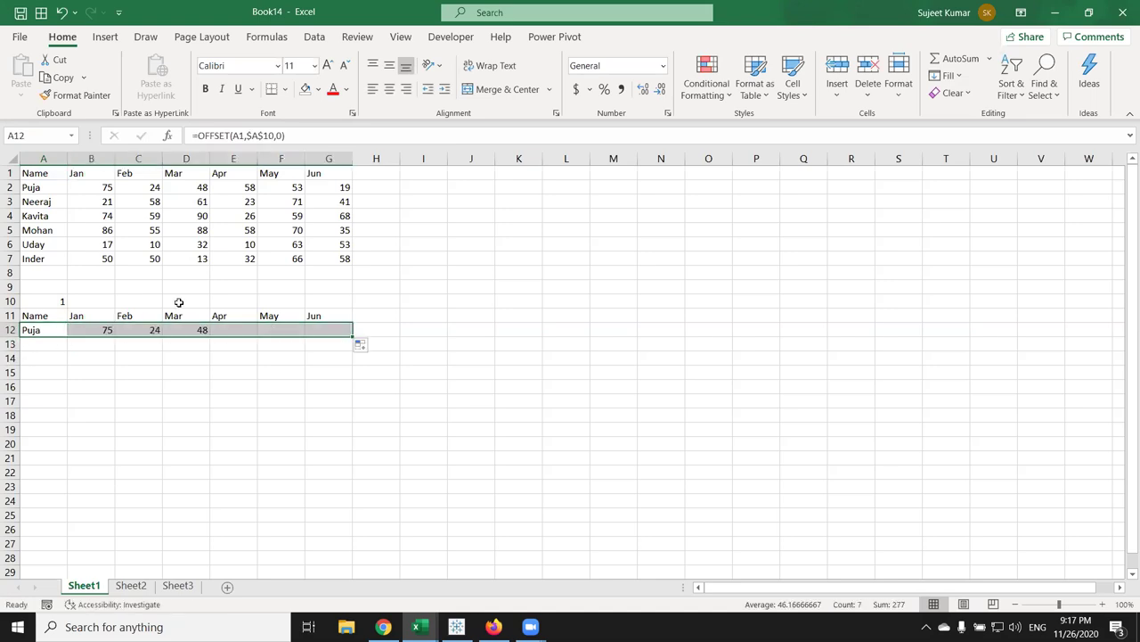
Step: Test the lookup by entering 2, 3, 4, then 1 in A10, and select rows 11–12
click(59, 299)
text(2)
key(Return)
click(59, 300)
double_click(60, 300)
key(BackSpace)
text(3)
key(Return)
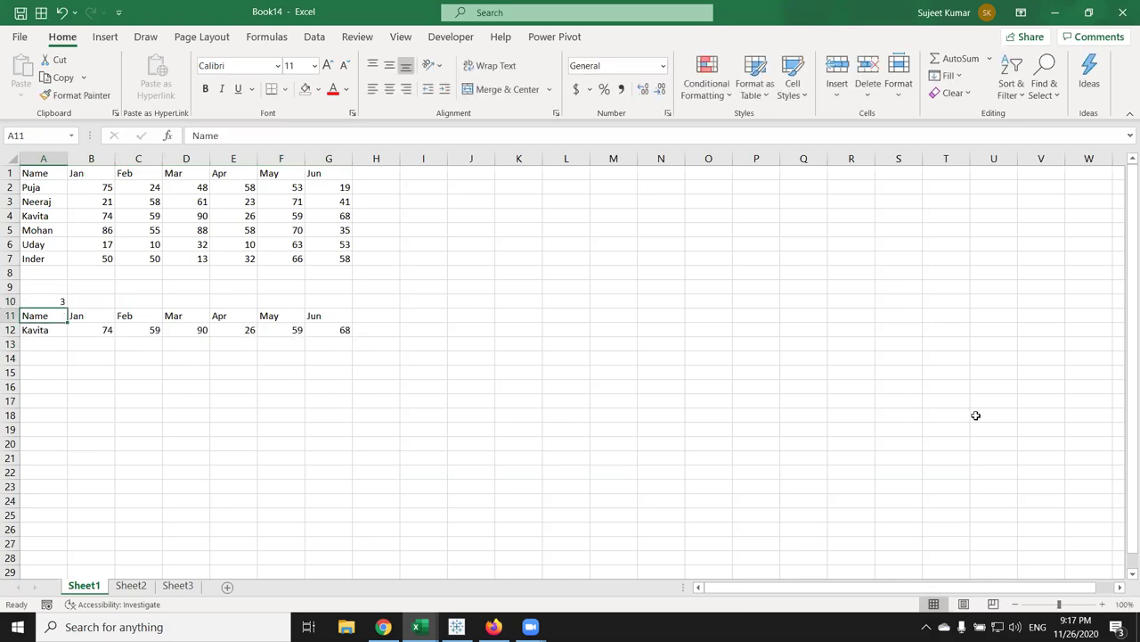
click(62, 301)
double_click(62, 301)
key(BackSpace)
text(4)
key(Return)
click(61, 302)
double_click(62, 303)
key(BackSpace)
text(1)
key(Return)
mouse_move(51, 315)
mouse_down()
mouse_move(237, 316)
mouse_move(339, 332)
mouse_up()
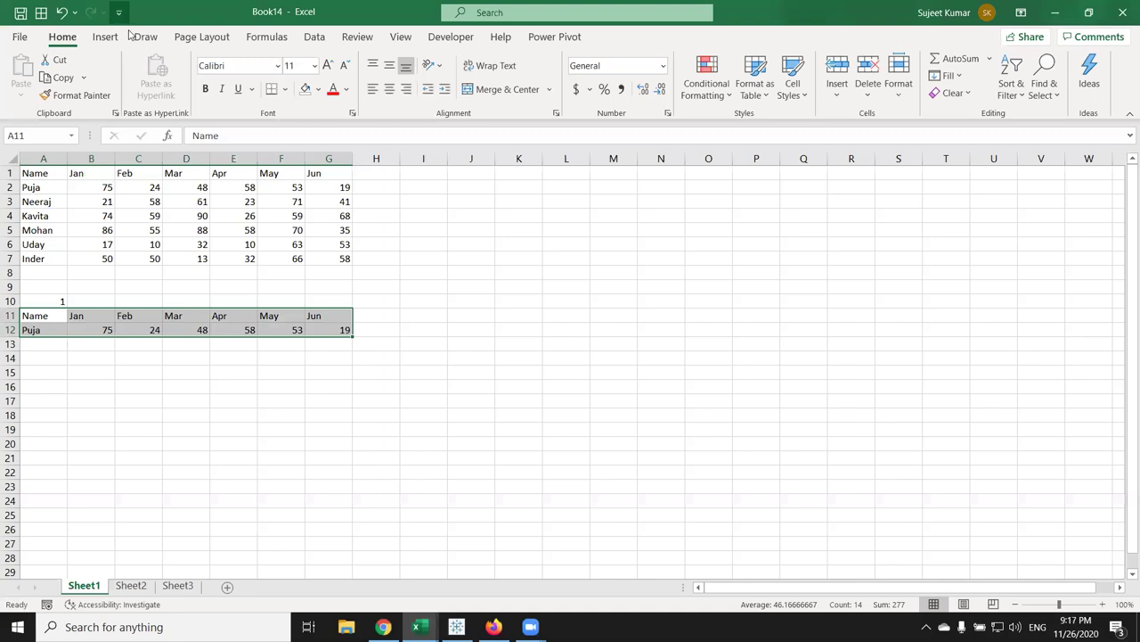
Step: Insert a clustered column chart from the rows 11–12 selection
click(103, 39)
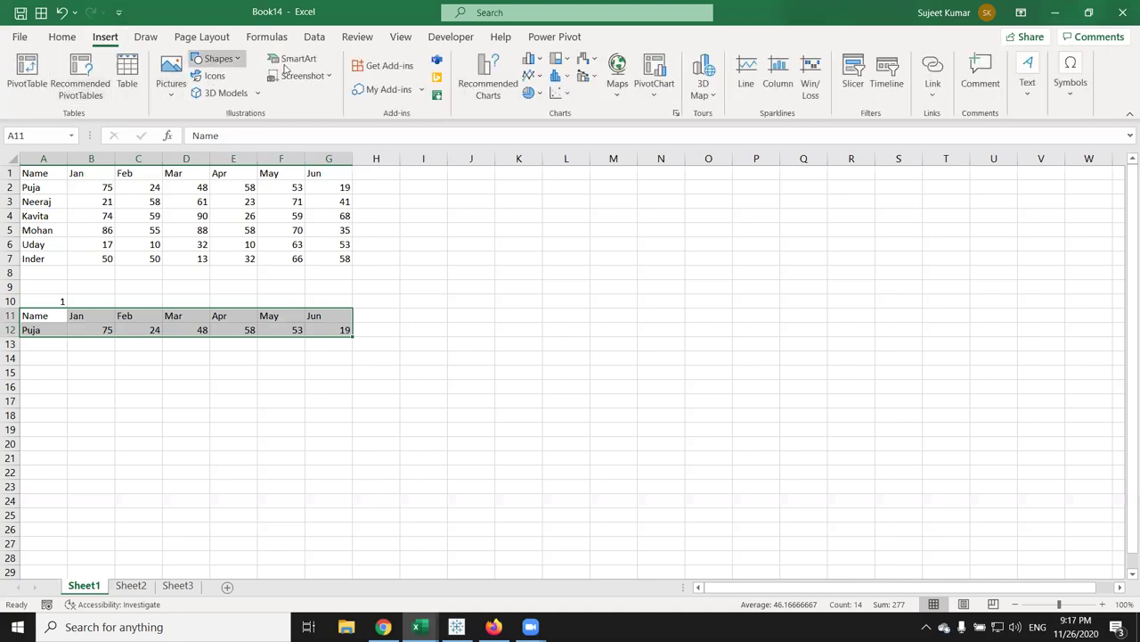
click(535, 62)
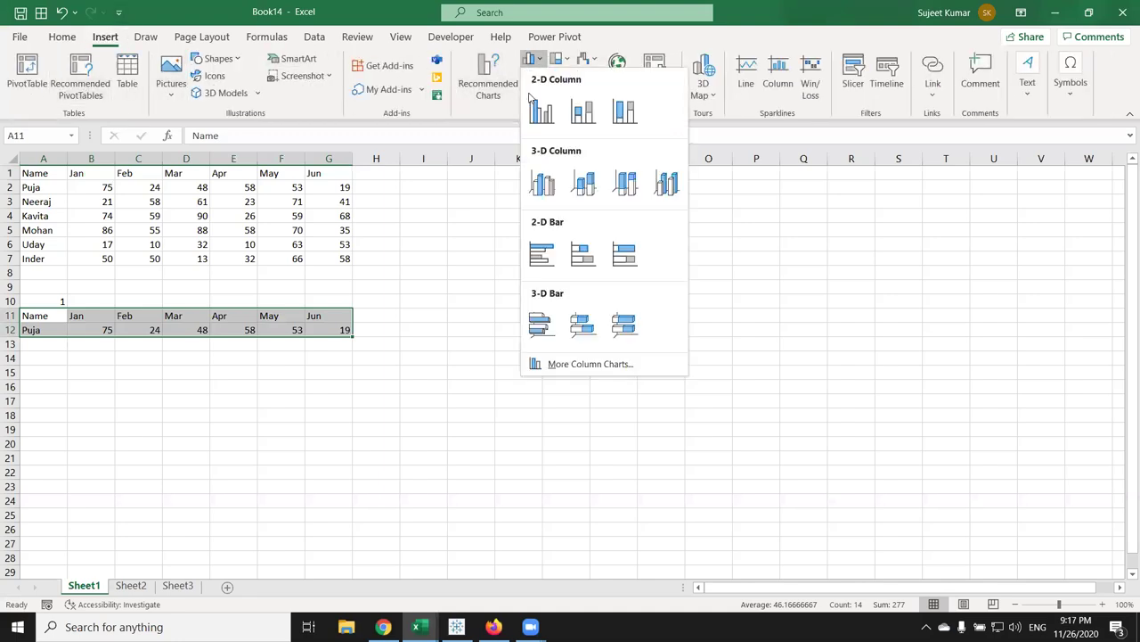
key(Escape)
key(alt+F1)
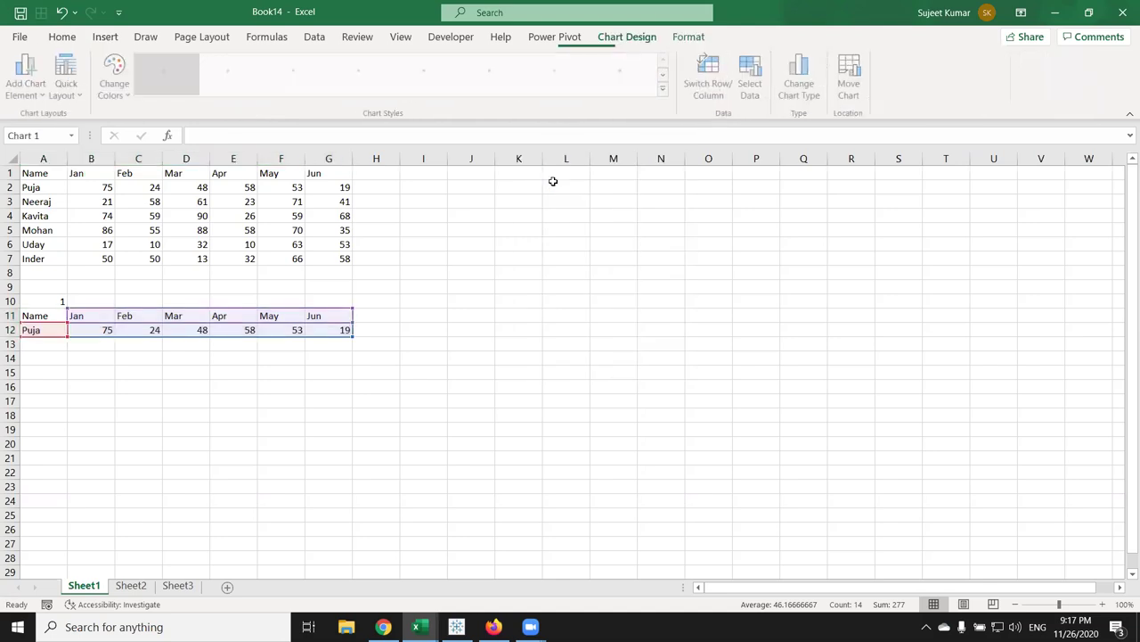
Step: Move the Puja chart below the data table and enlarge it
drag(541, 276, 559, 189)
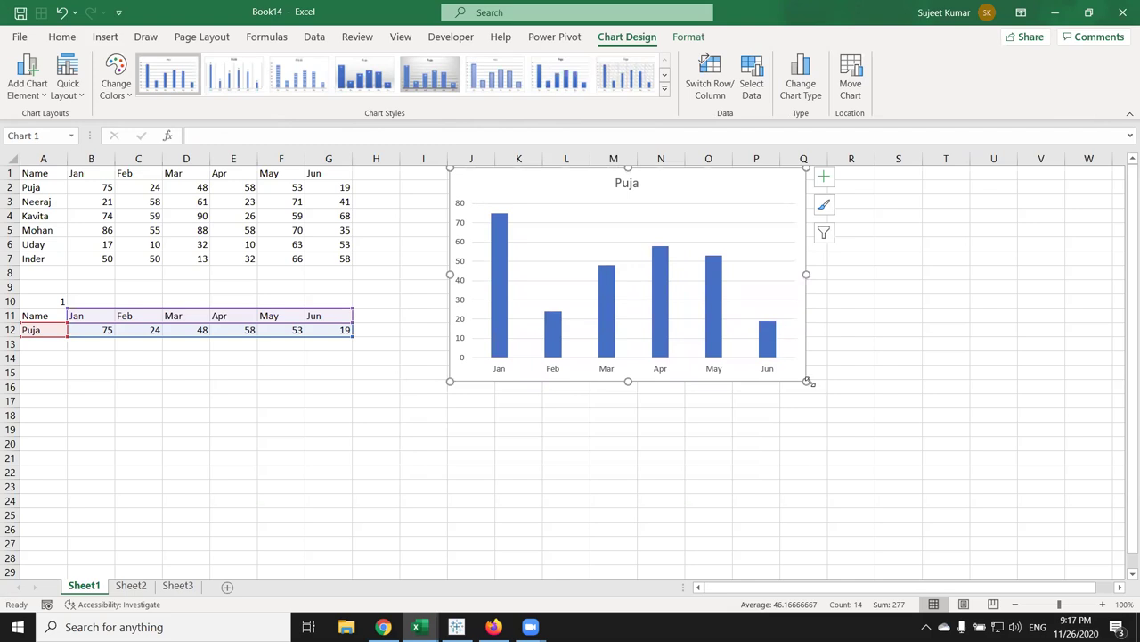
click(807, 383)
click(797, 358)
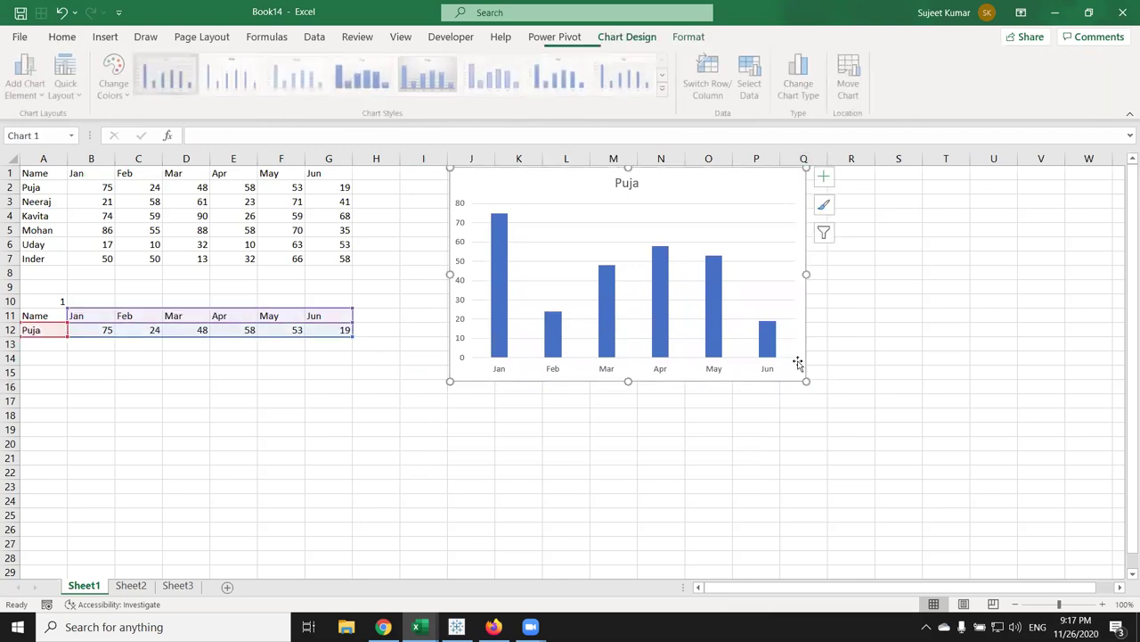
mouse_move(488, 201)
mouse_down()
mouse_move(426, 308)
mouse_move(237, 275)
mouse_up()
drag(377, 486, 414, 507)
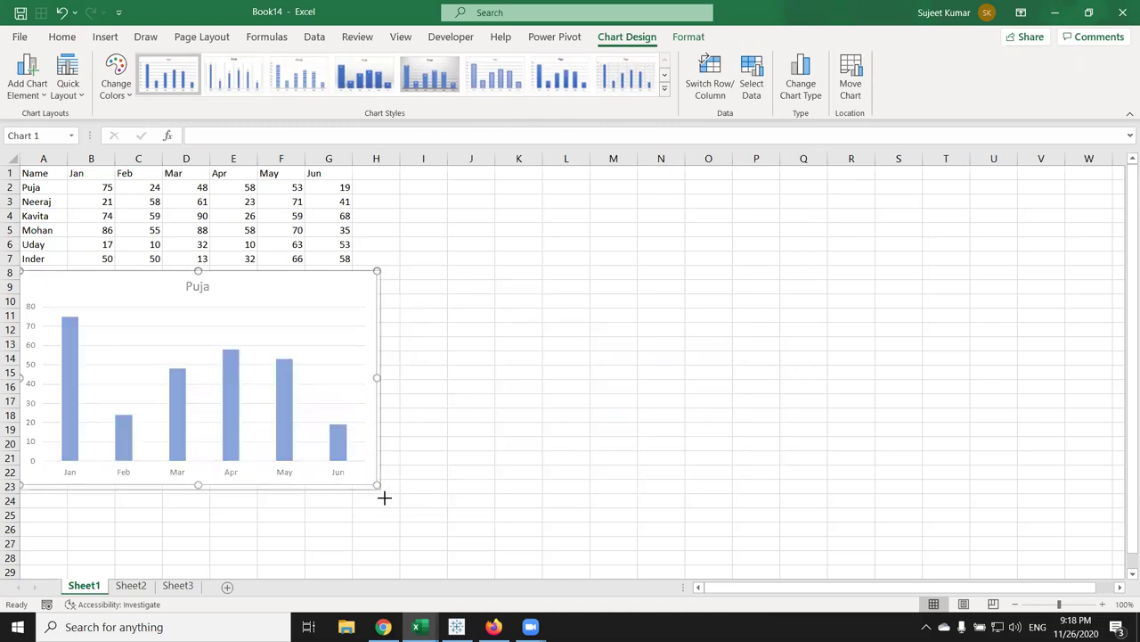
Step: Apply a dark chart style to the Puja column chart
click(664, 89)
click(431, 76)
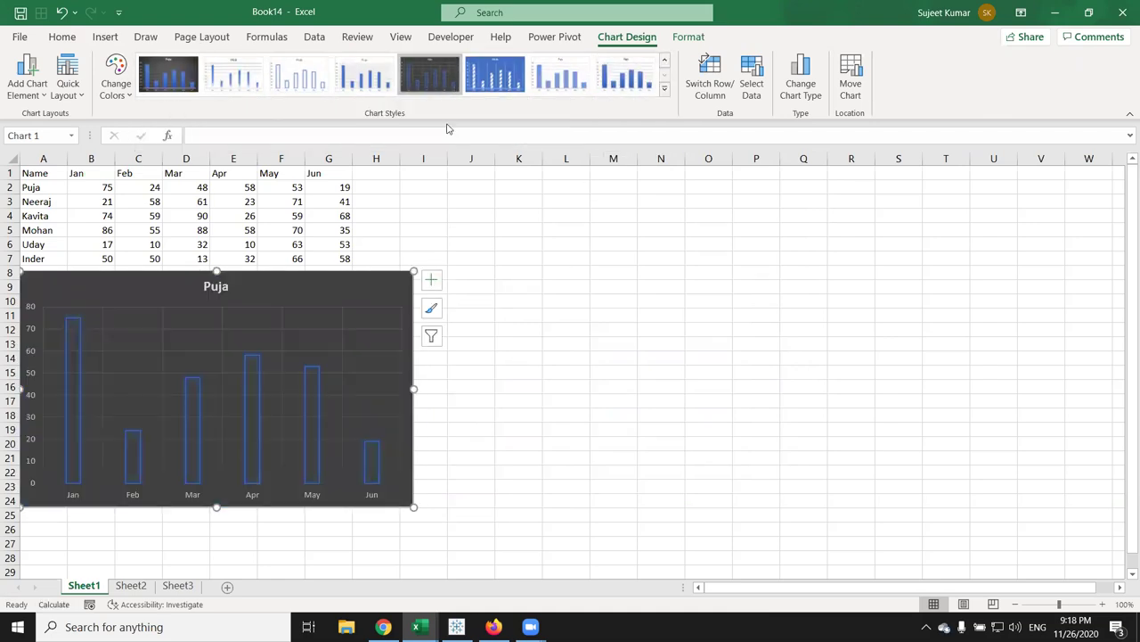
click(575, 296)
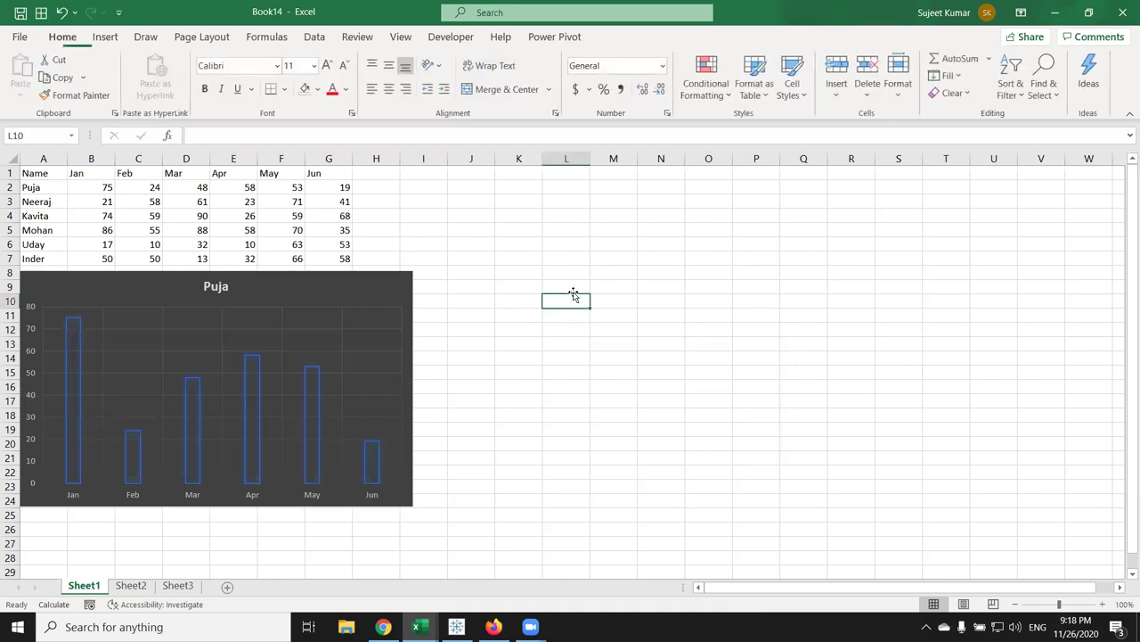
Step: Move the chart right of the table so A10 and rows 11–12 stay visible
click(40, 185)
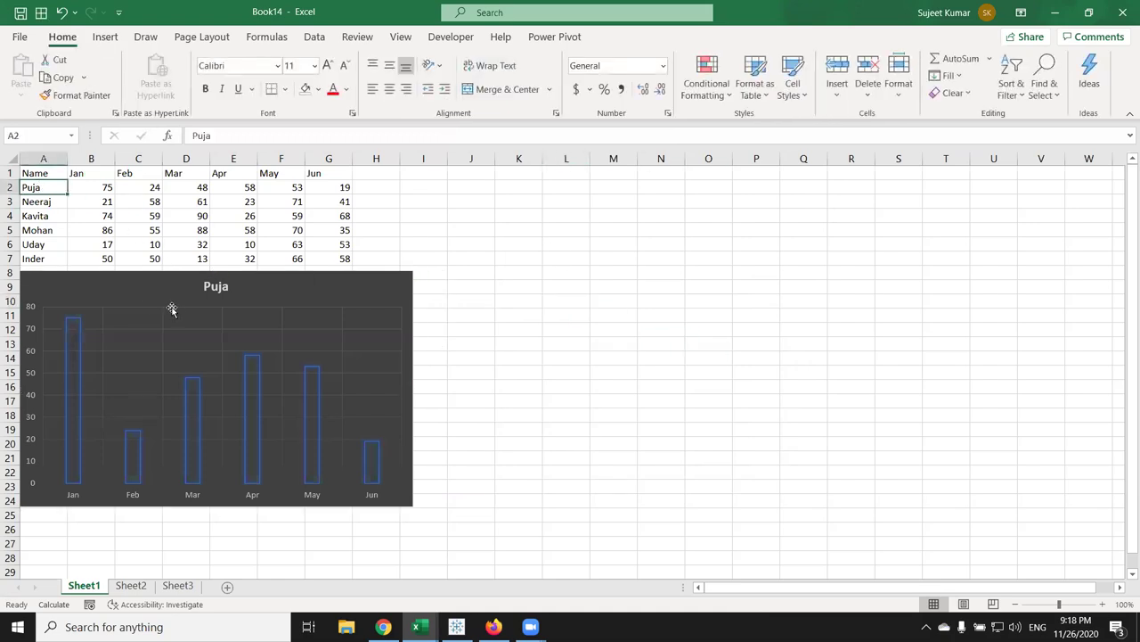
click(45, 203)
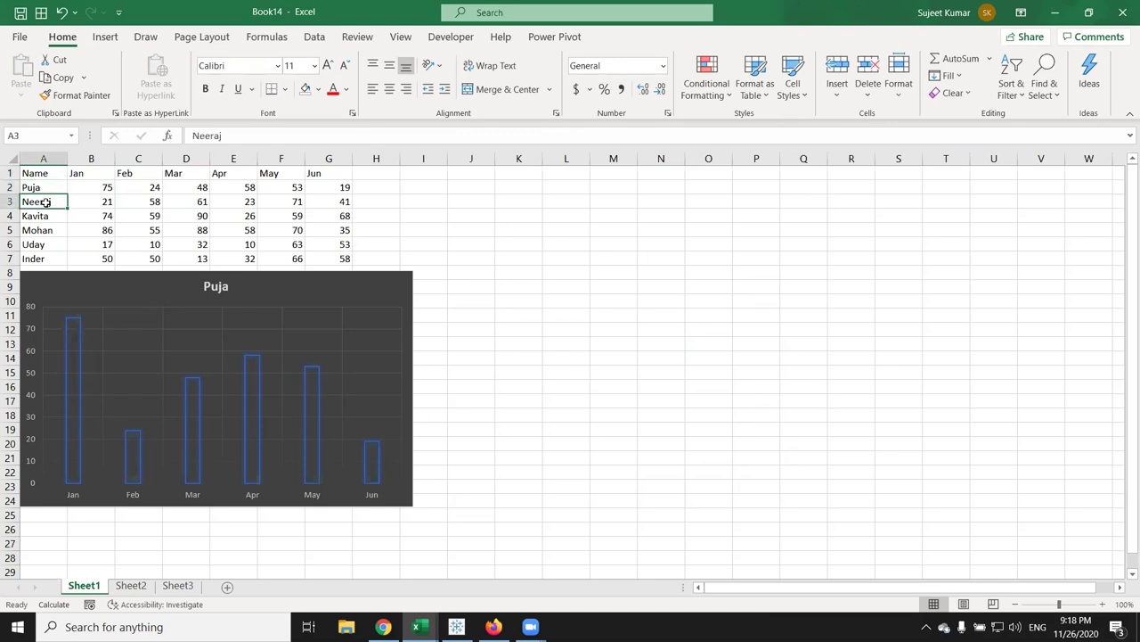
click(43, 215)
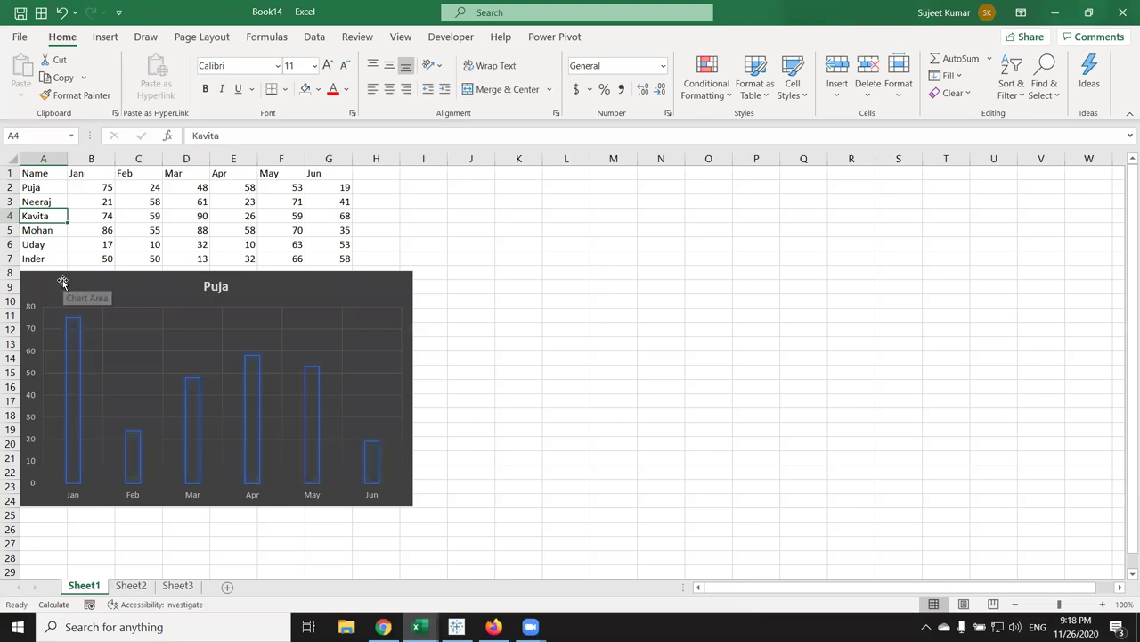
drag(66, 287, 425, 185)
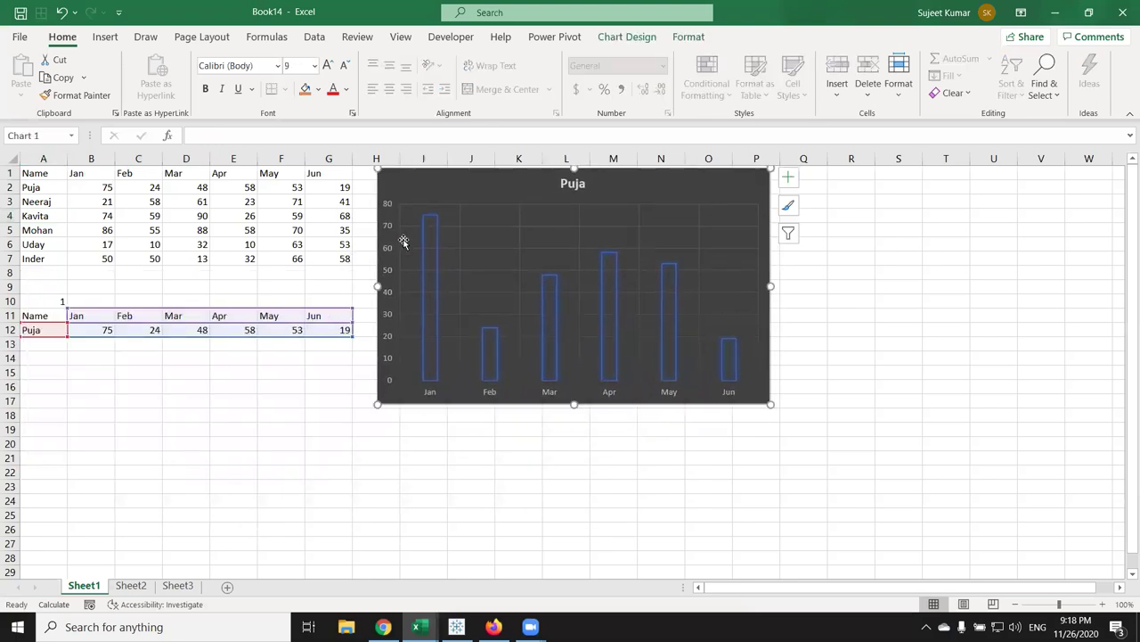
click(125, 357)
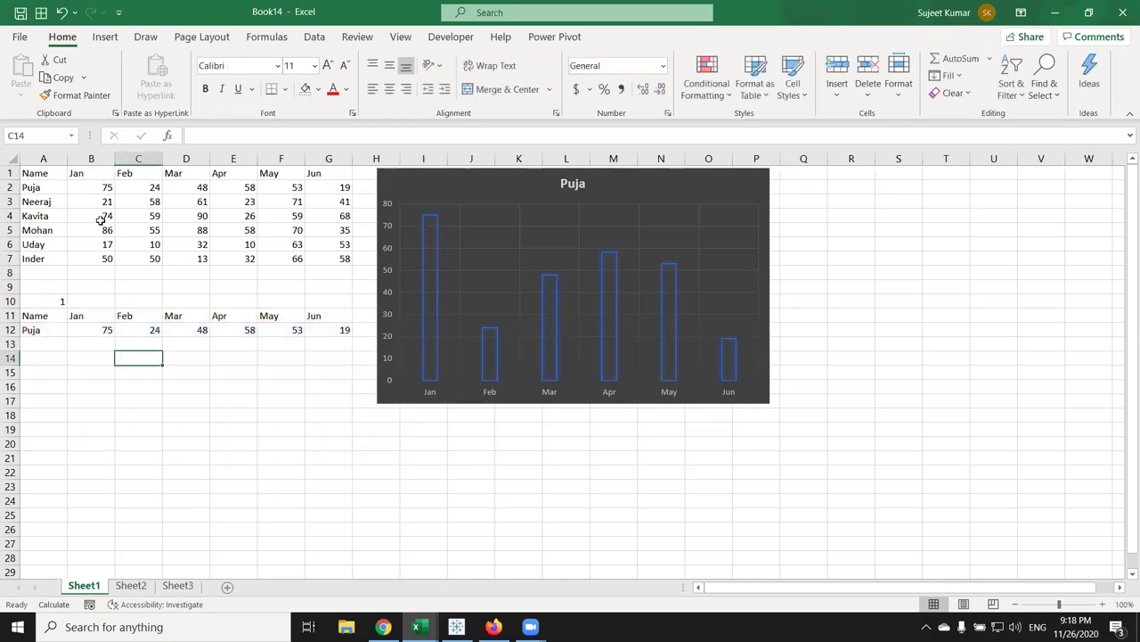
click(64, 215)
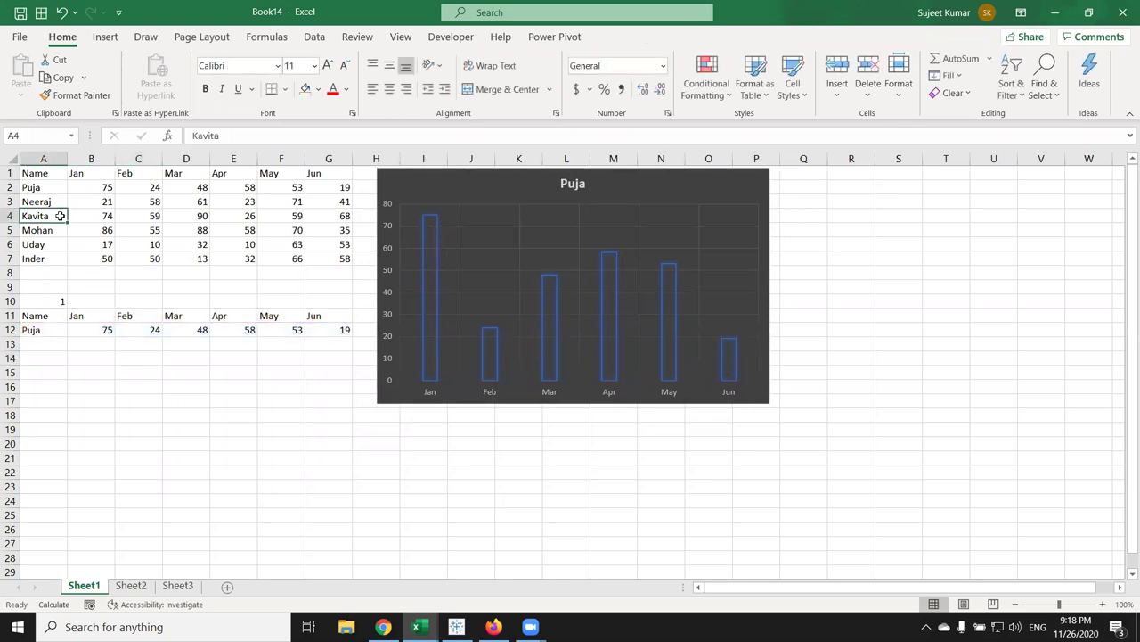
Step: Open Sheet1's code module in the VBA editor, placed beside the sheet data
right_click(82, 587)
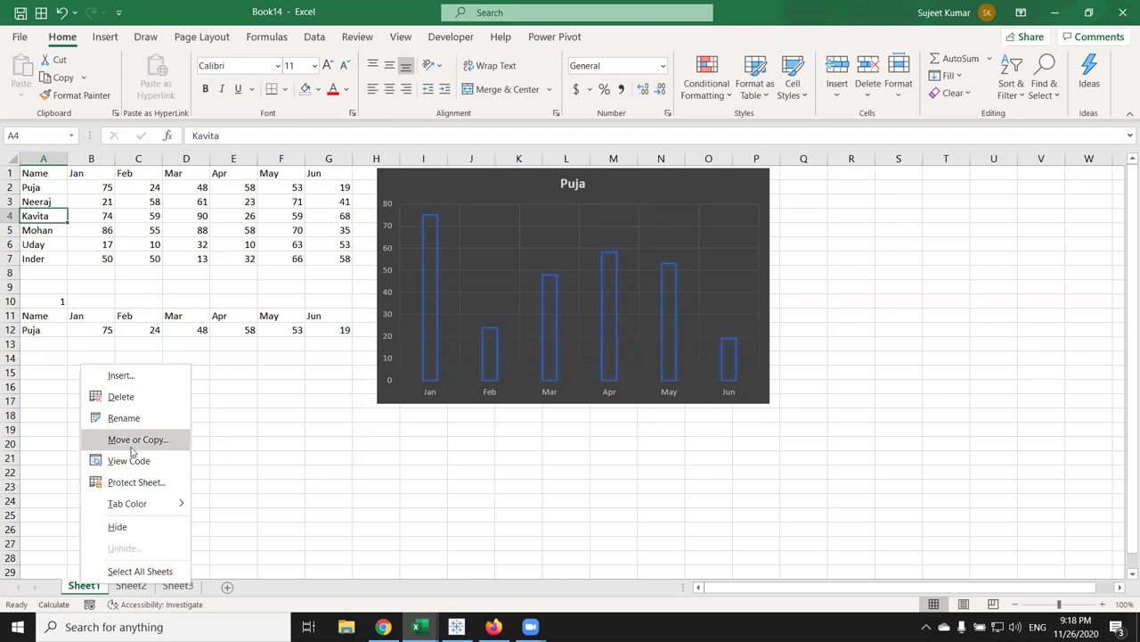
click(129, 459)
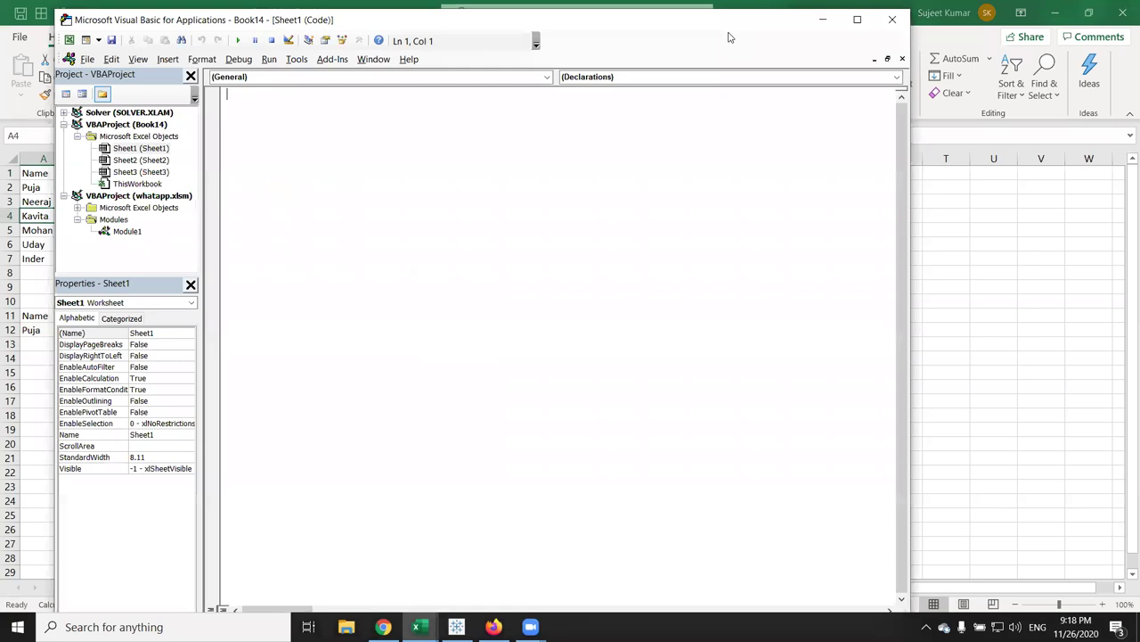
drag(728, 37, 970, 40)
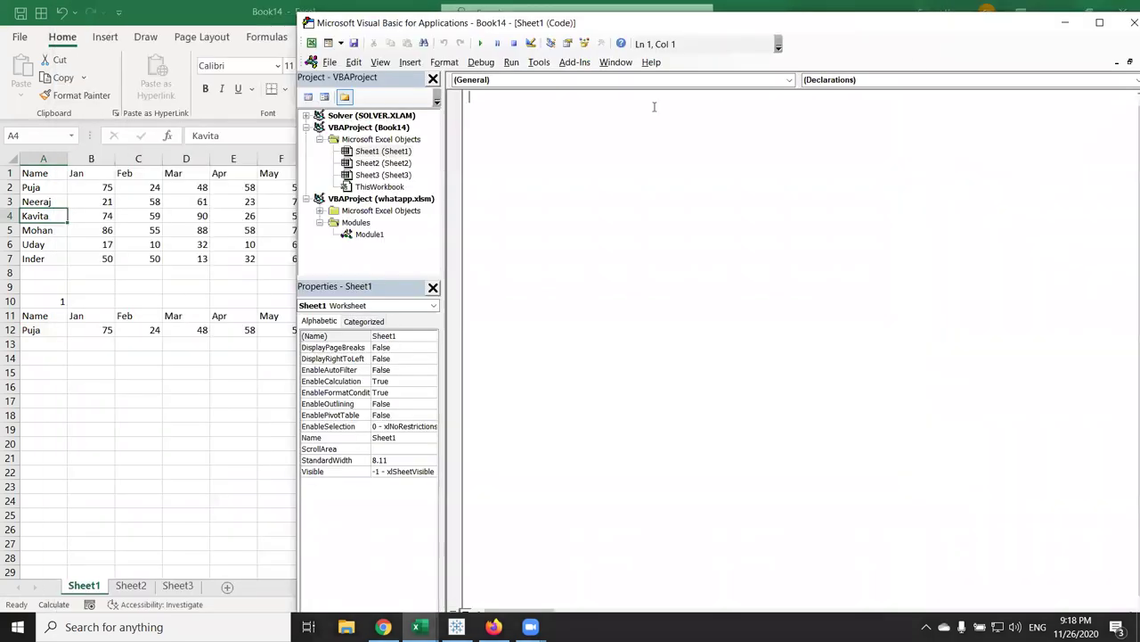
double_click(380, 155)
Step: Create an empty Worksheet_SelectionChange procedure via the Worksheet object and SelectionChange event
click(481, 80)
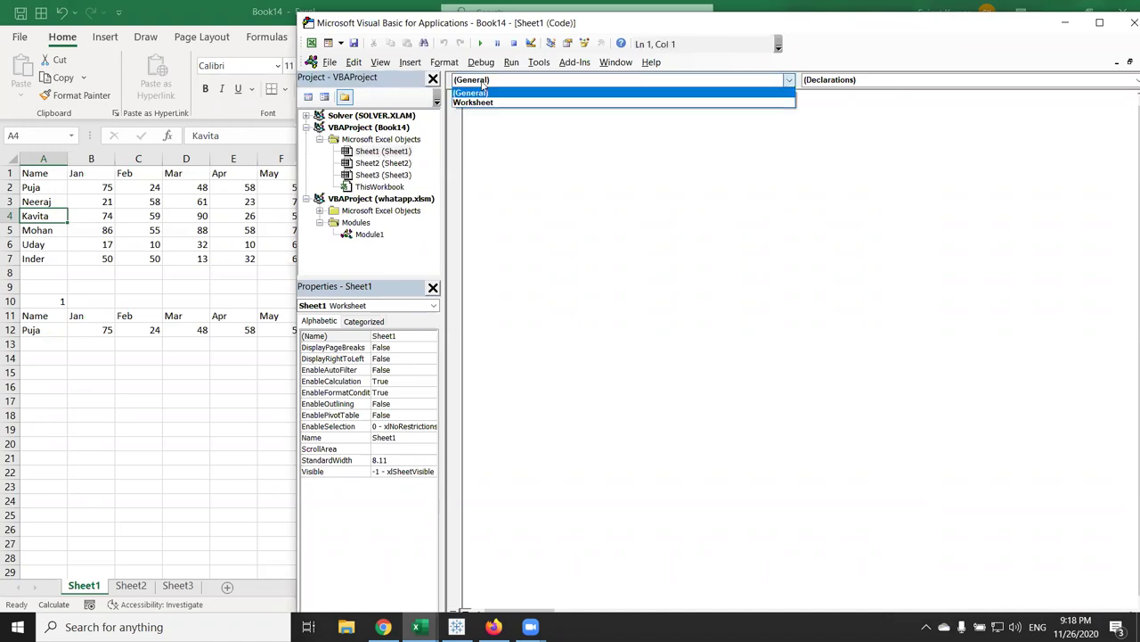
click(483, 103)
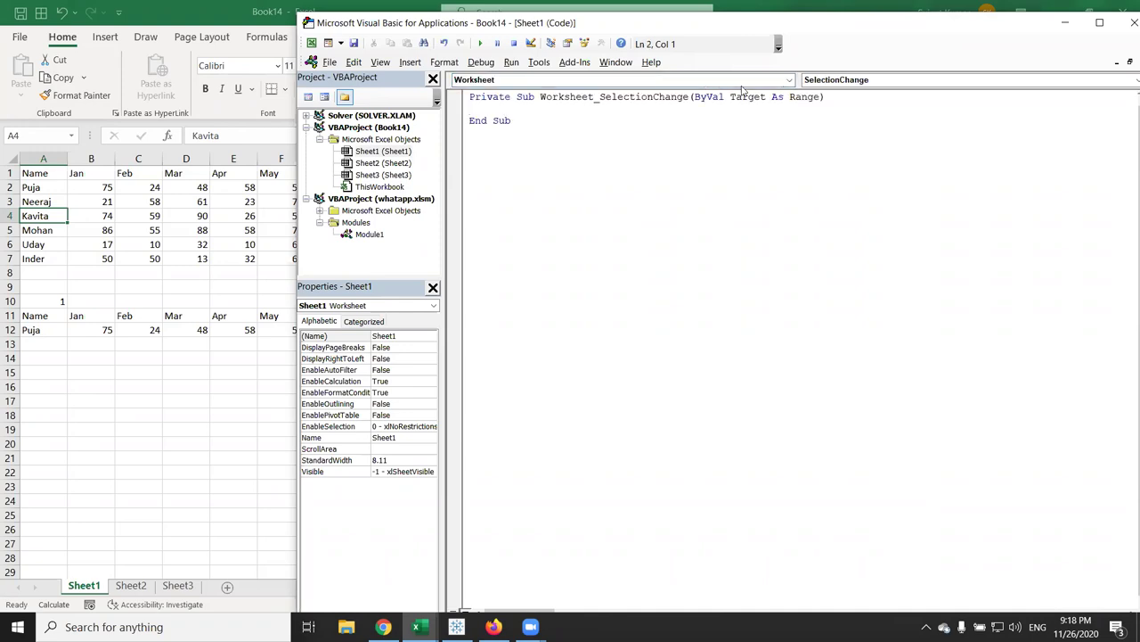
click(834, 83)
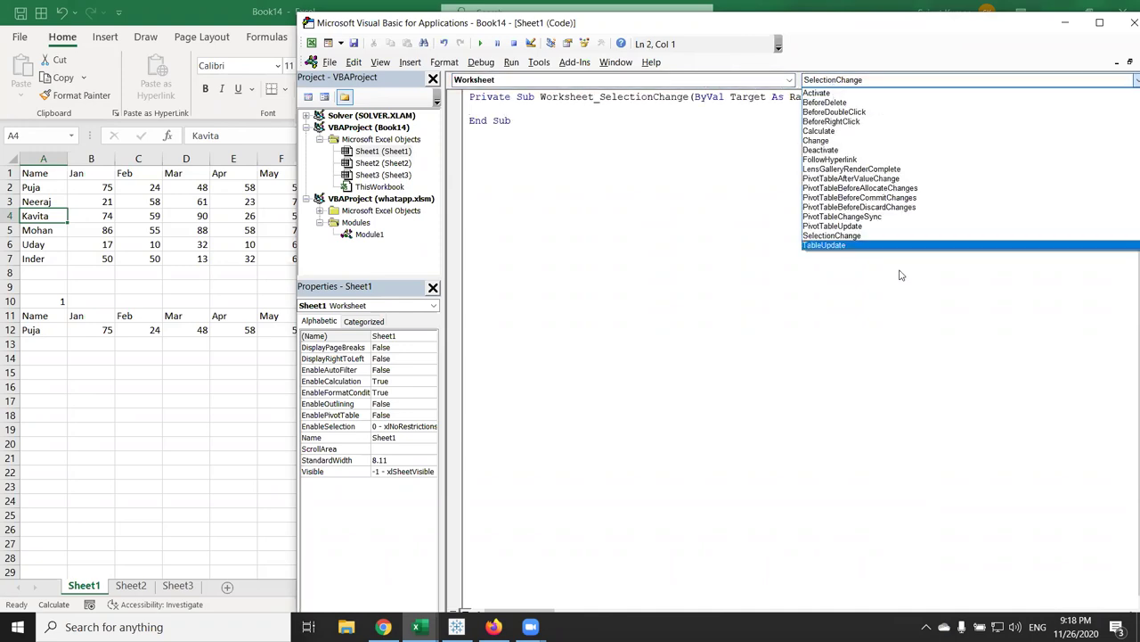
click(500, 161)
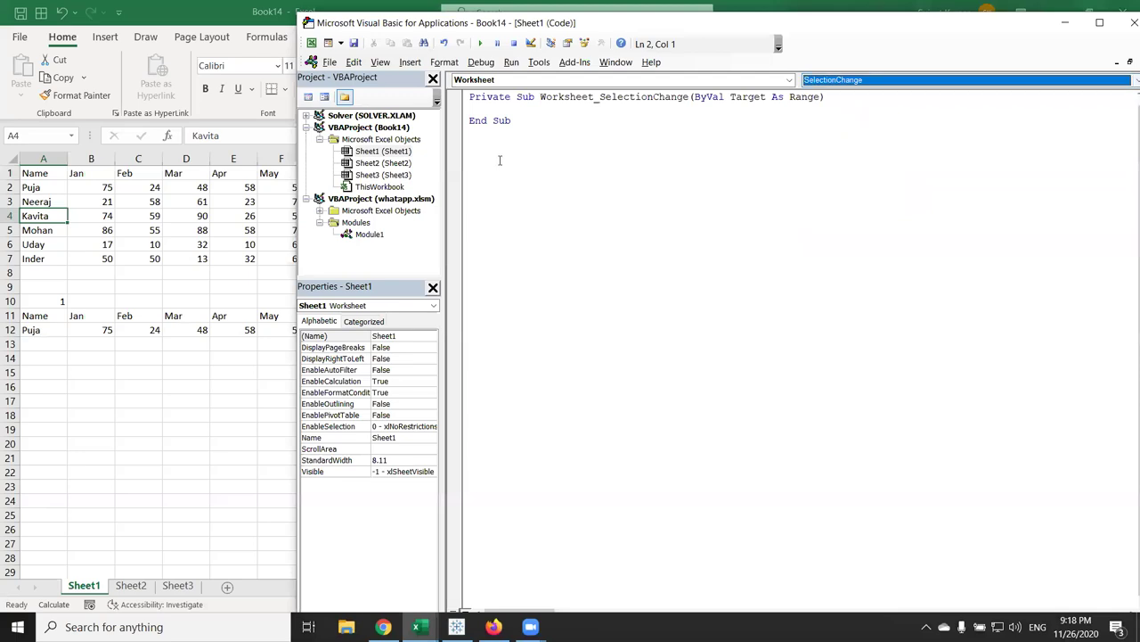
Step: Write Range("a10").Value = ActiveCell.Row - 1 inside the SelectionChange procedure
click(487, 98)
key(Return)
key(Return)
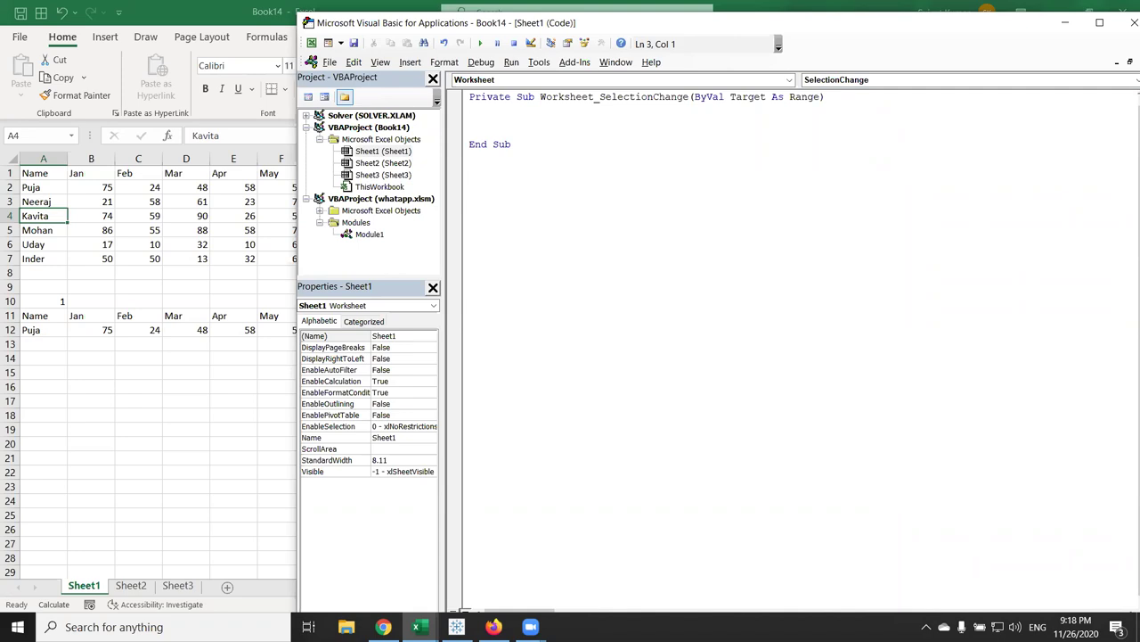
text(range)
text(("a10"))
text(.v)
key(Tab)
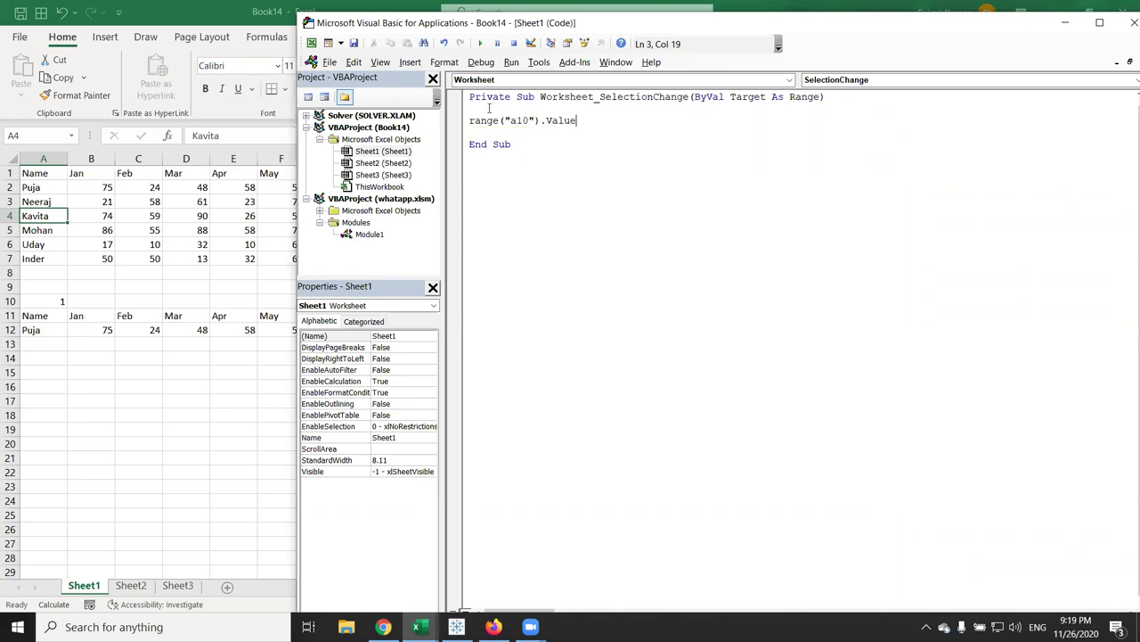
text( = a)
text(ctivecell)
text(.)
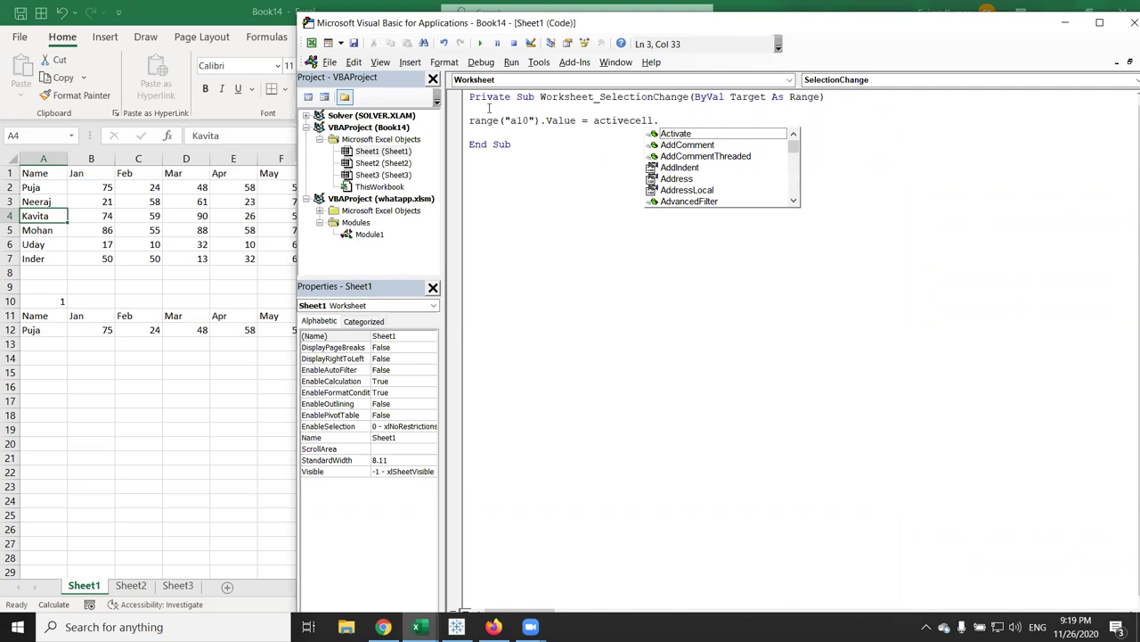
text(Row)
key(Escape)
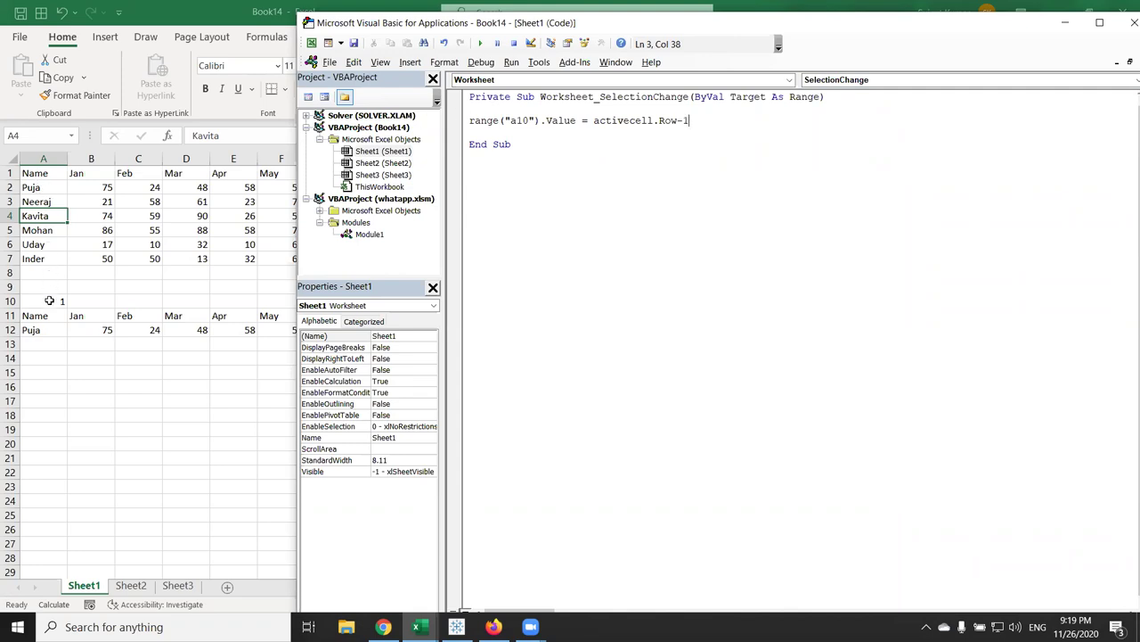
click(591, 133)
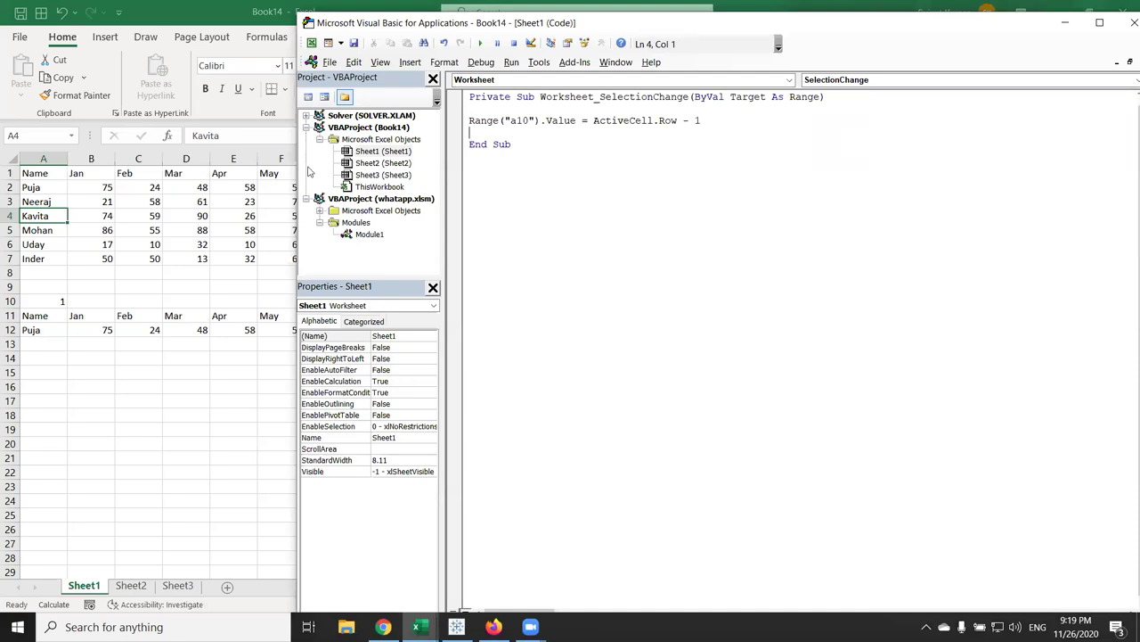
Step: Select each name from Puja to Inder to confirm A10, row 12 and the chart follow
click(48, 187)
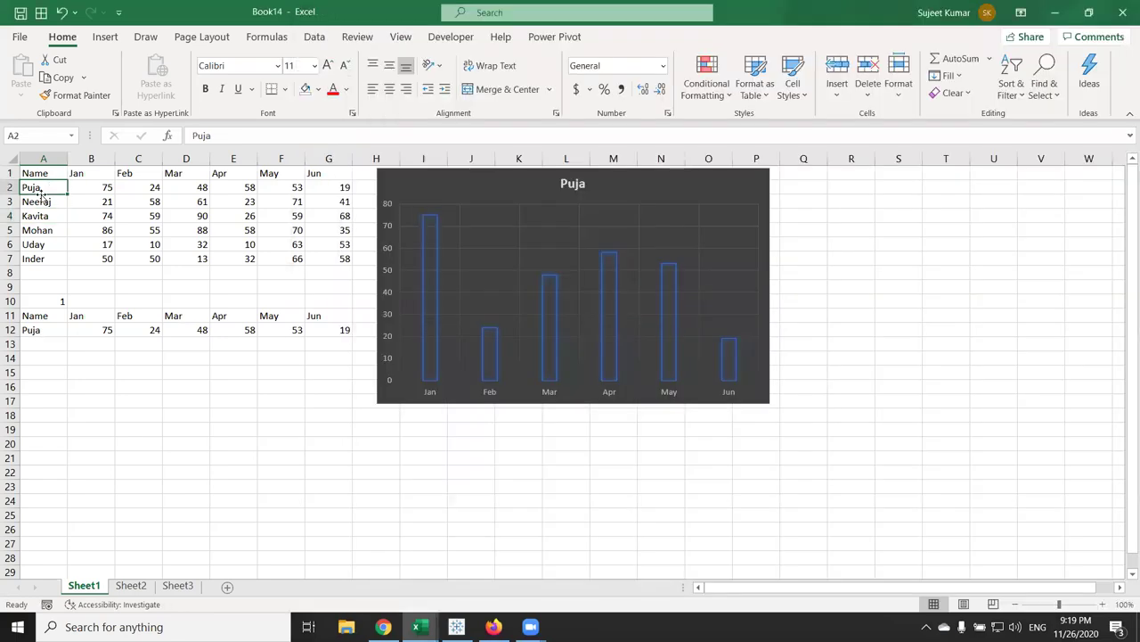
click(40, 201)
click(40, 215)
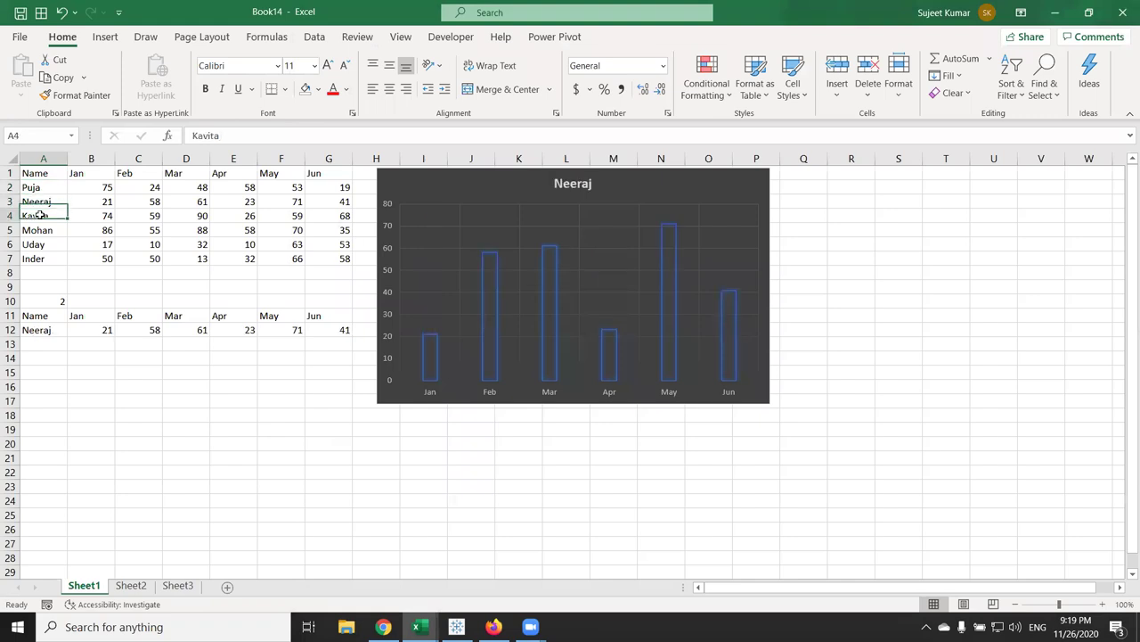
click(40, 230)
click(37, 244)
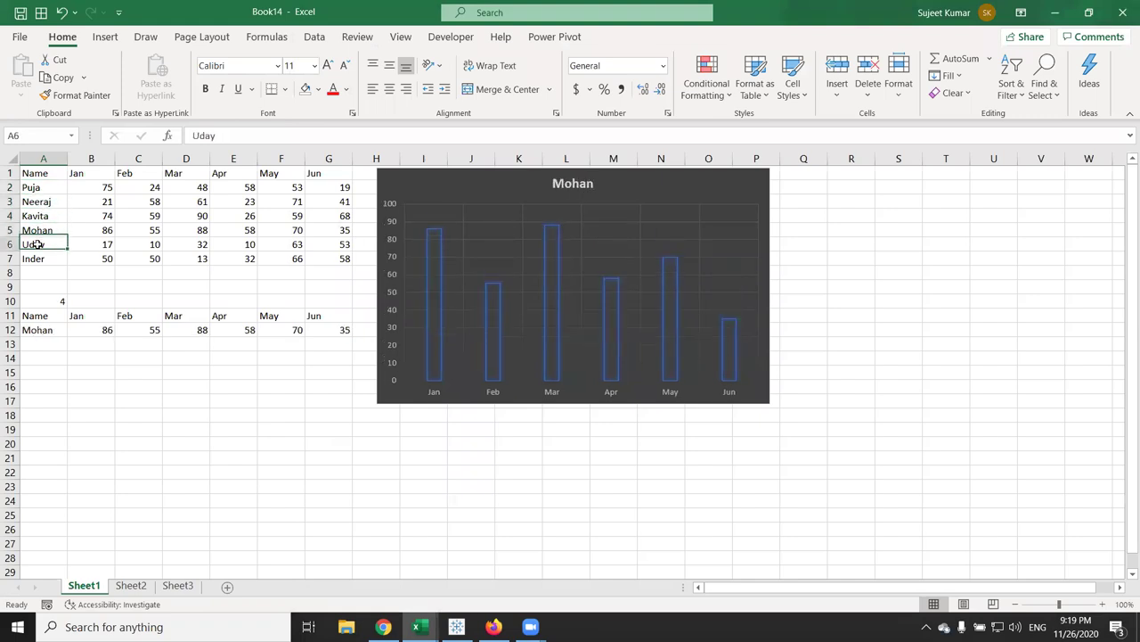
click(36, 257)
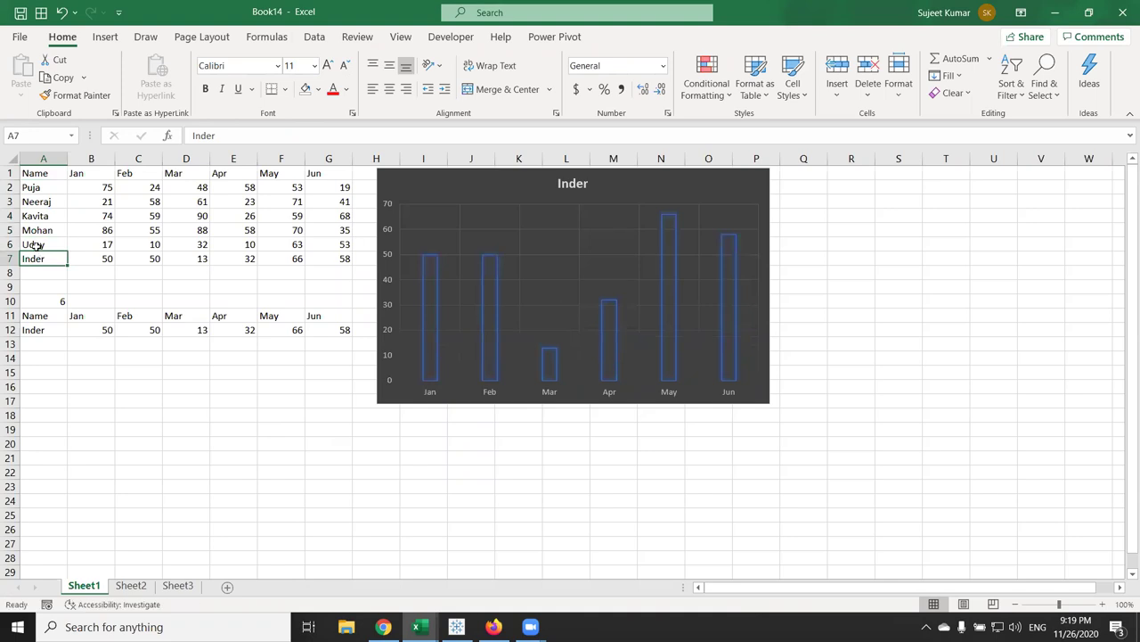
click(36, 232)
click(33, 244)
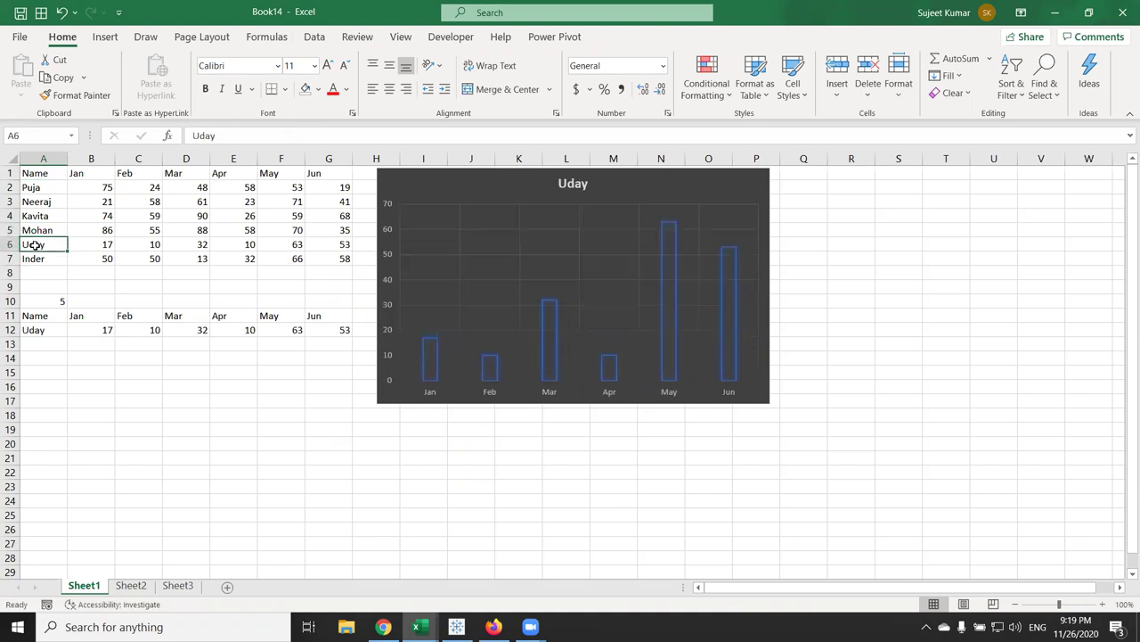
key(alt+F11)
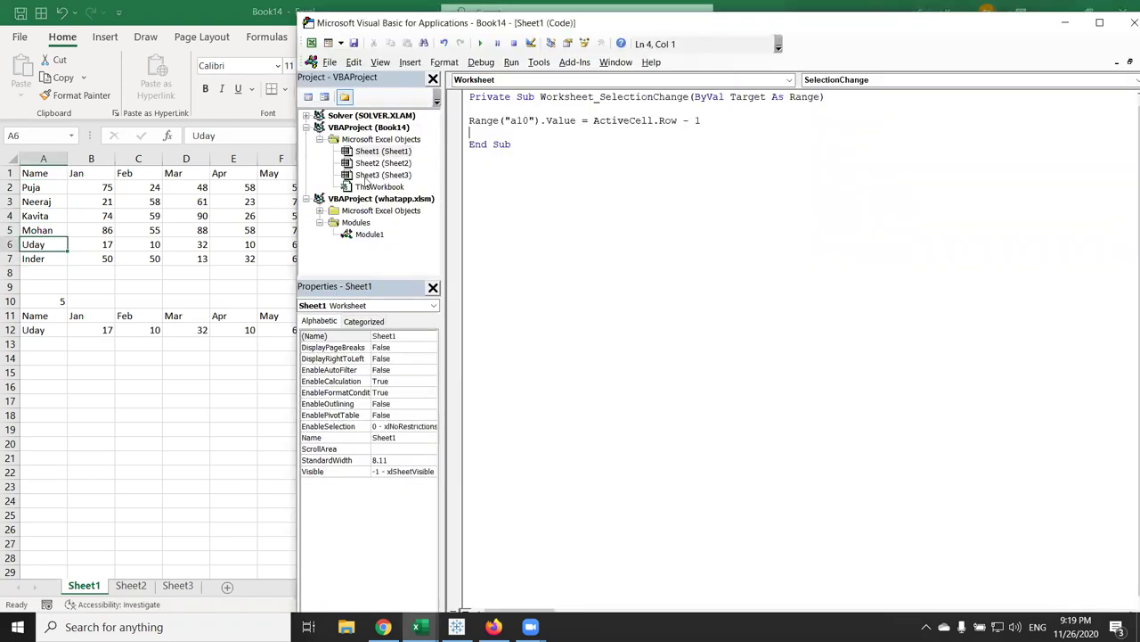
drag(708, 120, 447, 116)
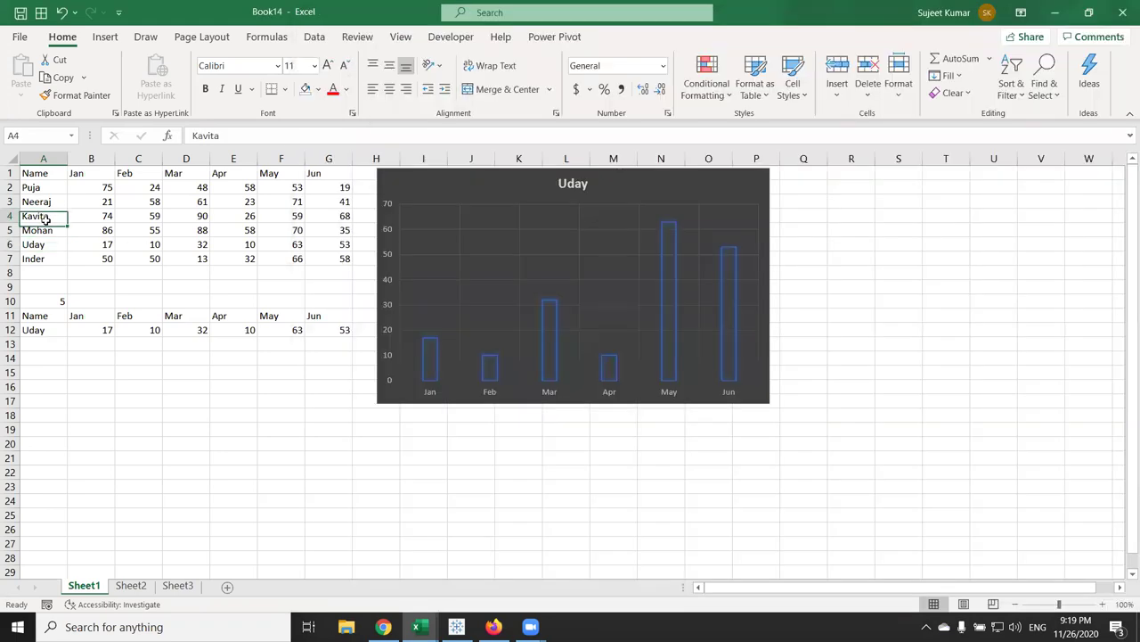
Step: Recheck Kavita, Neeraj and Puja, and observe that blank row 9 empties the chart
click(47, 219)
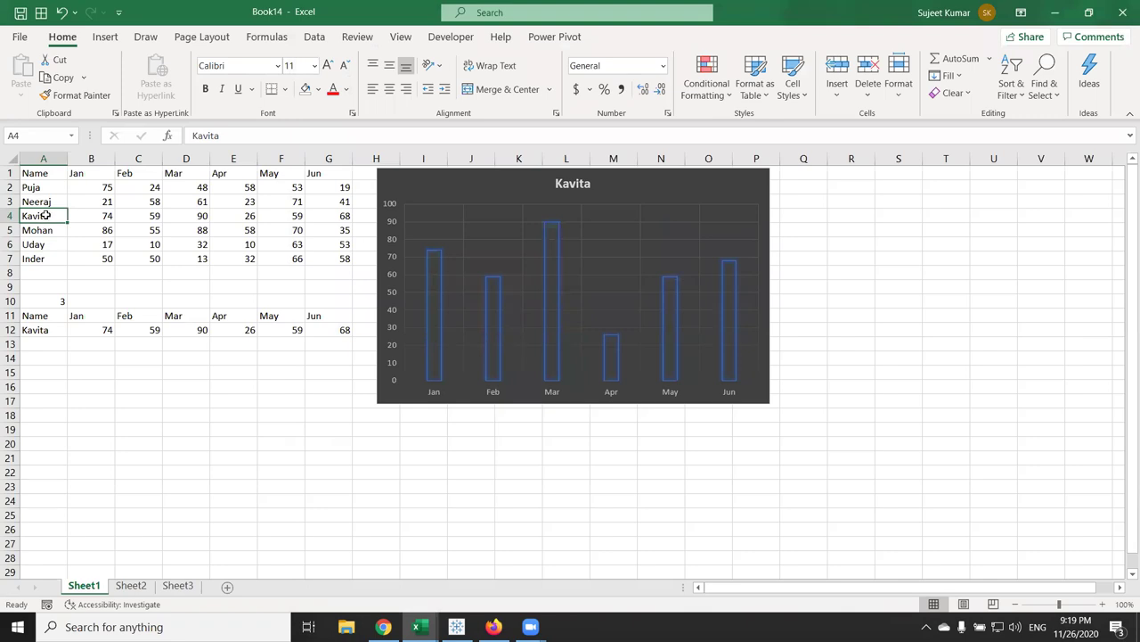
click(41, 202)
click(40, 189)
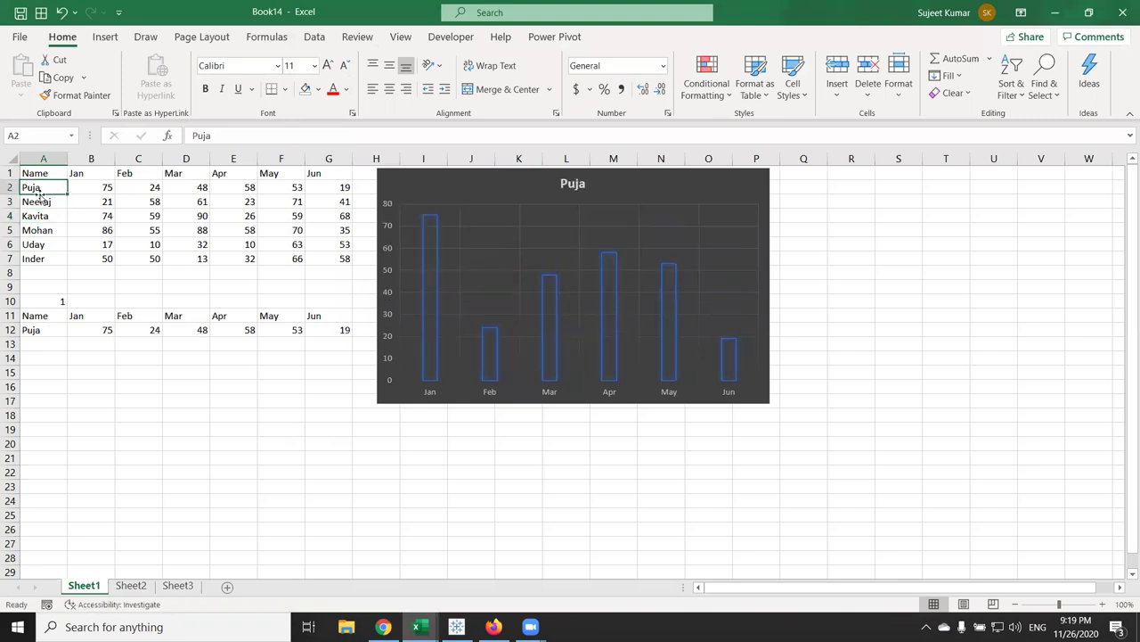
click(40, 202)
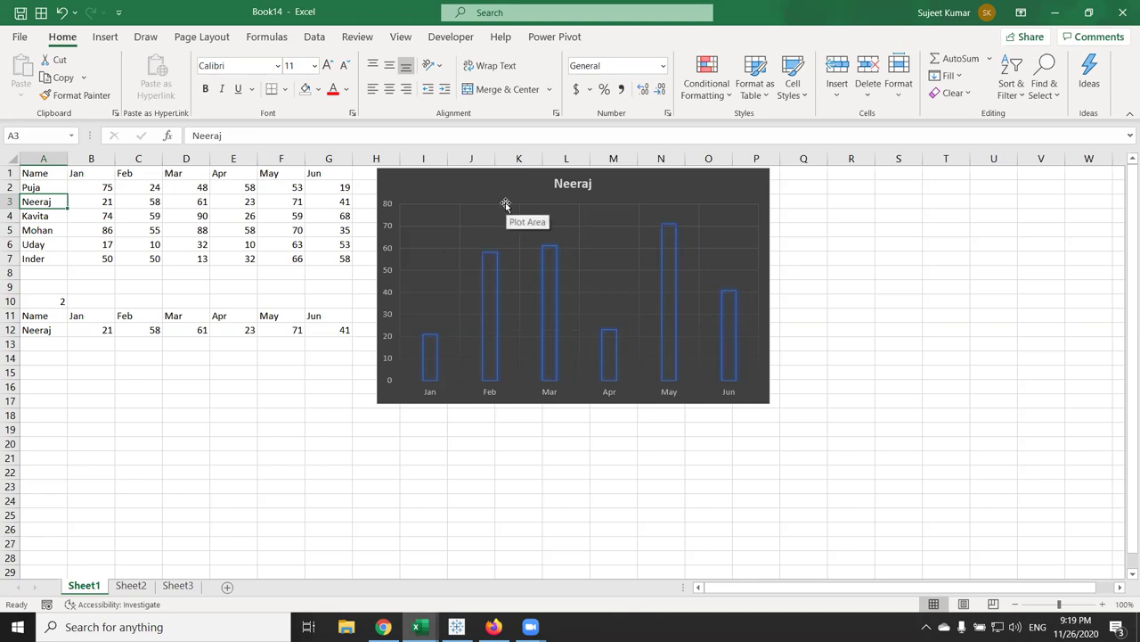
click(46, 283)
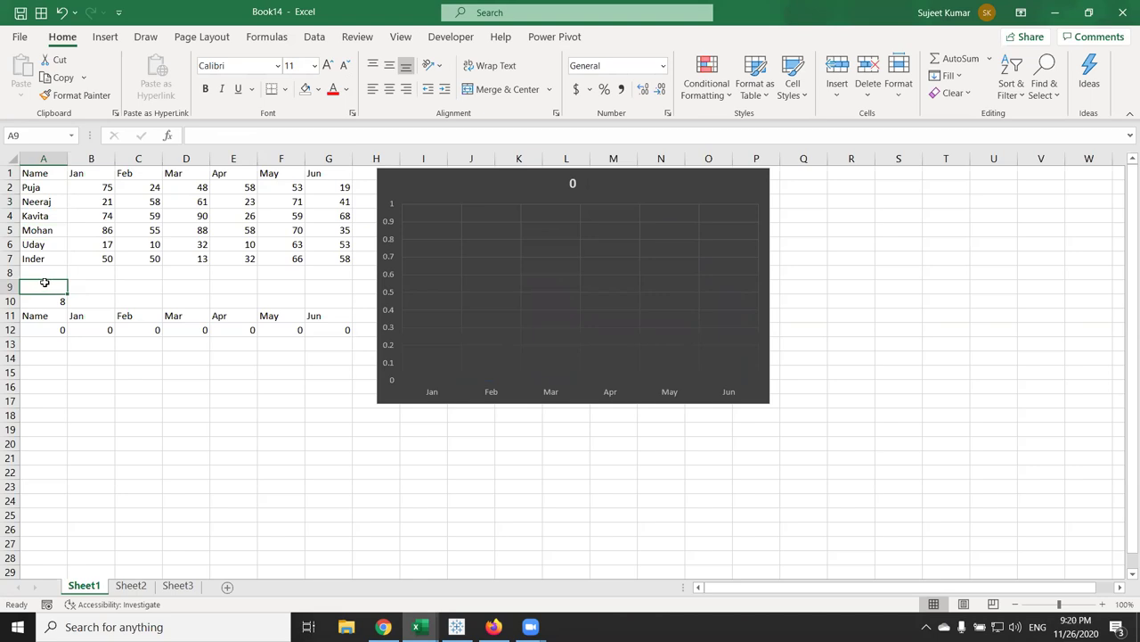
click(30, 190)
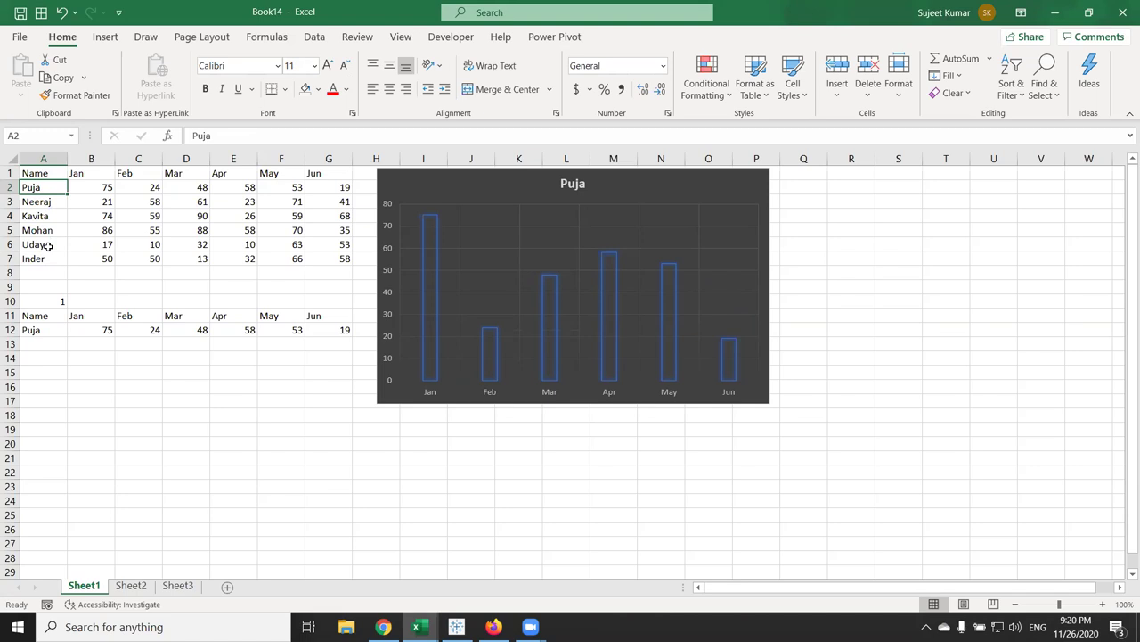
key(alt+F11)
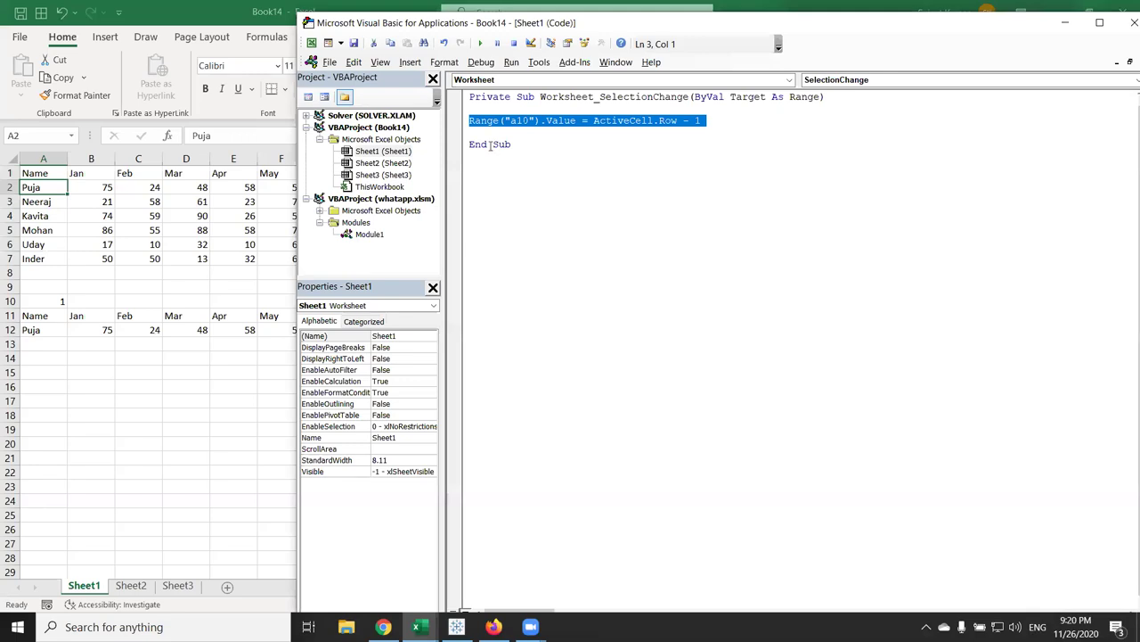
Step: Wrap the A10 statement in If ActiveCell.Row <= 7 Then … End If
click(497, 132)
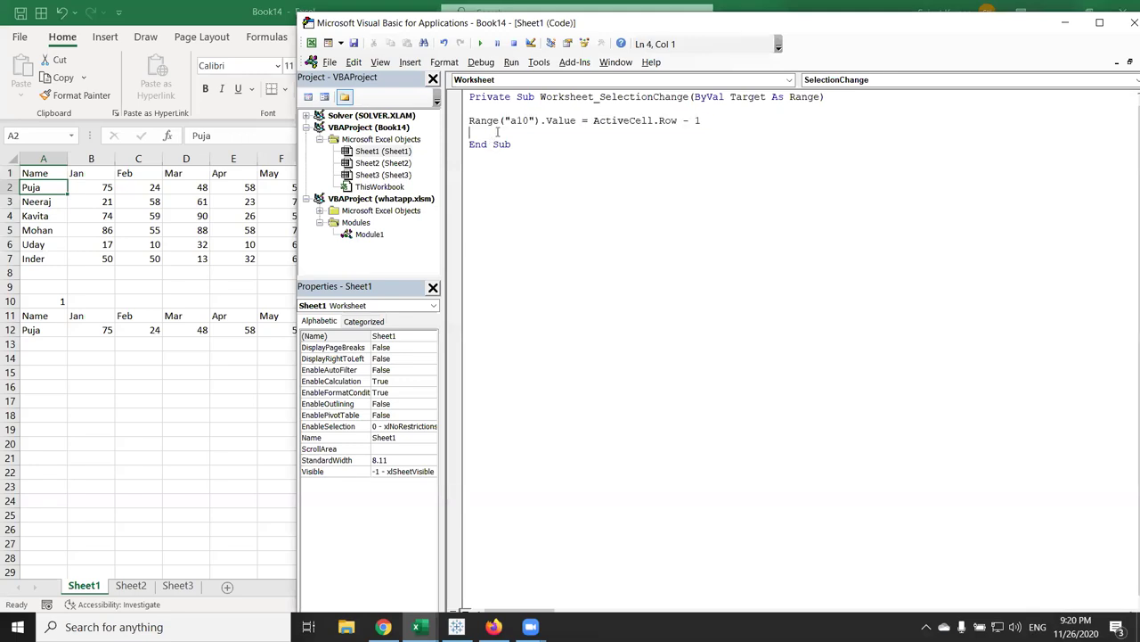
key(Return)
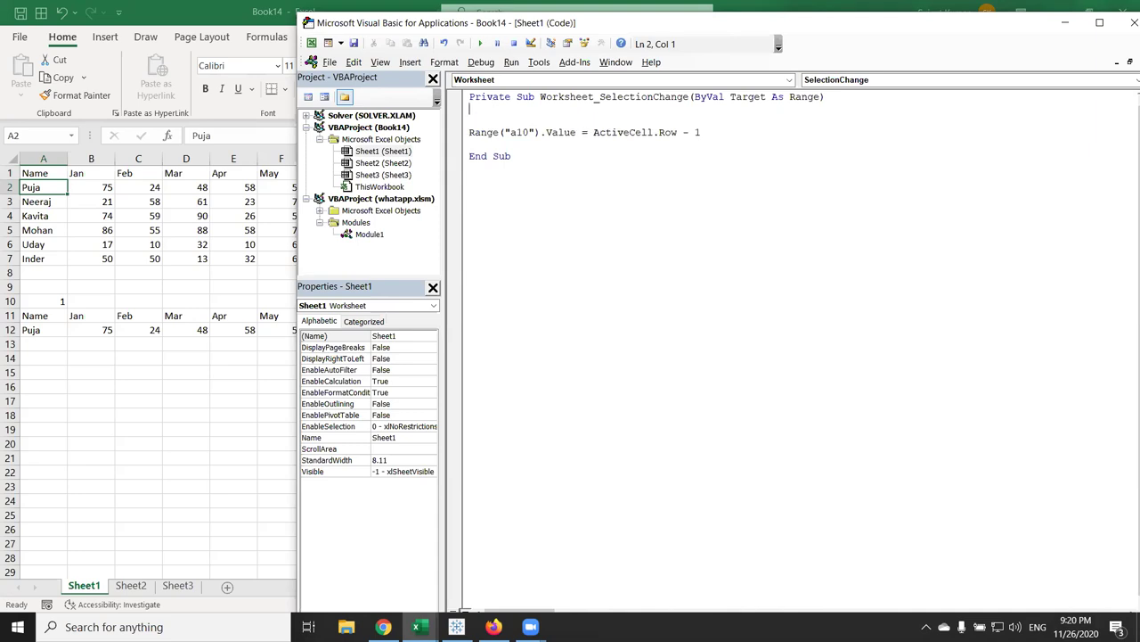
text(if acticell)
key(BackSpace)
key(BackSpace)
key(BackSpace)
key(BackSpace)
text(vecell.)
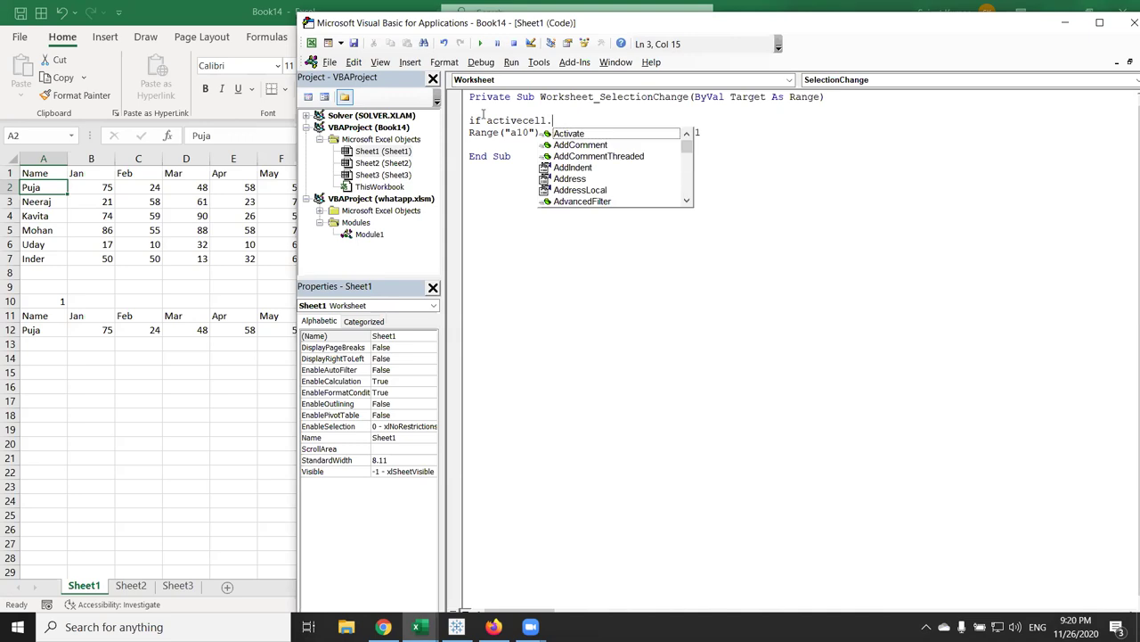
text(ro)
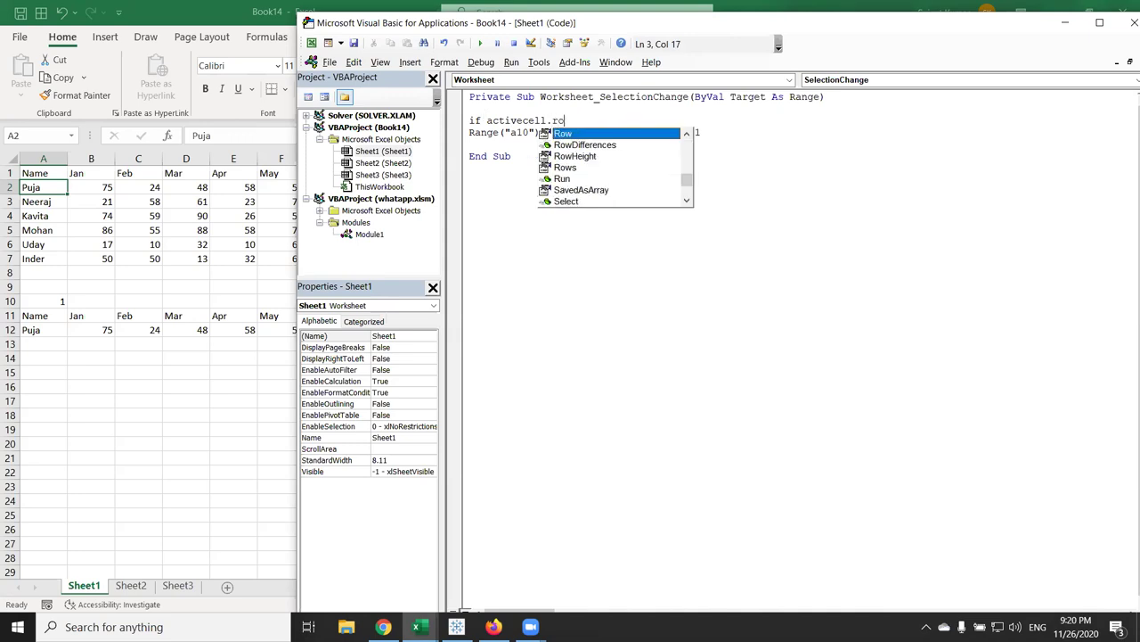
key(Tab)
text(<= 7 Then)
key(Down)
text(endf)
click(502, 204)
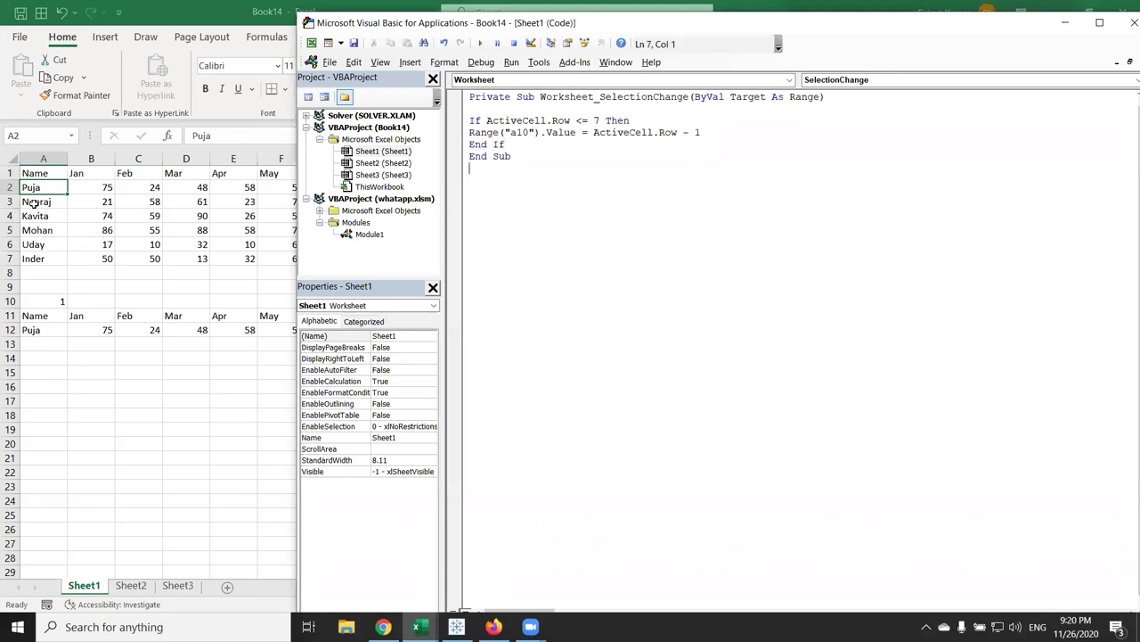
Step: Select names Neeraj to Inder and several blank cells to check the chart ignores rows past 7
click(36, 203)
click(31, 217)
click(33, 244)
click(33, 259)
click(34, 287)
click(36, 372)
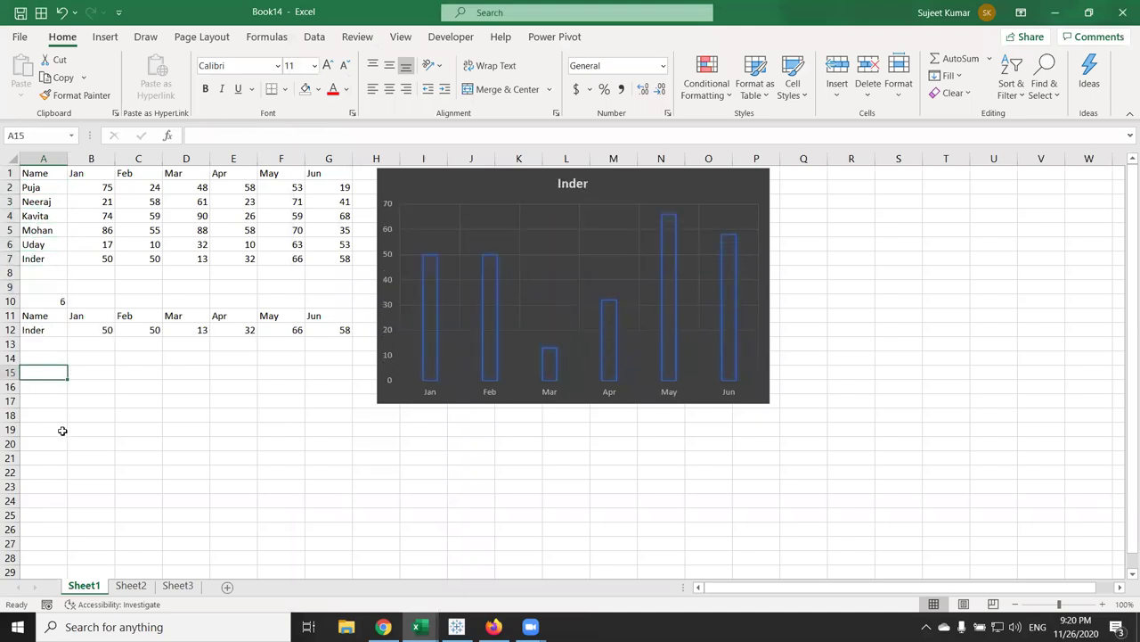
click(138, 429)
click(234, 400)
click(142, 386)
click(94, 401)
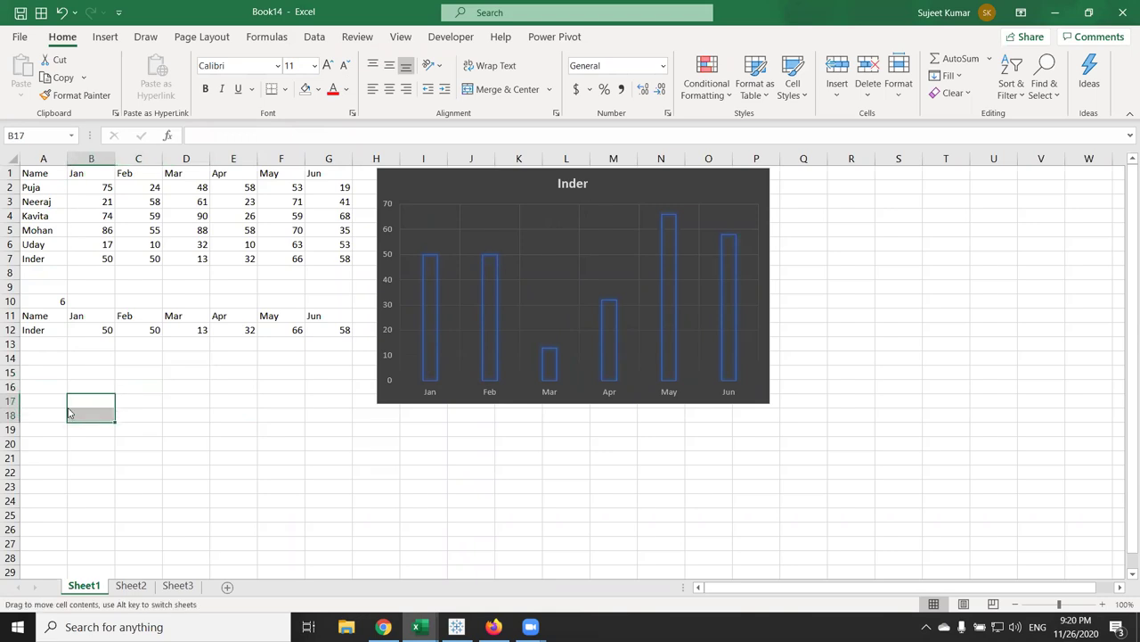
click(44, 386)
click(40, 284)
click(41, 256)
click(41, 230)
click(40, 216)
click(45, 201)
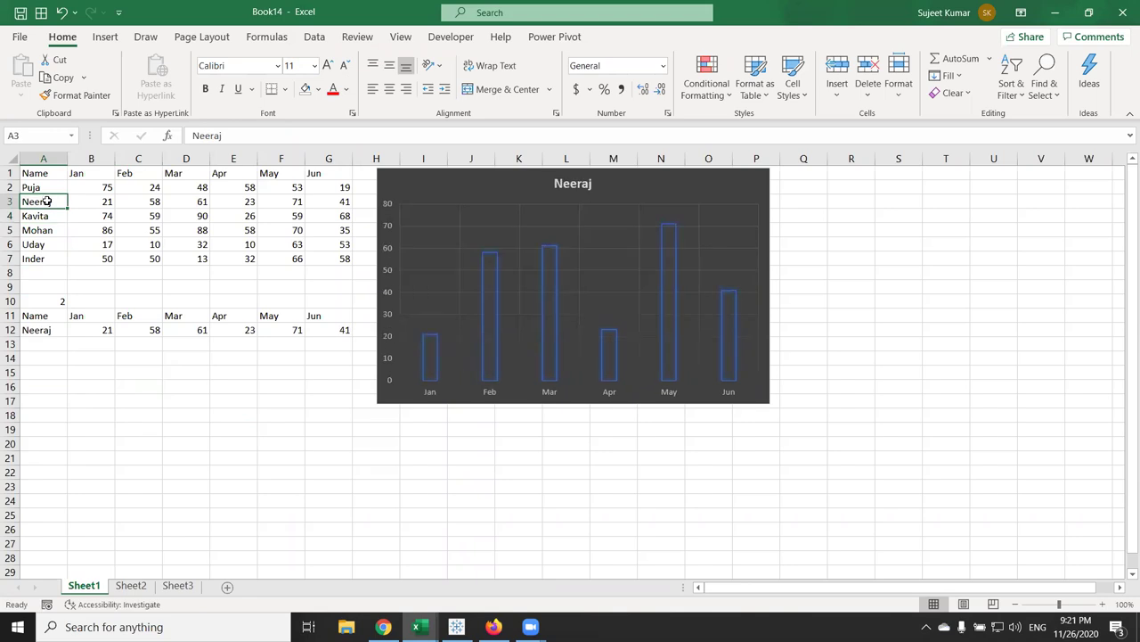
Step: Pick the row 7 name to refresh the chart, then select the whole table A1:G7
key(alt+F11)
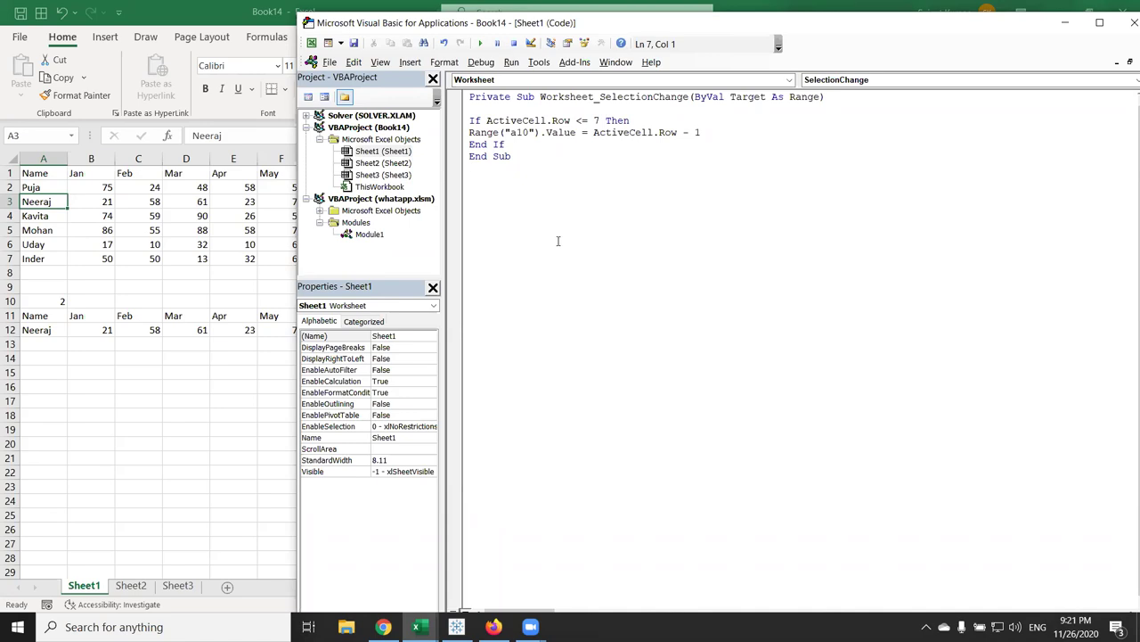
click(43, 241)
key(Down)
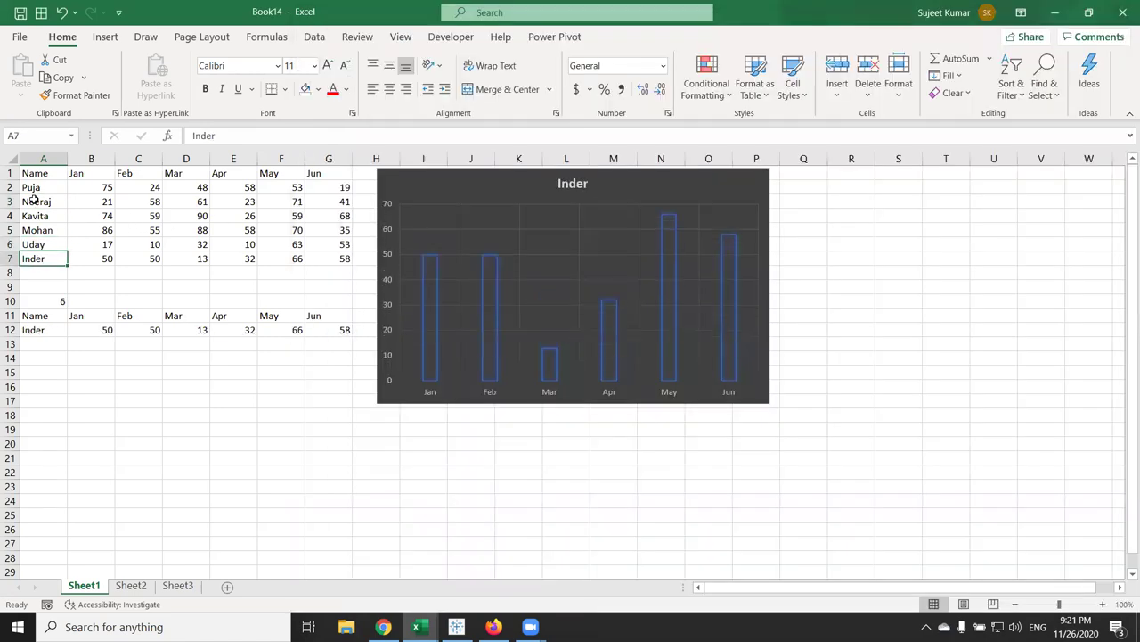
drag(34, 174, 320, 258)
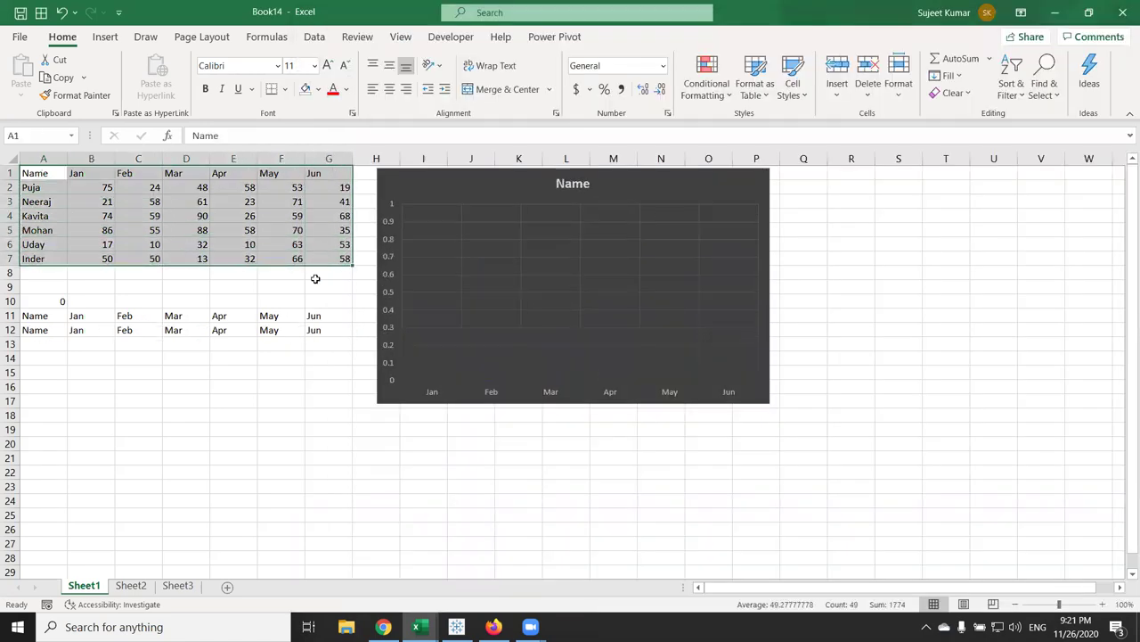
Step: Copy the Name–Jun table and paste it onto Sheet2
key(ctrl+c)
click(131, 585)
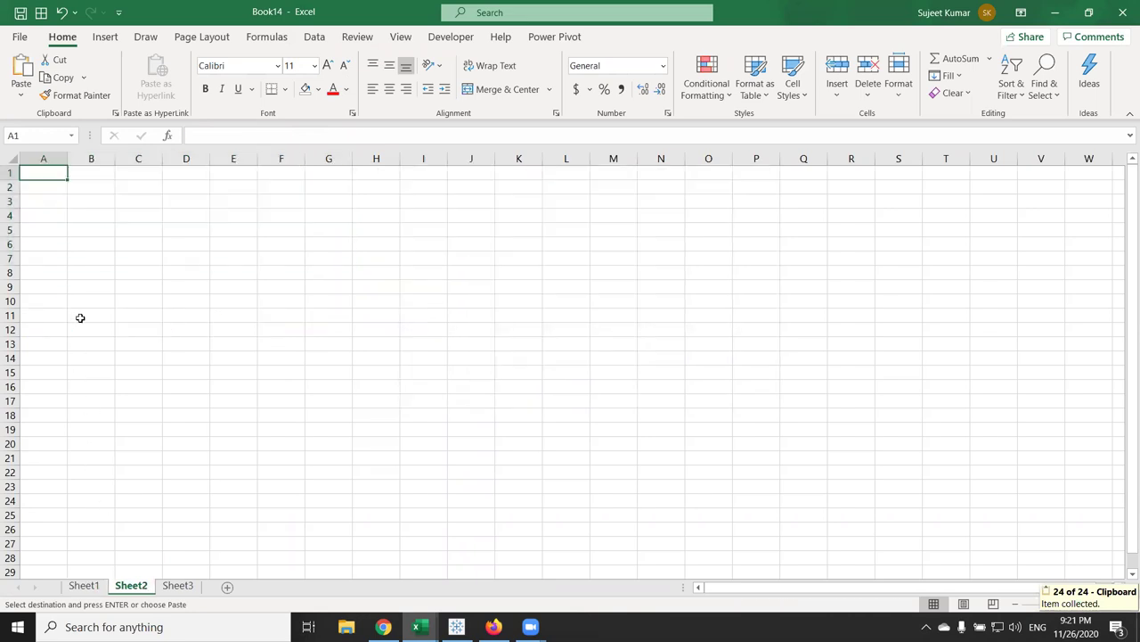
key(ctrl+v)
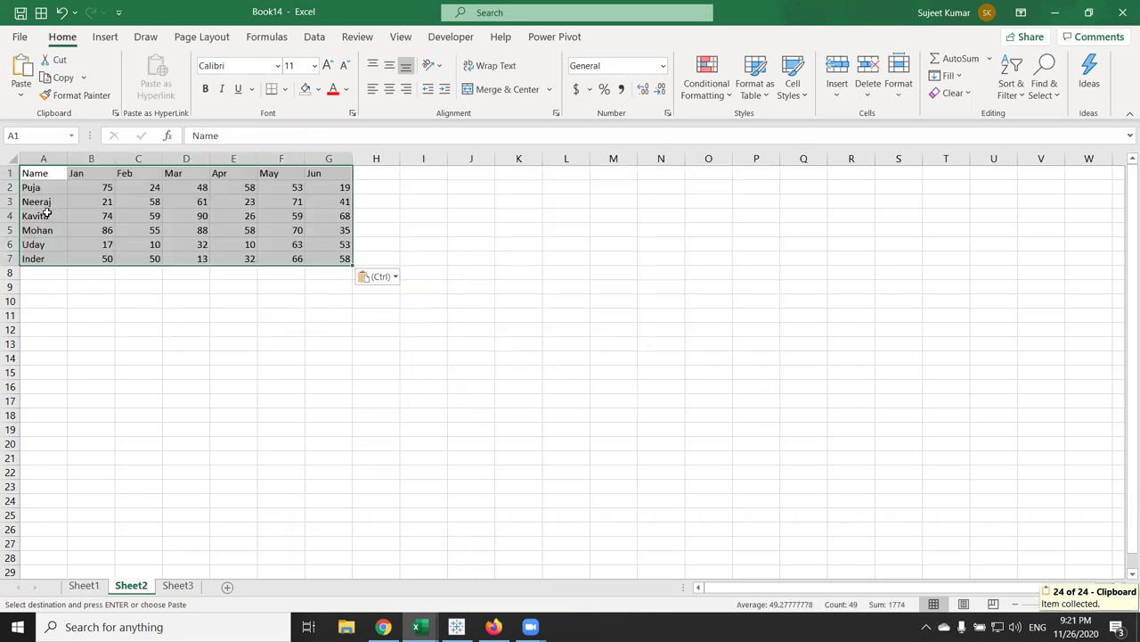
Step: Select row 4 on Sheet2, then open Sheet2's empty code module in the VBA editor
click(44, 215)
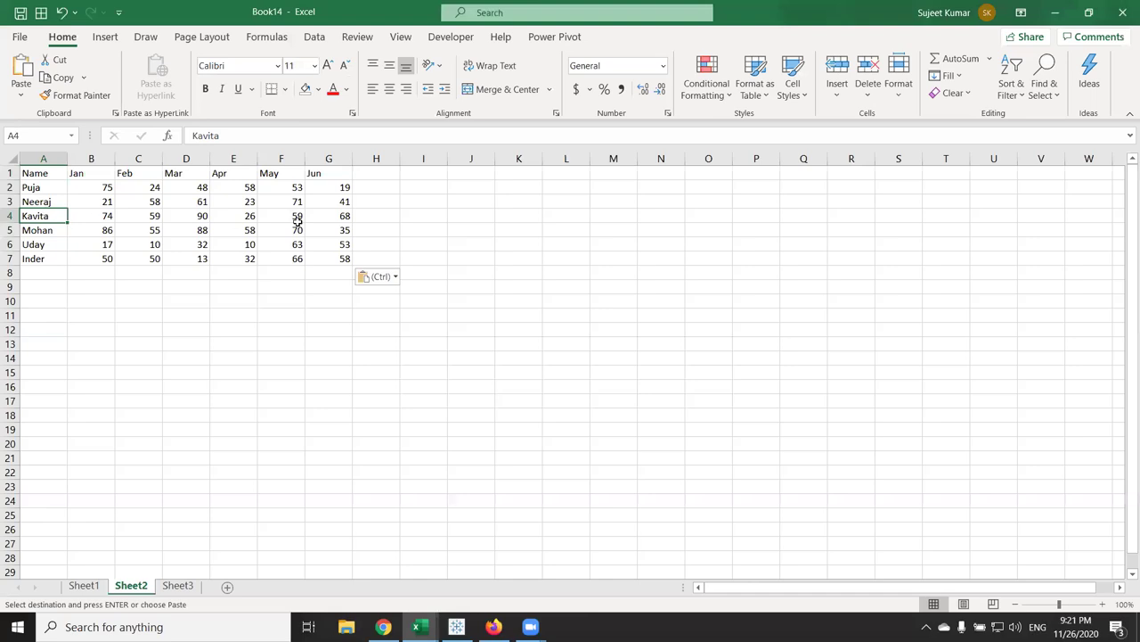
drag(40, 216, 313, 212)
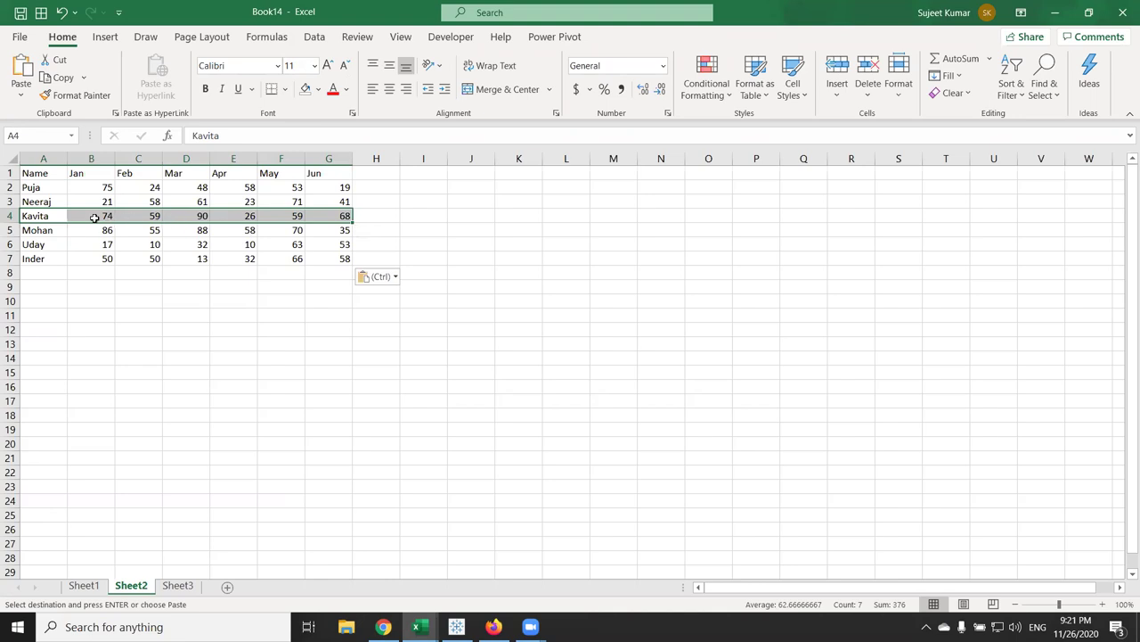
click(35, 216)
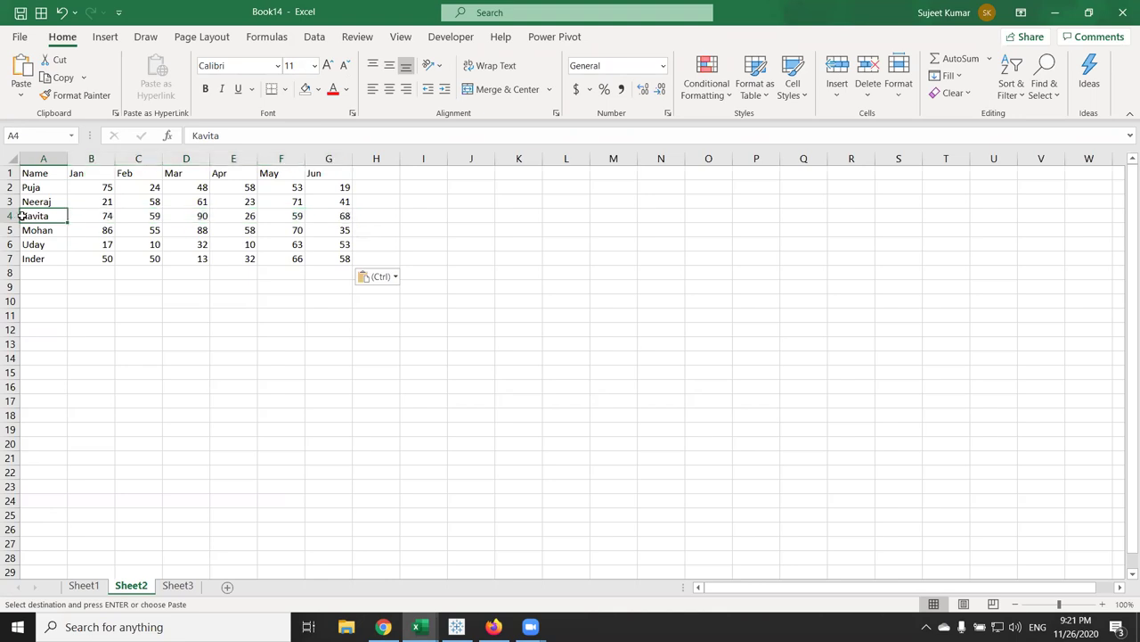
click(11, 216)
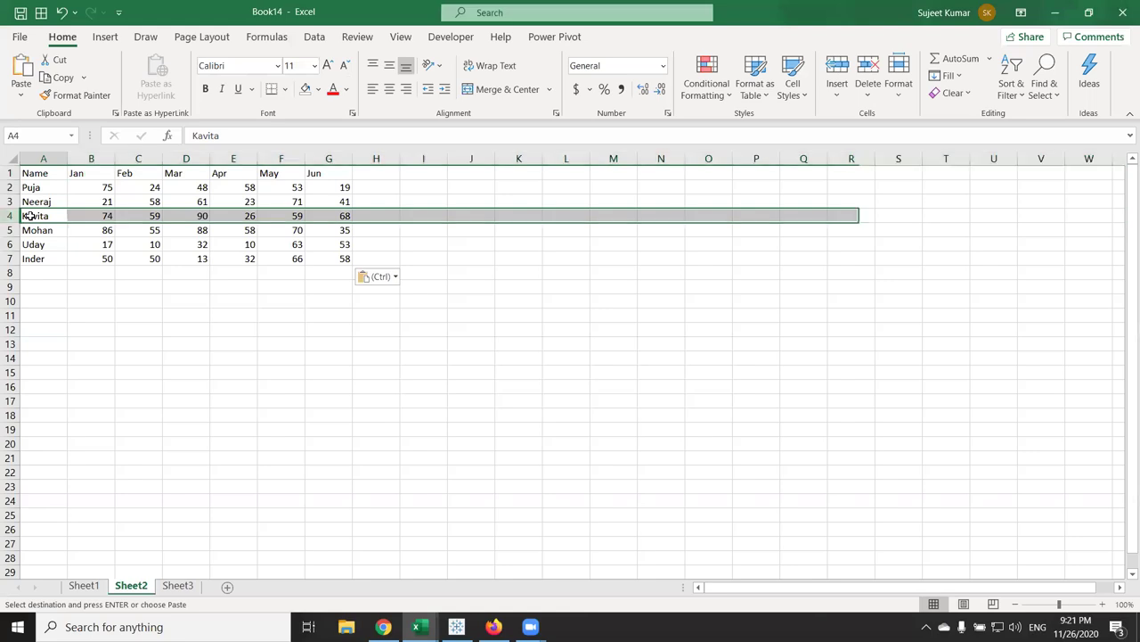
click(29, 216)
key(alt+F11)
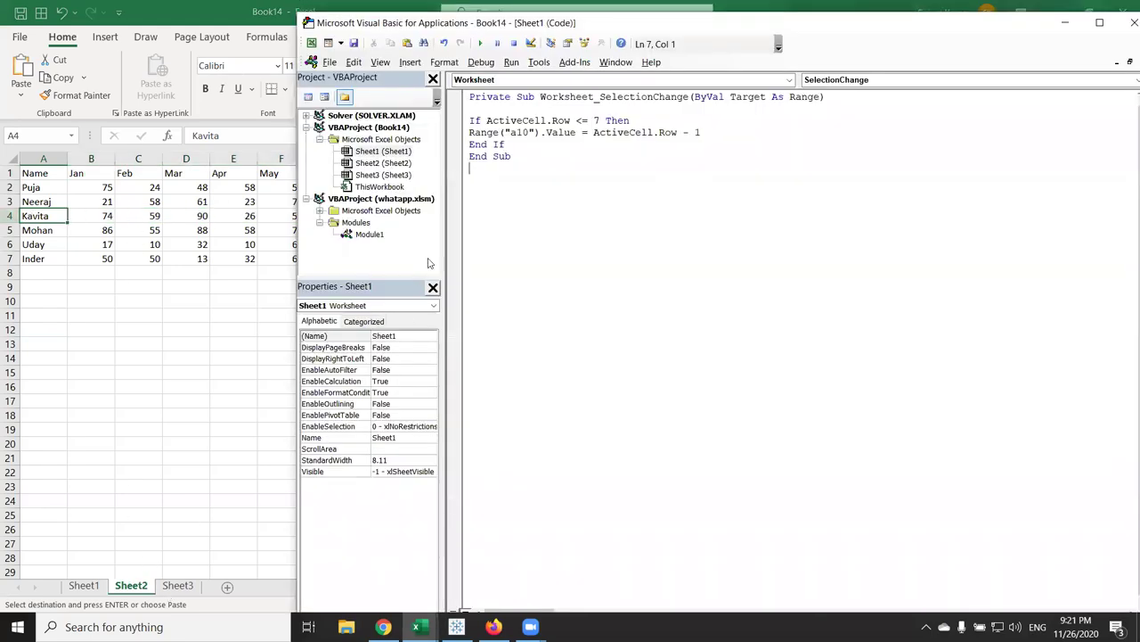
double_click(383, 164)
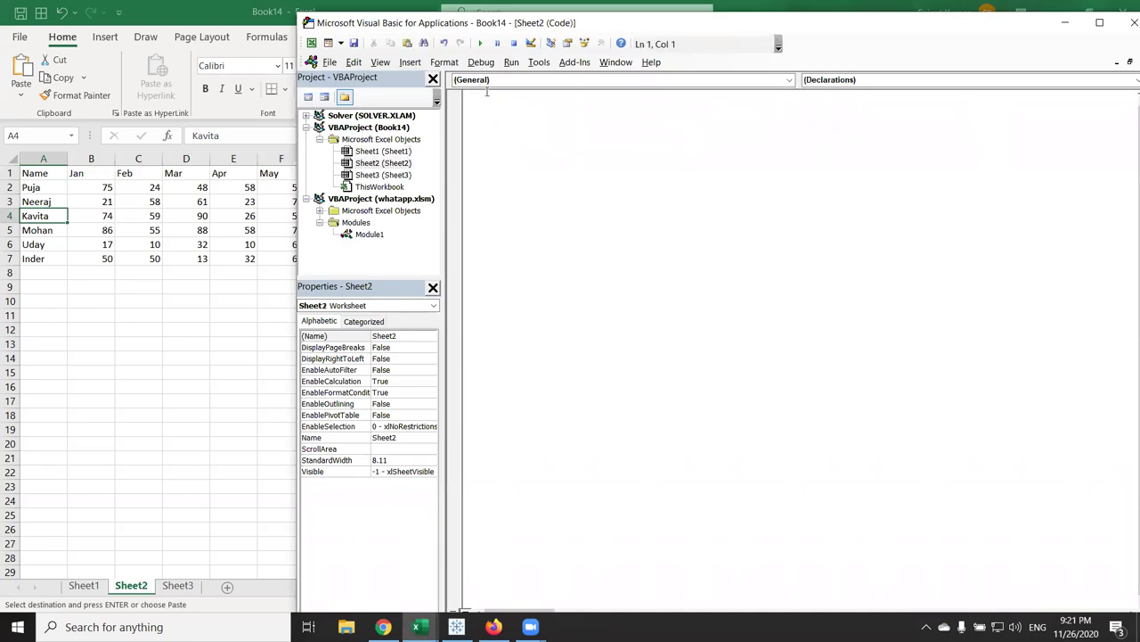
Step: Insert a Worksheet_SelectionChange handler for Sheet2 with a blank line inside it
click(487, 79)
click(488, 103)
key(Return)
key(Return)
key(Up)
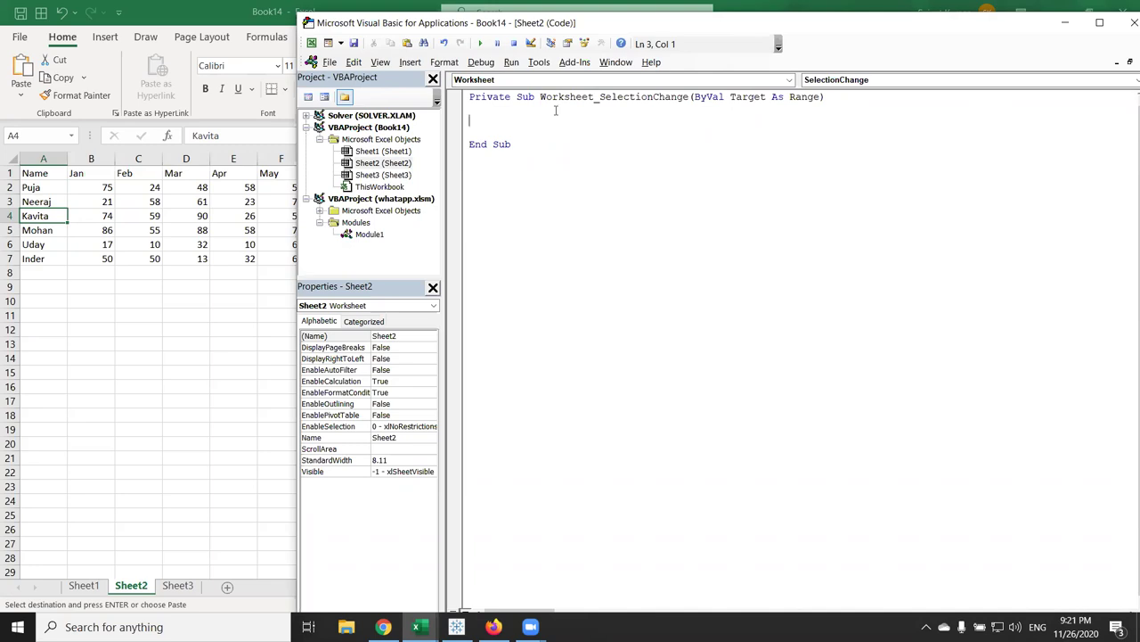
Step: Write Range(ActiveCell, ActiveCell.End(xlToLeft)).Interior.Color = vbRed inside the handler
text(range)
text((activecell)
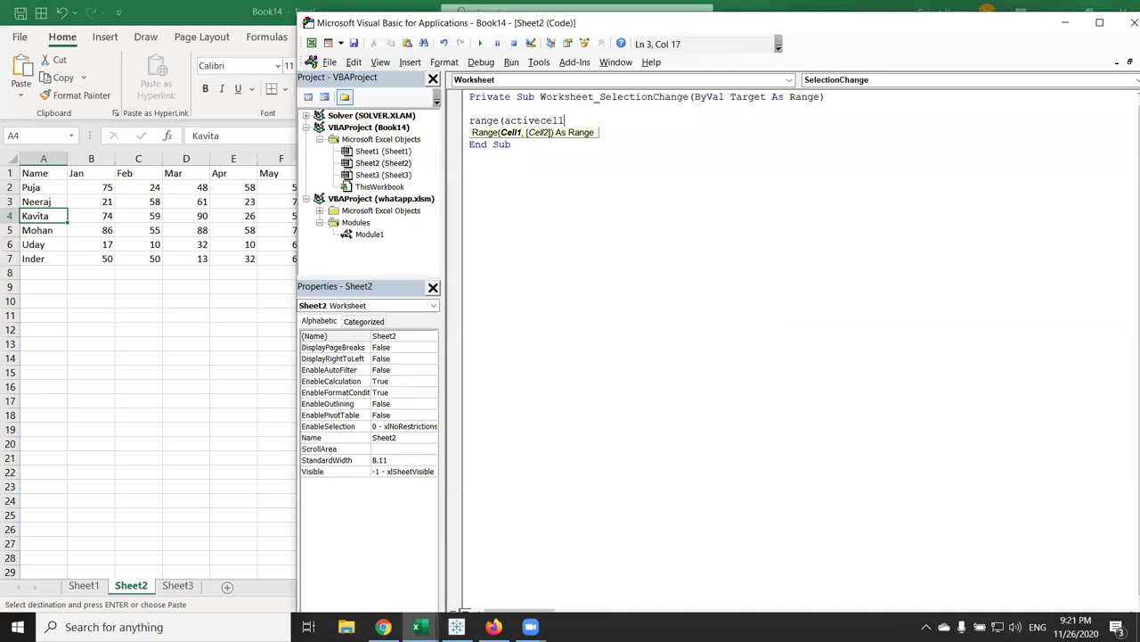
text(,)
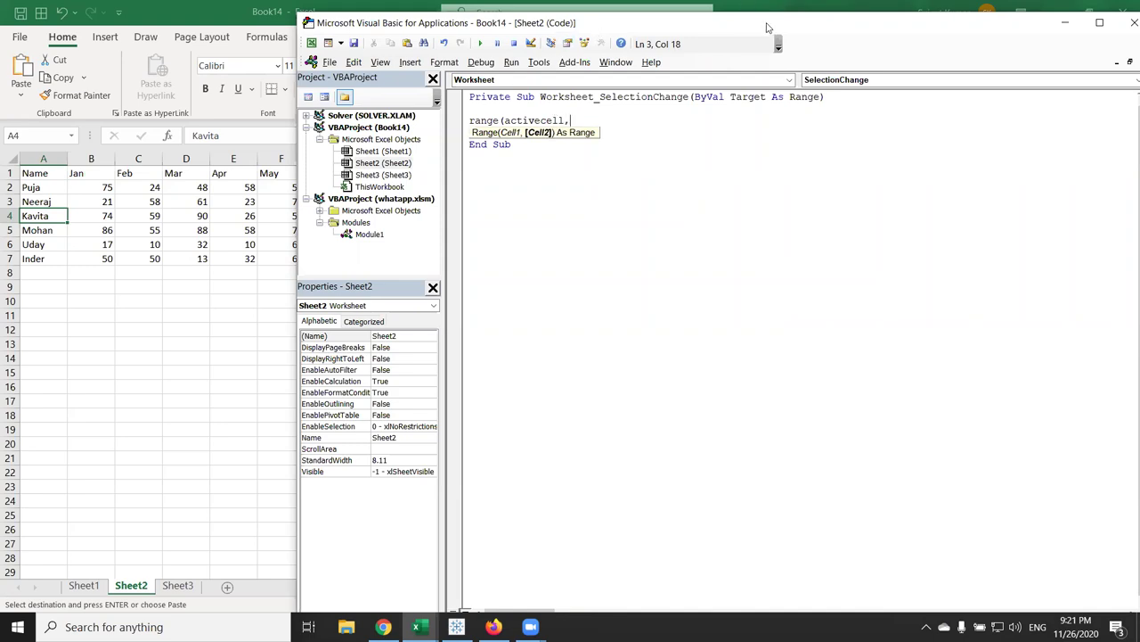
drag(772, 34, 888, 55)
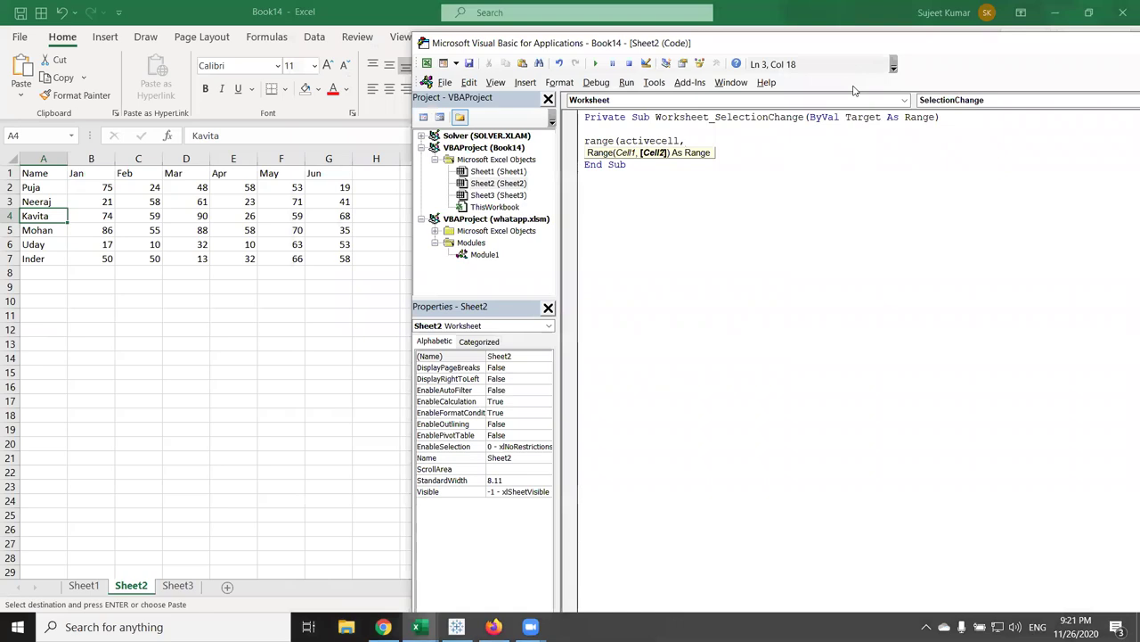
text(activecell.en)
key(Tab)
text(()
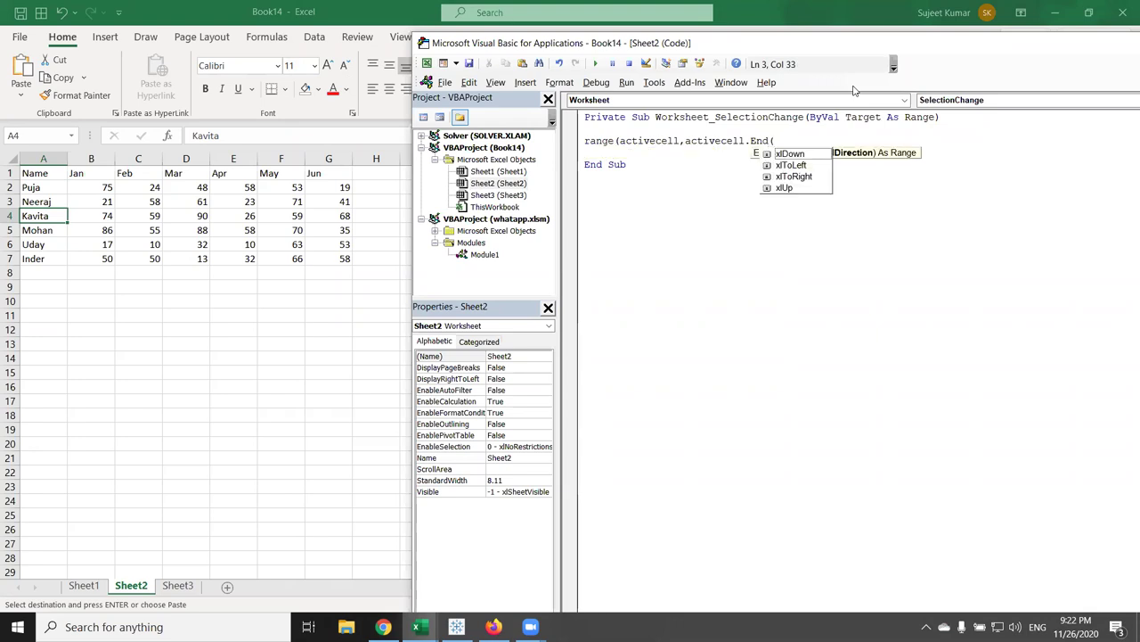
key(Down)
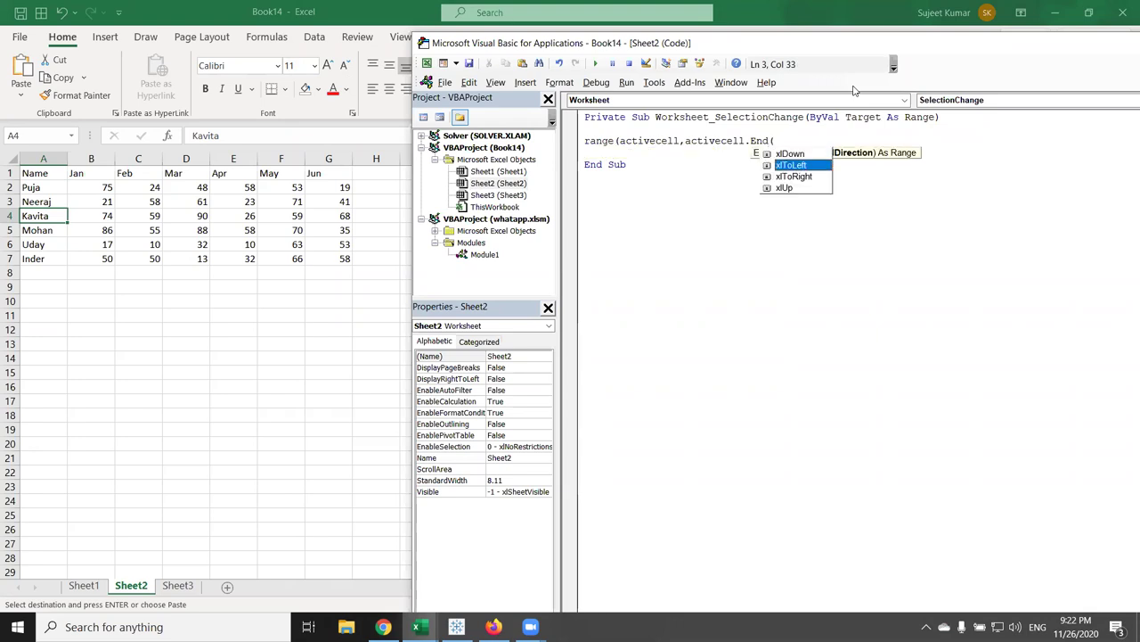
key(Tab)
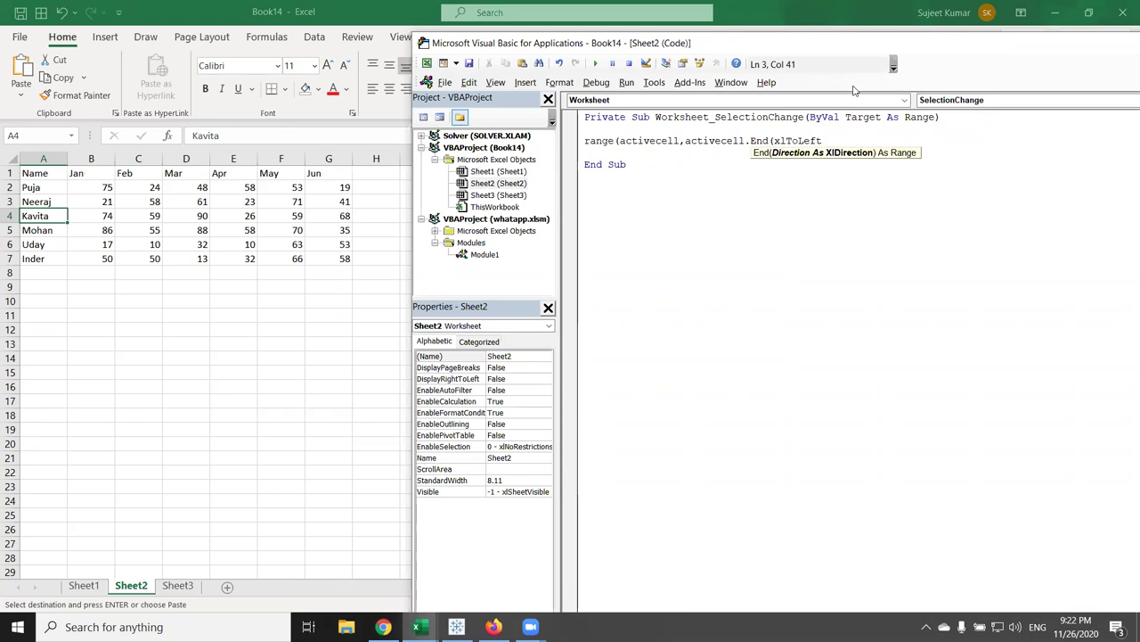
text()).)
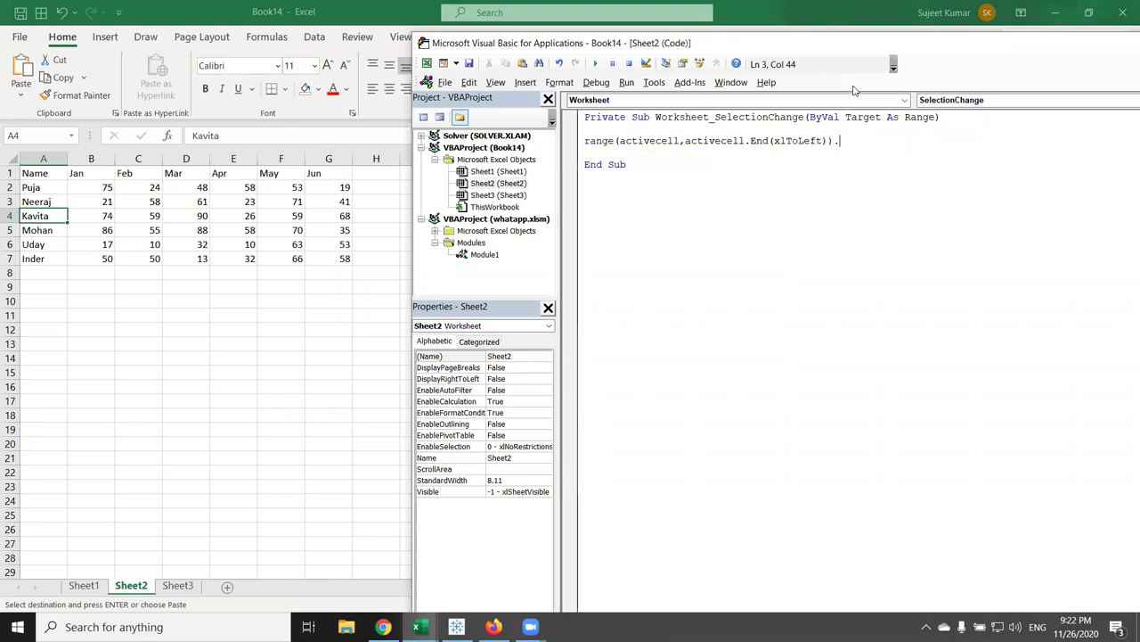
text(int)
key(Tab)
text(.co)
key(Tab)
text(=vbred)
click(746, 168)
Step: Test the leftward red fill by picking names on Sheet2
click(636, 141)
key(Down)
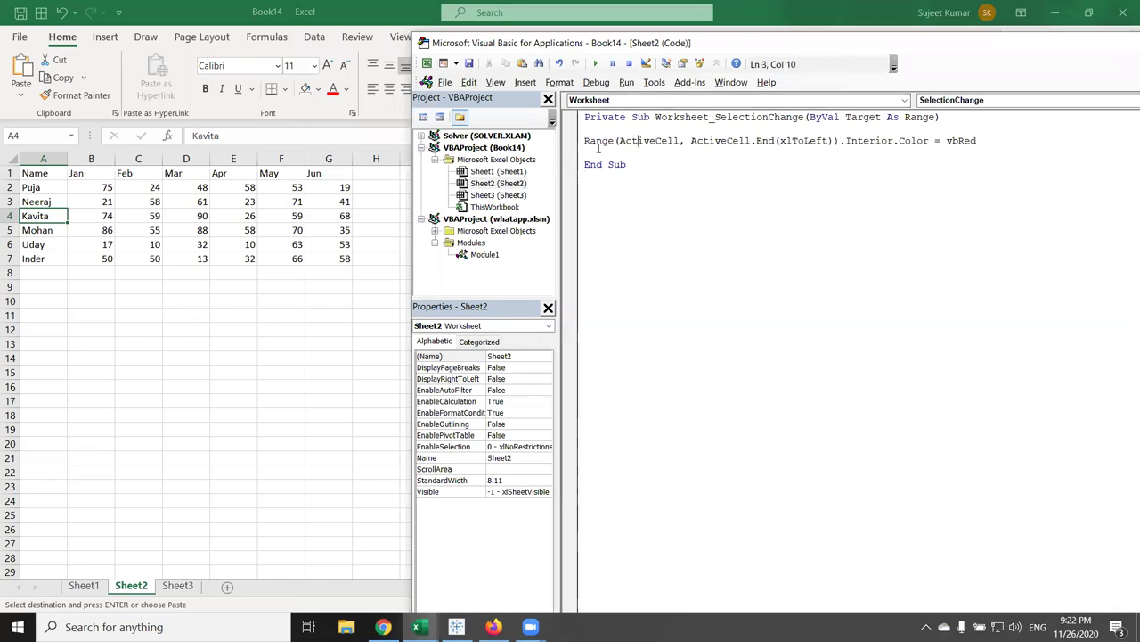
click(35, 201)
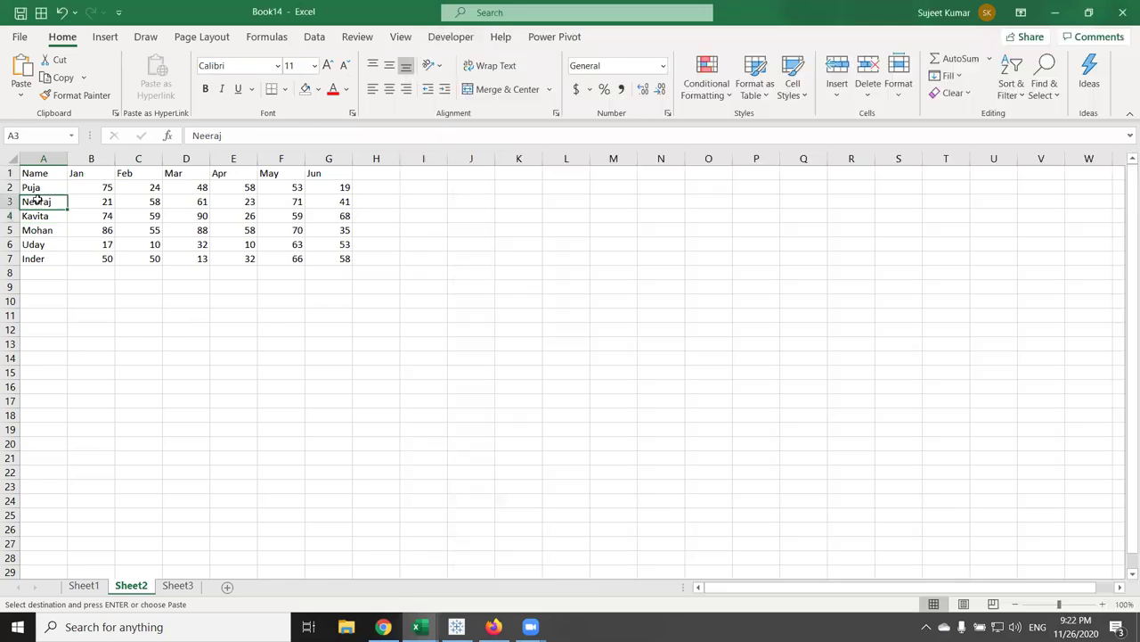
click(42, 217)
click(45, 201)
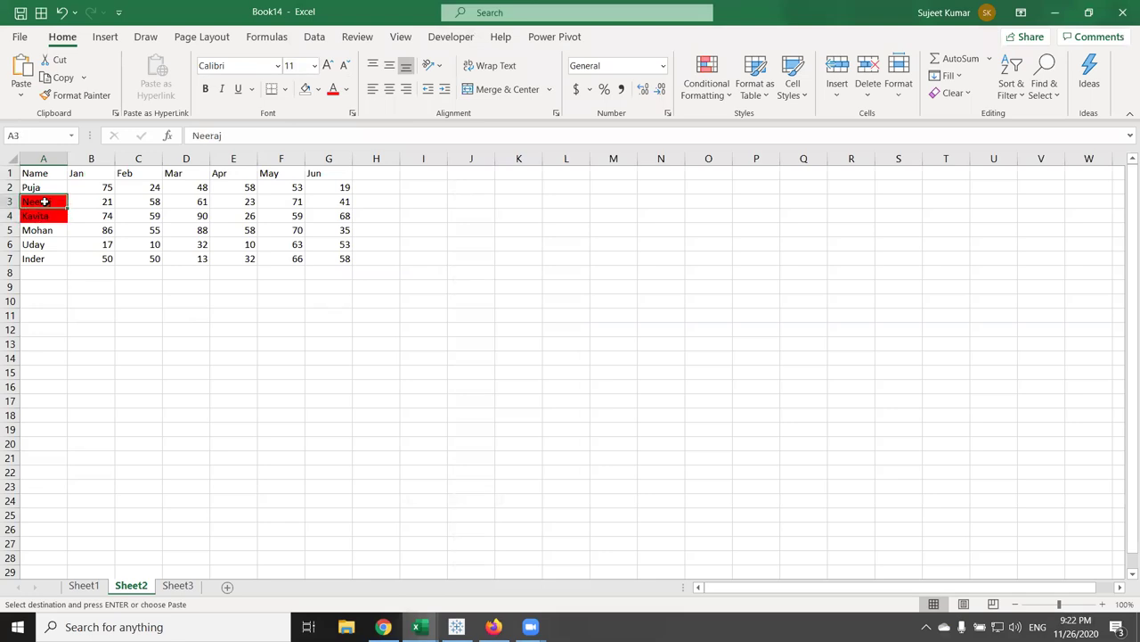
Step: Replace xlToLeft with xlToRight in the handler's End direction
key(alt+F11)
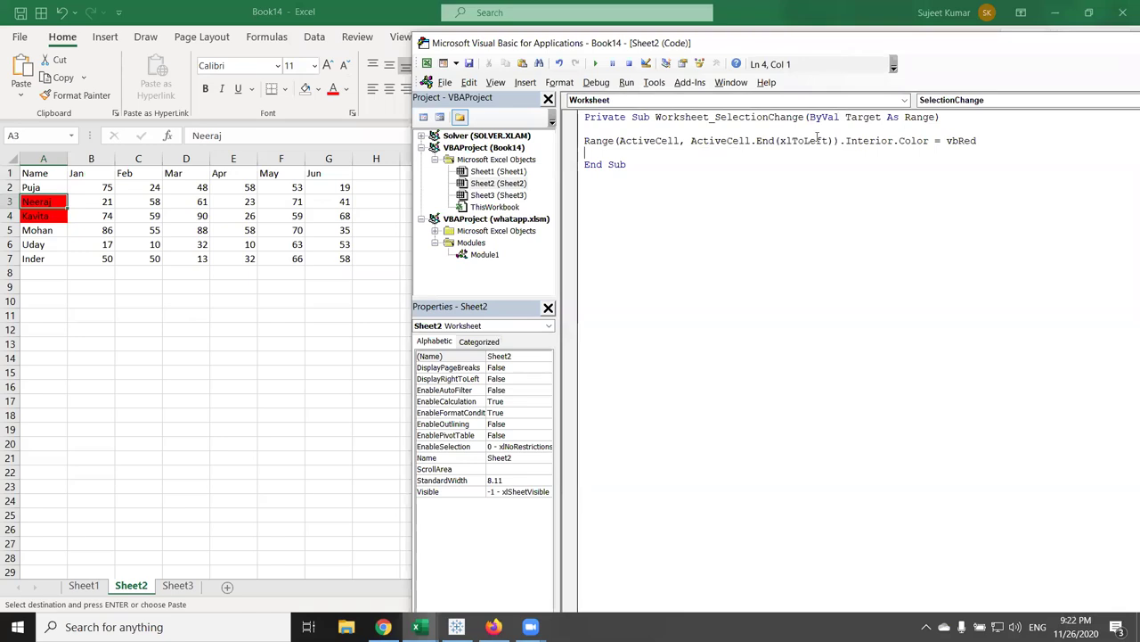
double_click(813, 140)
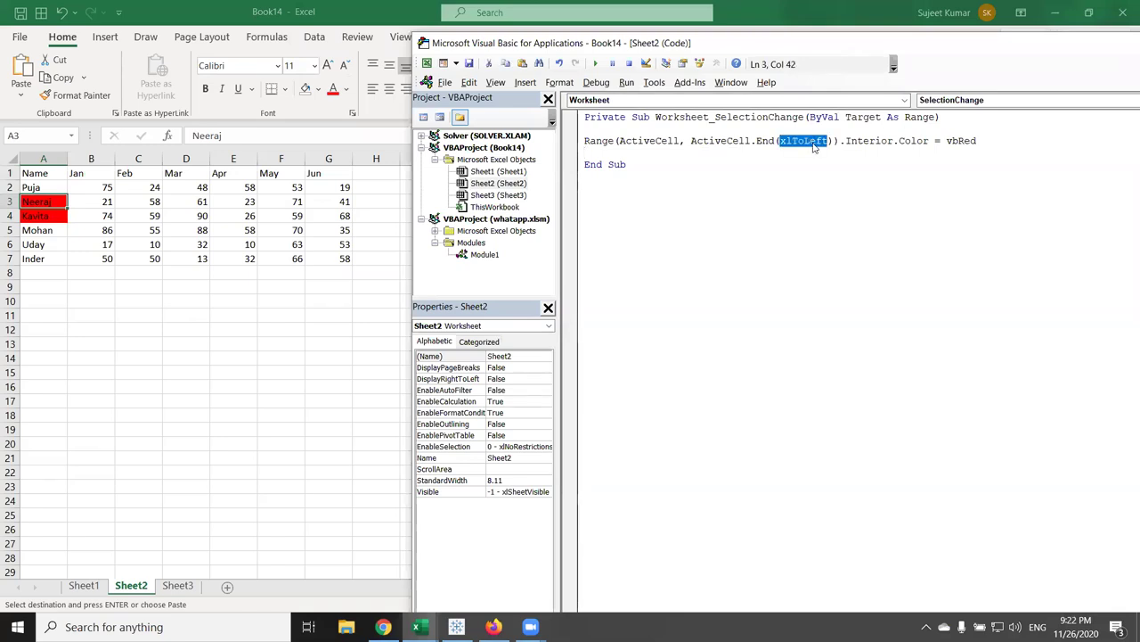
key(BackSpace)
text(()
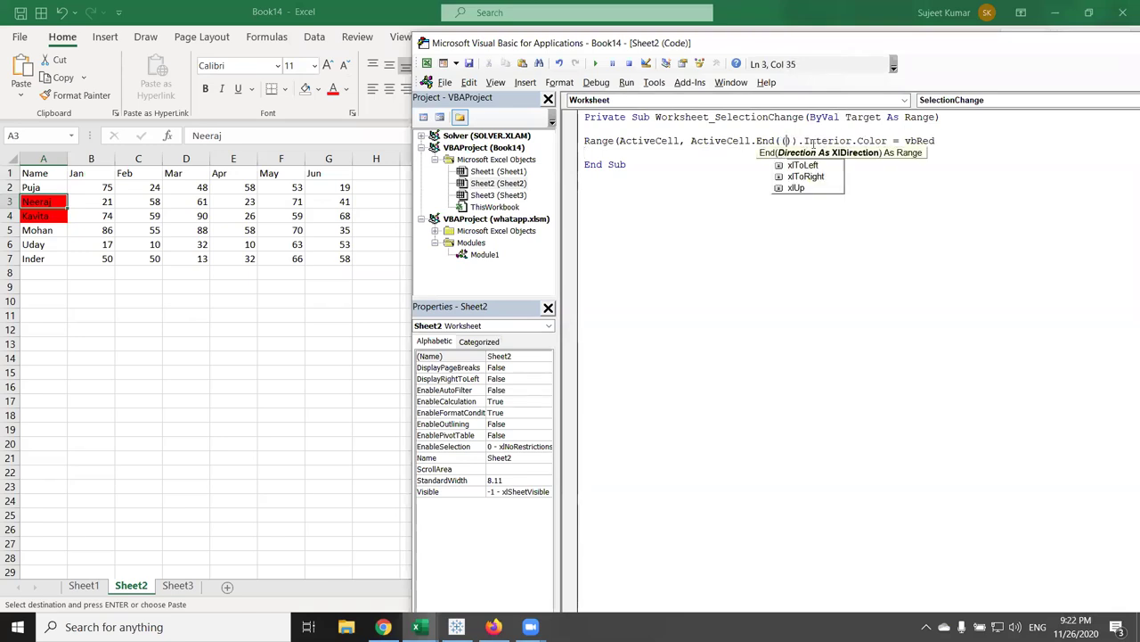
key(Down)
key(Down)
key(Up)
key(Down)
key(Down)
key(Tab)
Step: Dismiss the compile error and delete the extra opening bracket from the Range line
click(746, 177)
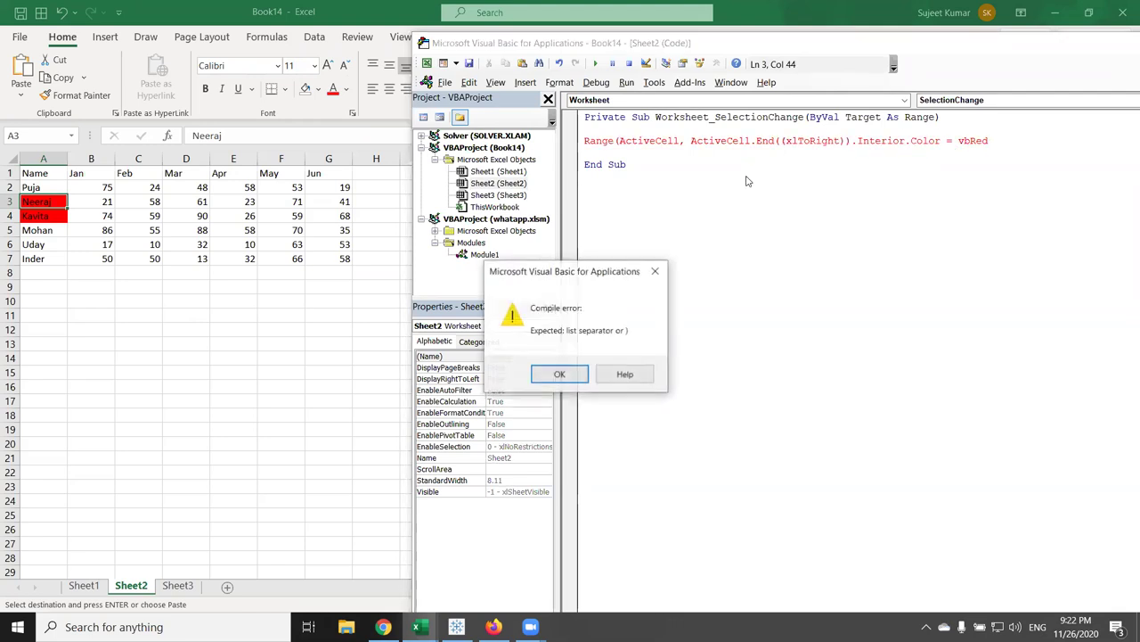
key(Return)
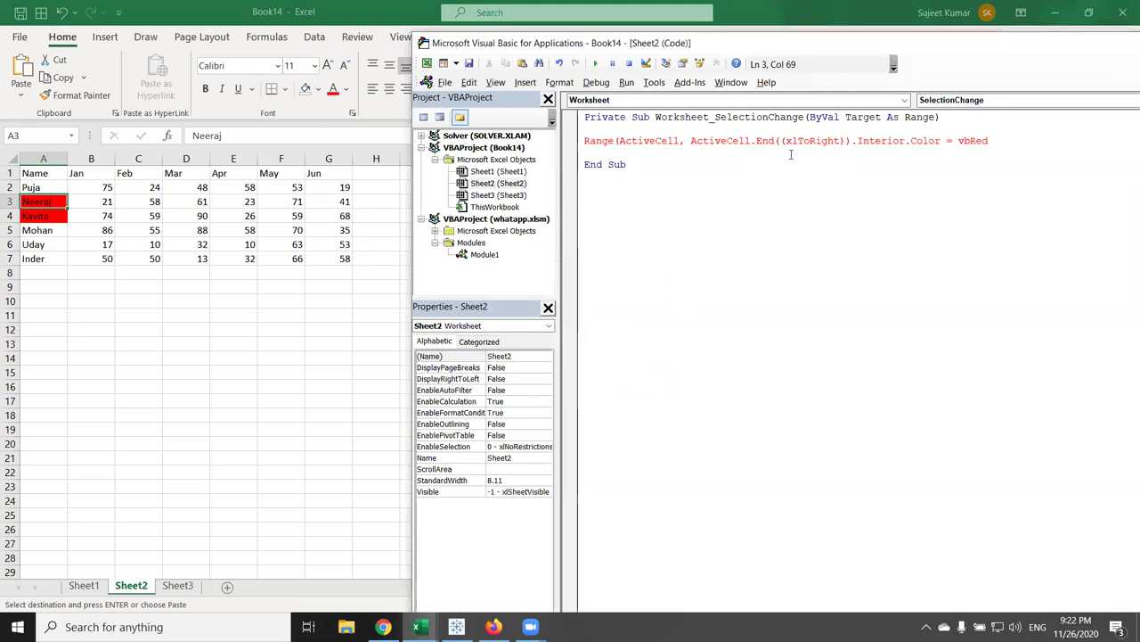
click(787, 141)
key(BackSpace)
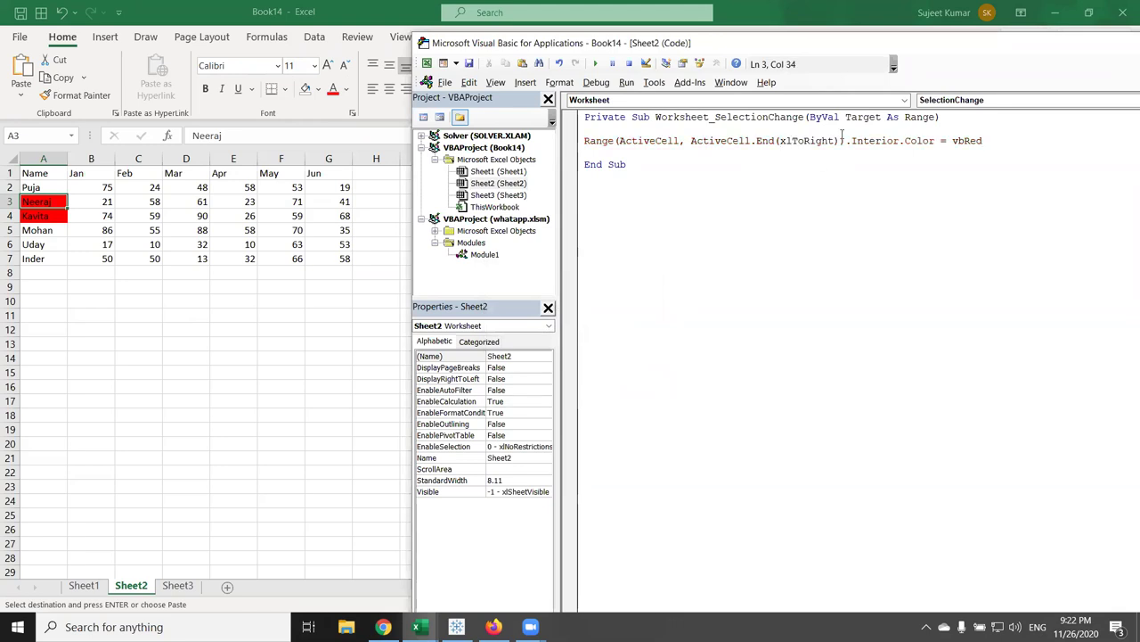
click(843, 170)
Step: Pick names in A2 to A7 so every row fills red, then go back to the Sheet2 code
click(36, 244)
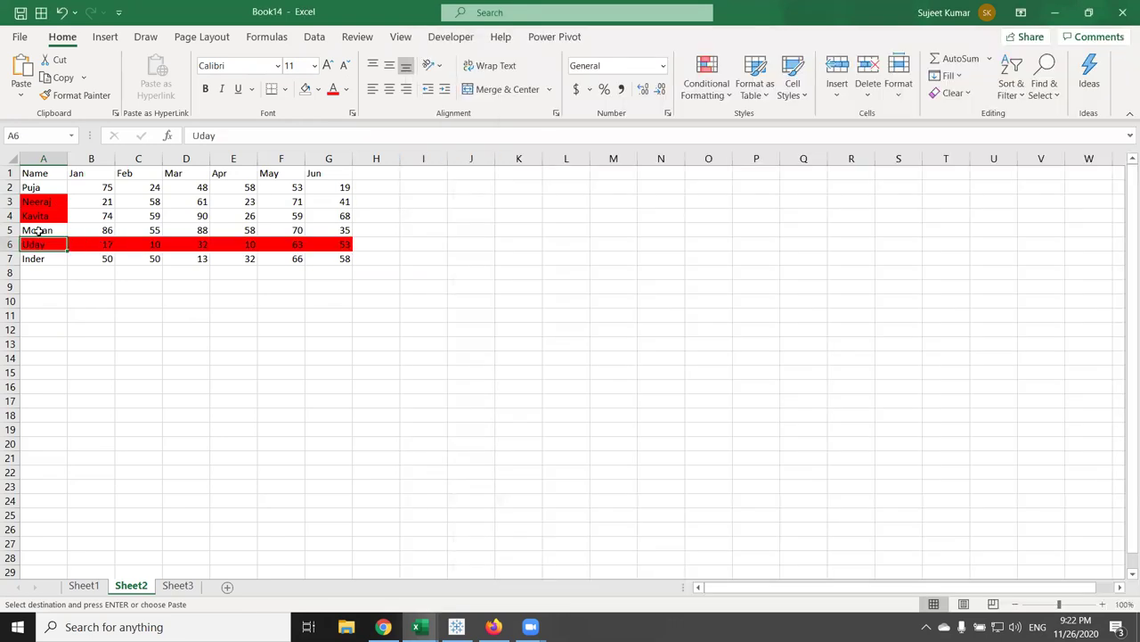
click(36, 229)
click(38, 216)
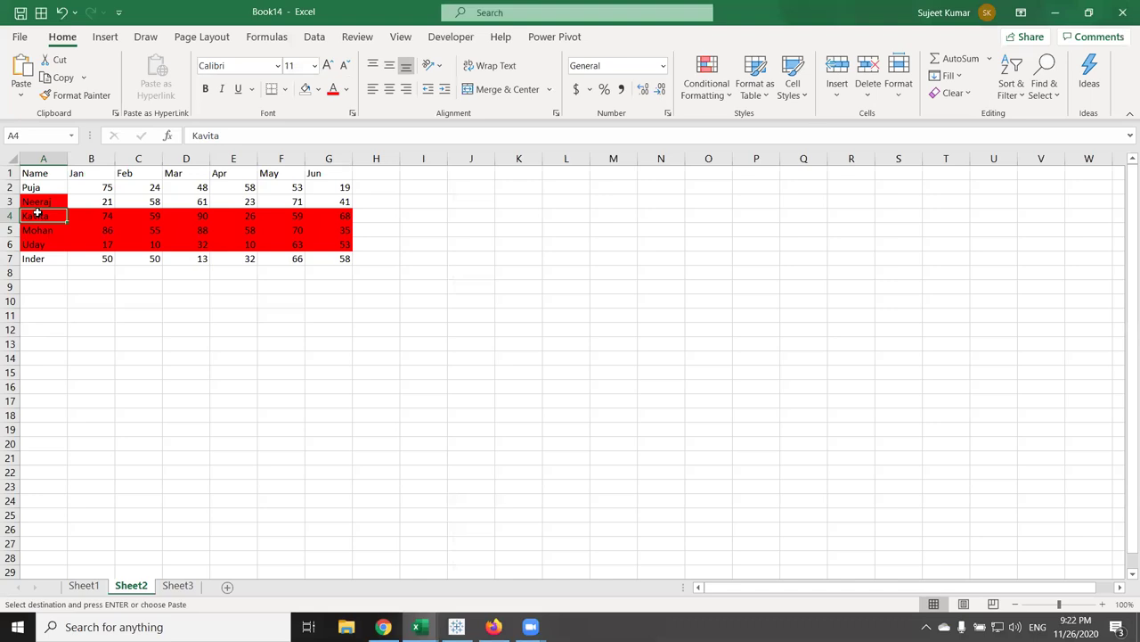
click(38, 201)
click(35, 187)
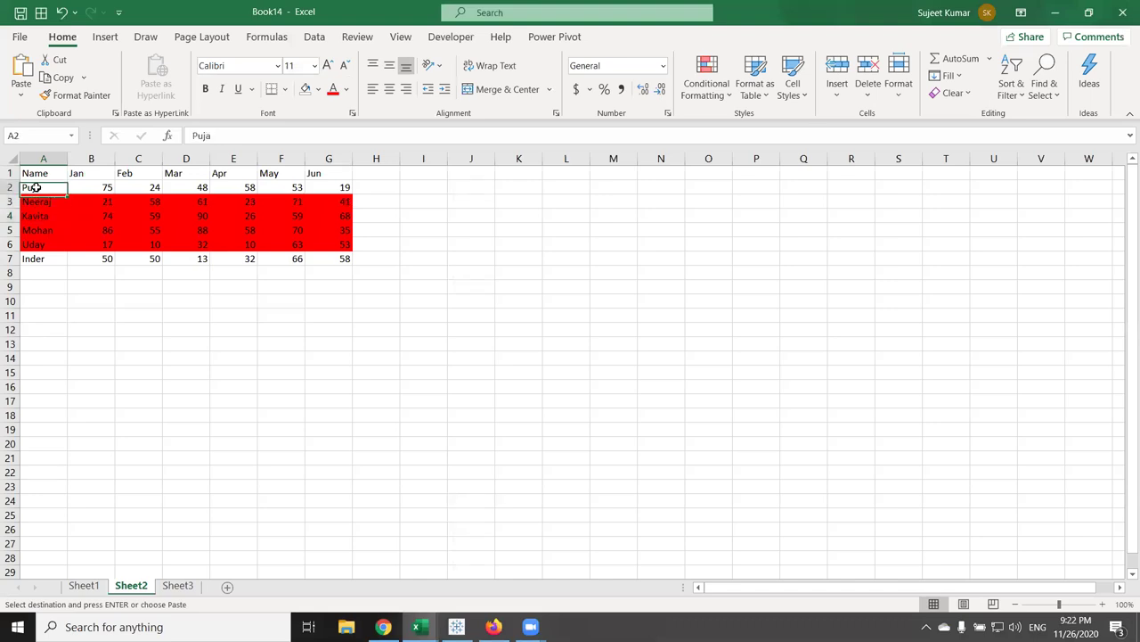
click(29, 258)
click(30, 246)
click(37, 232)
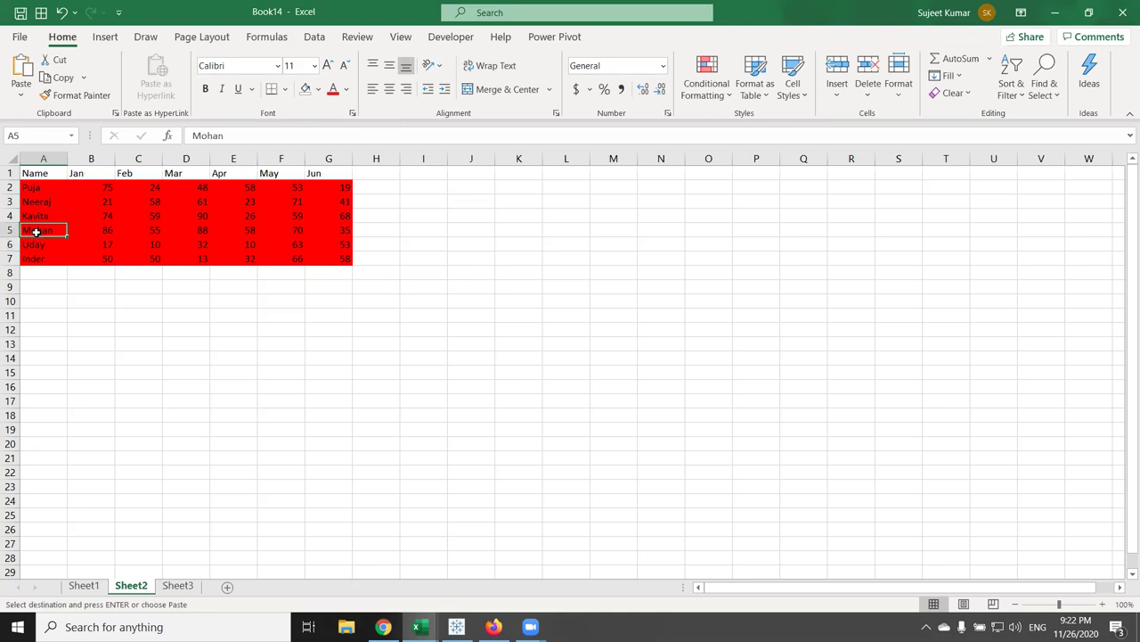
key(alt+F11)
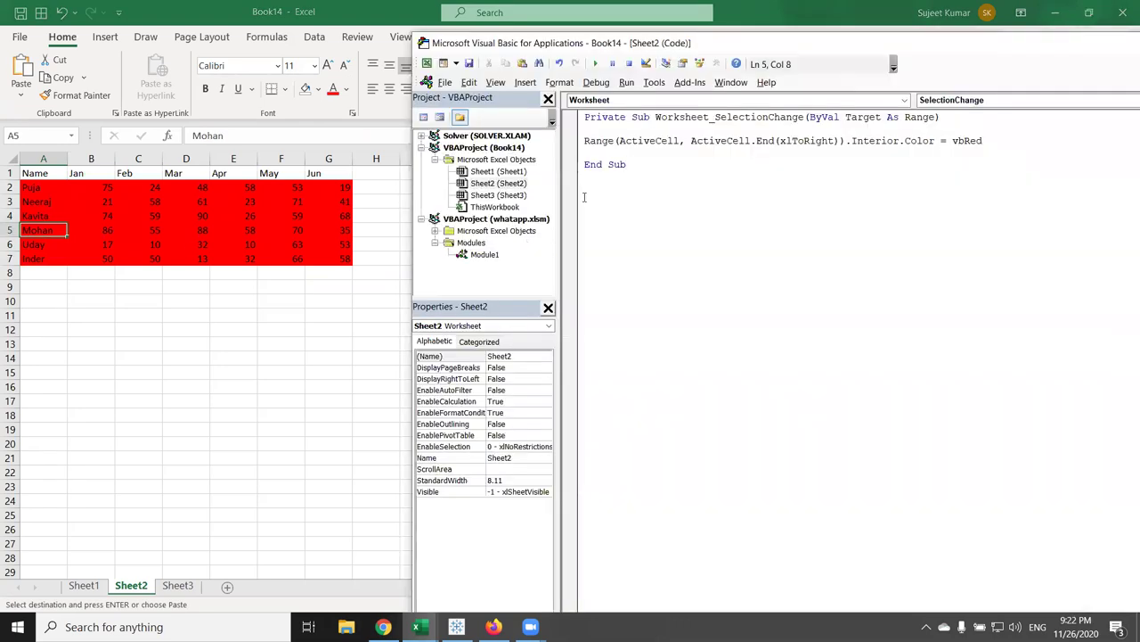
click(593, 131)
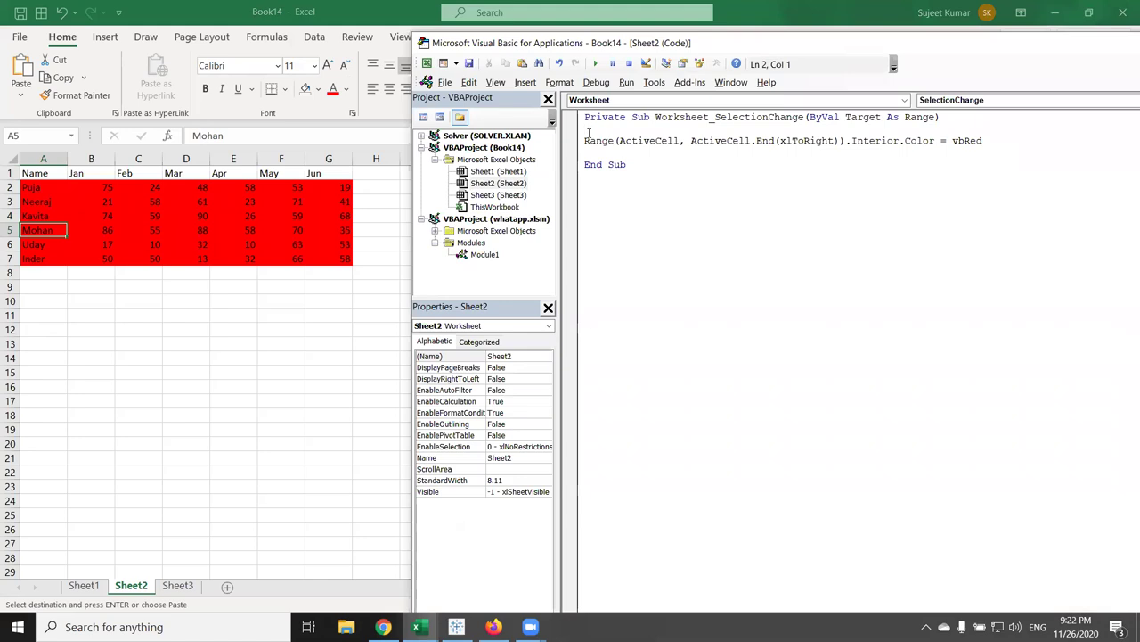
Step: Add Cells.Interior.Color = xlNone above the highlight line
key(Return)
text(cells.int)
key(Tab)
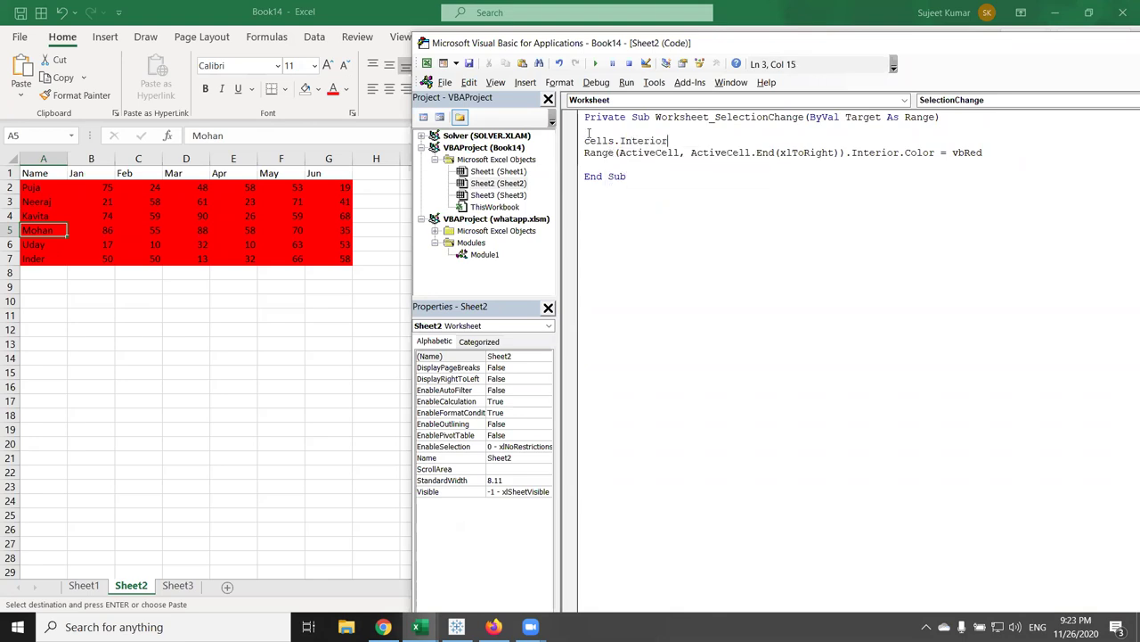
text(.color)
key(Tab)
text(xlnone)
click(669, 193)
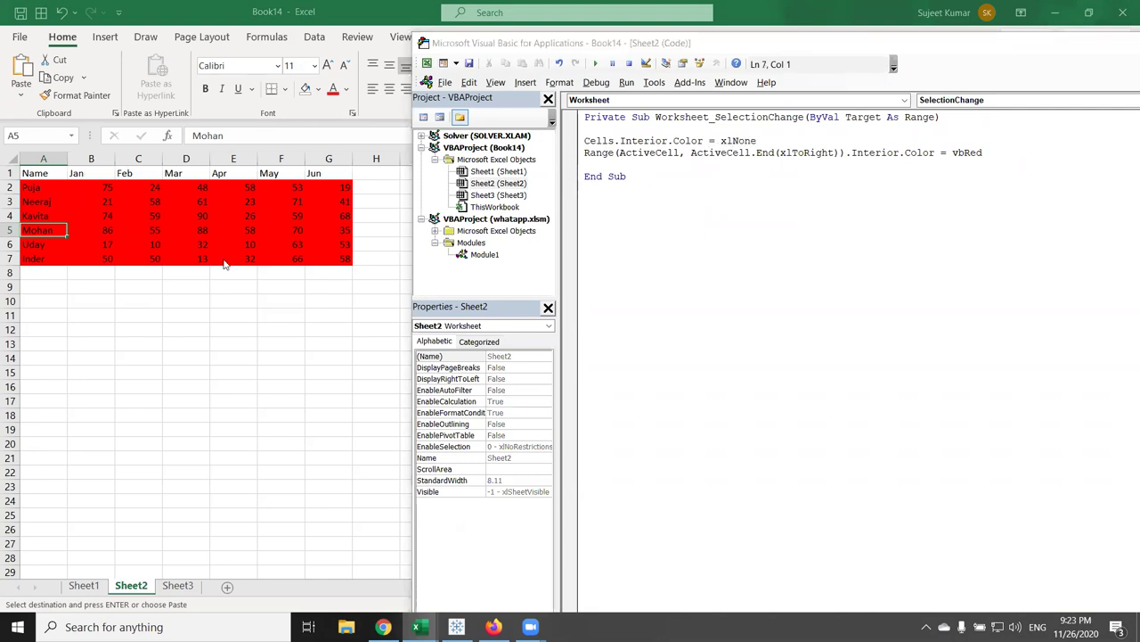
Step: Click Uday, Mohan, Kavita, Neeraj, Puja and Inder to confirm only the selected row stays red
key(alt+F11)
click(36, 246)
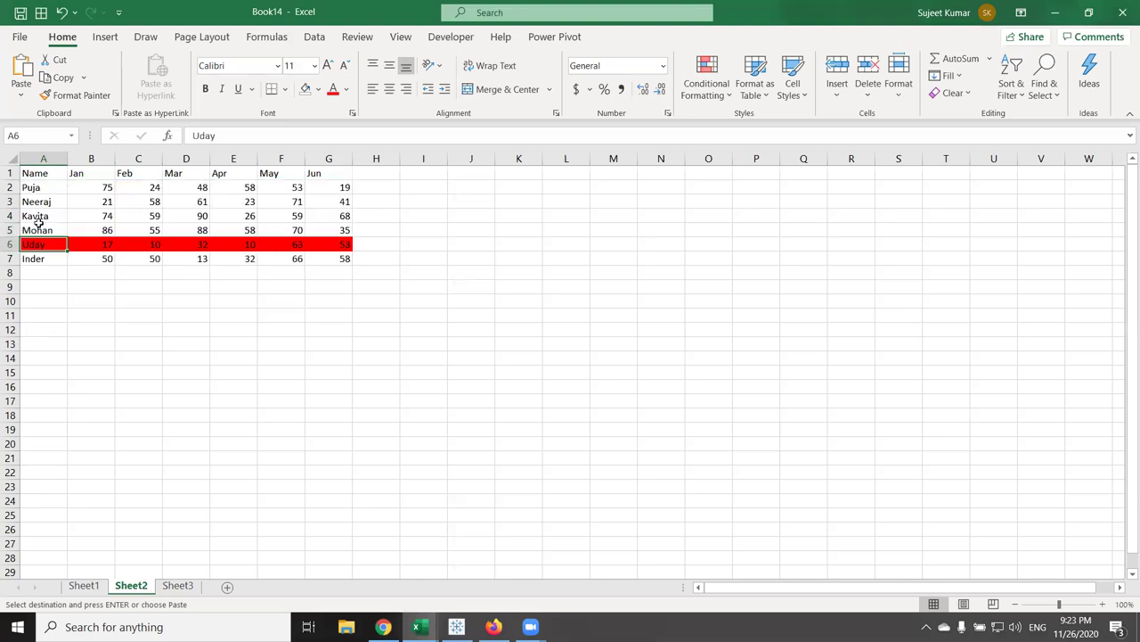
click(39, 228)
click(37, 214)
click(38, 204)
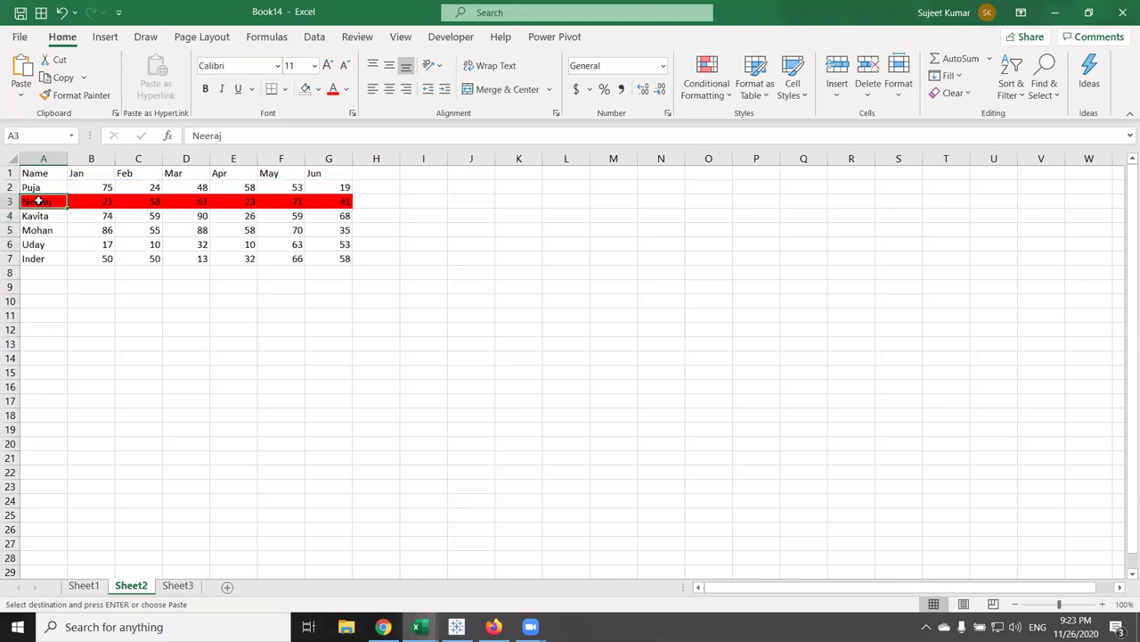
click(42, 188)
click(41, 203)
click(38, 215)
click(46, 245)
click(43, 258)
click(45, 244)
click(47, 229)
click(44, 217)
click(45, 200)
click(43, 188)
click(44, 216)
key(alt+F11)
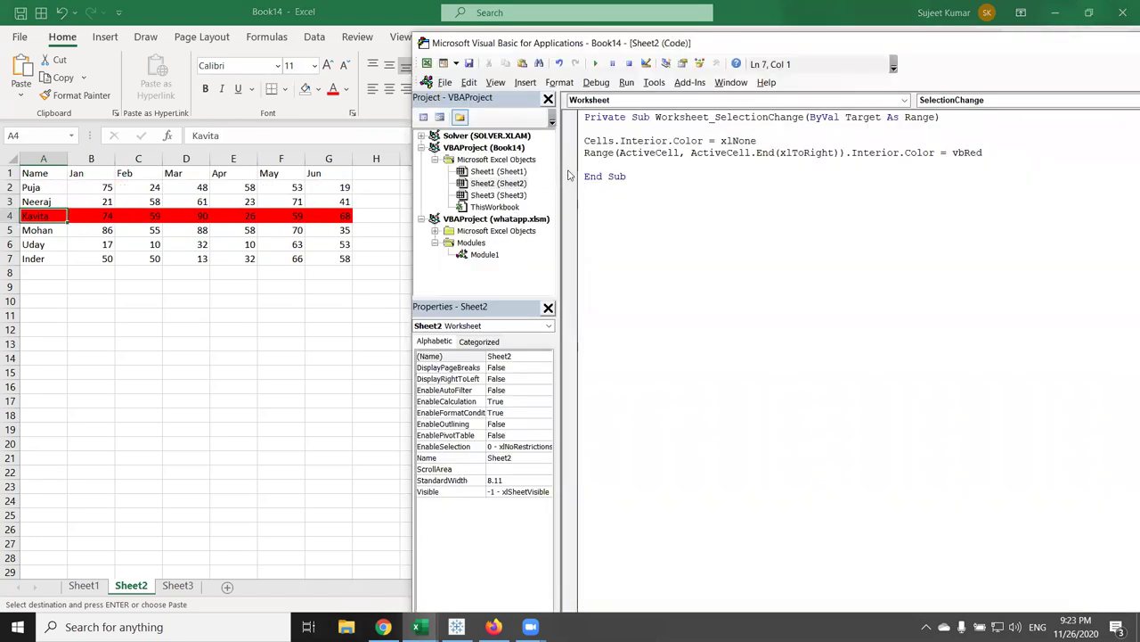
Step: Start an 'if' line, then dismiss the syntax error and reset the paused macro
key(Return)
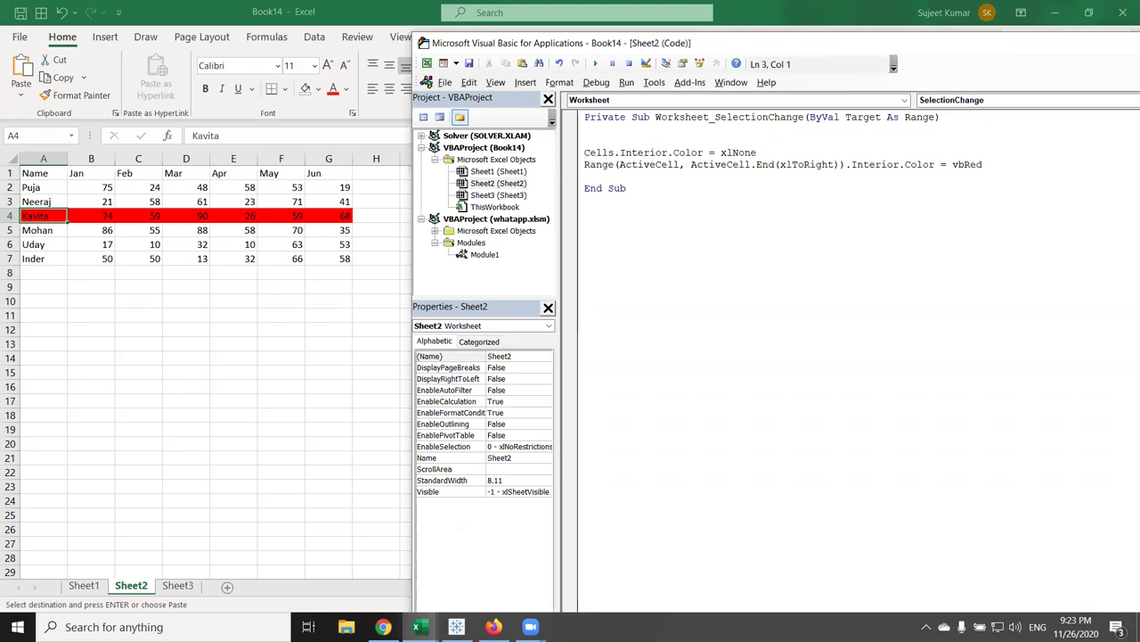
text(if)
click(153, 243)
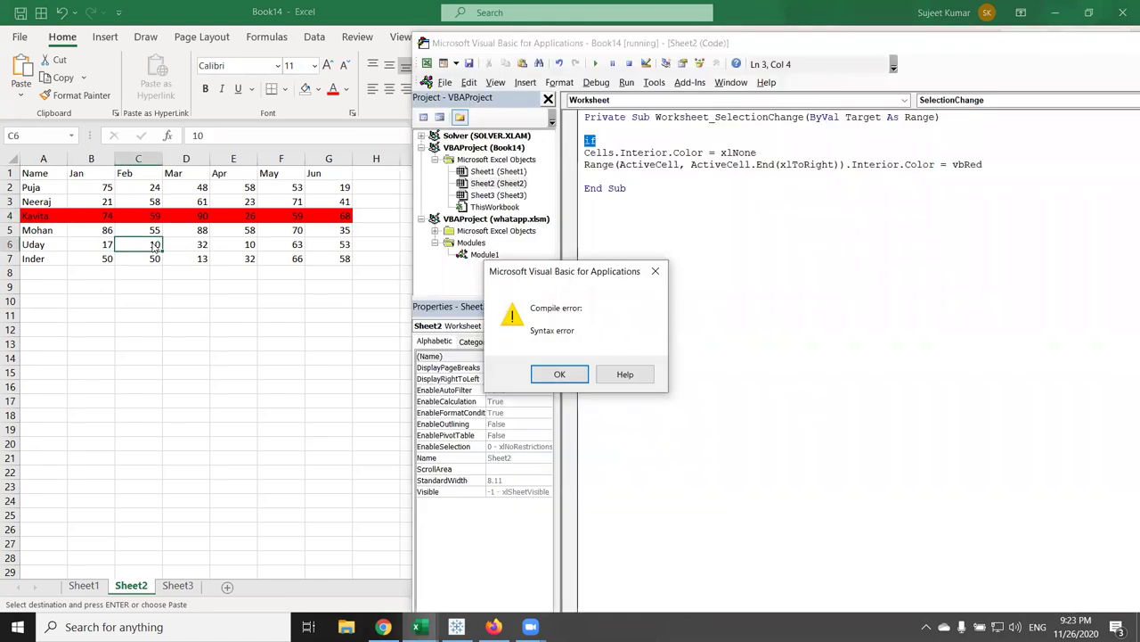
click(562, 374)
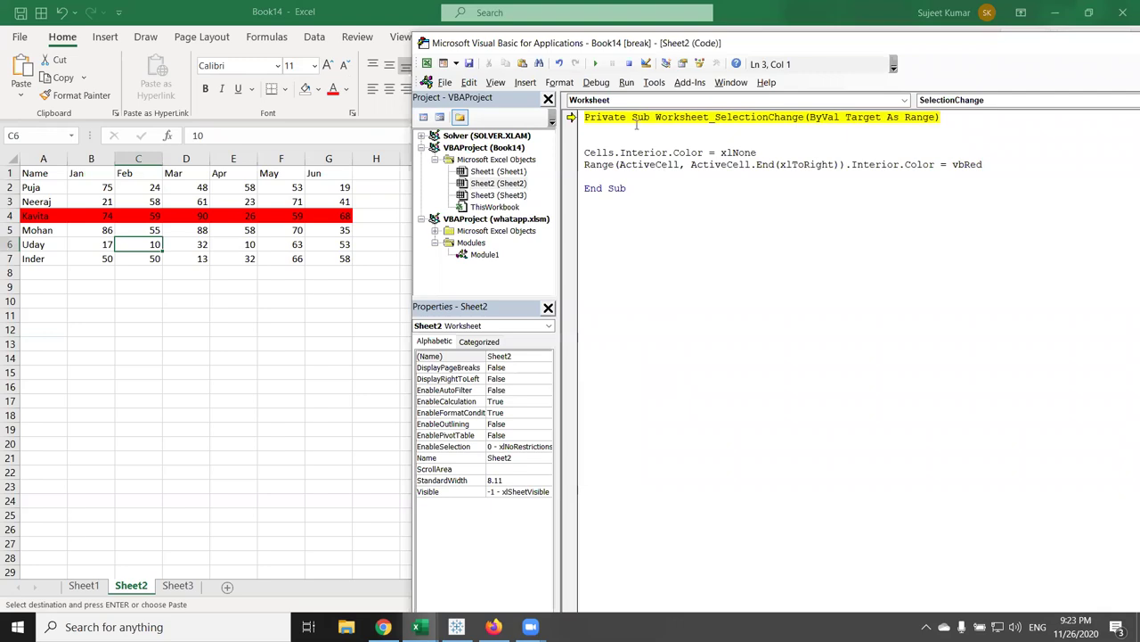
click(630, 64)
click(613, 153)
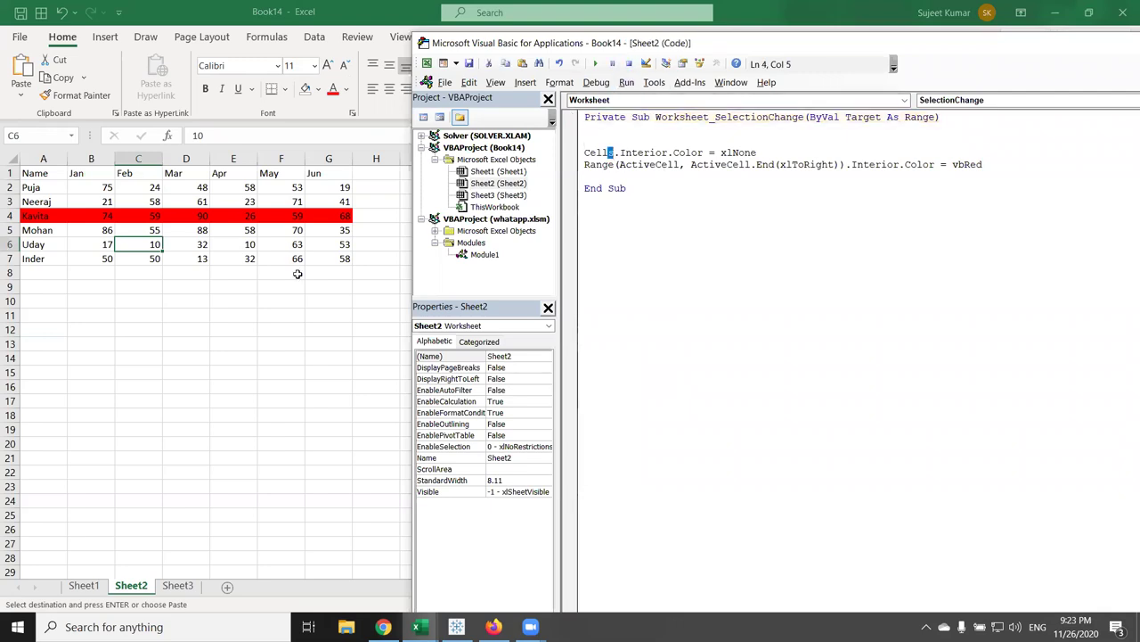
Step: Select F6 and E6 to see only E6:G6 turn red
click(276, 244)
click(217, 244)
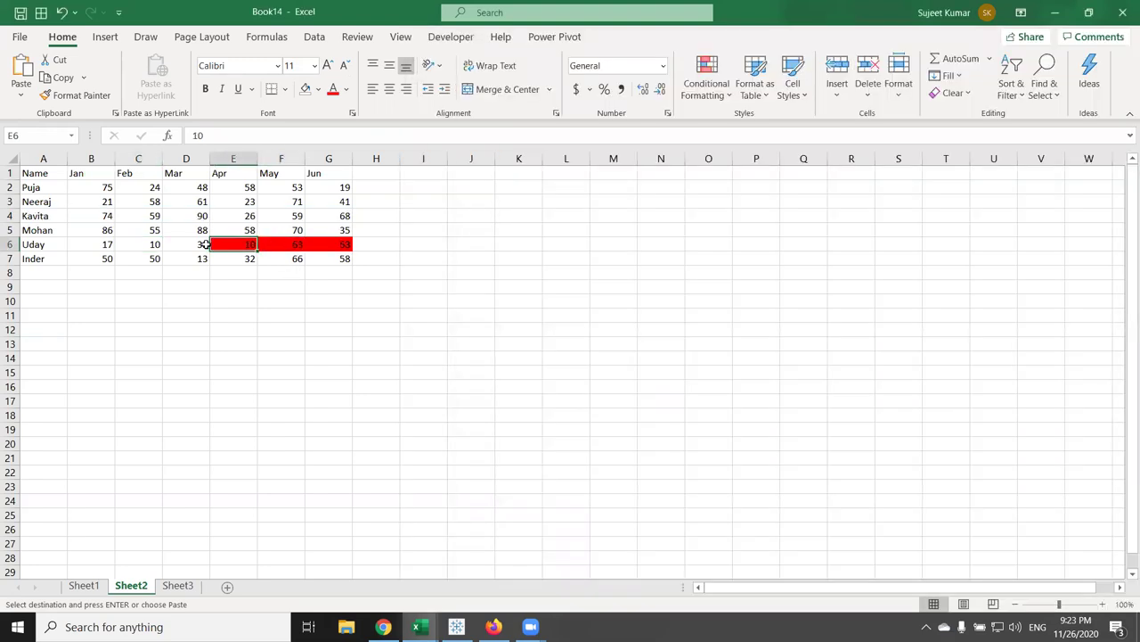
key(alt+F11)
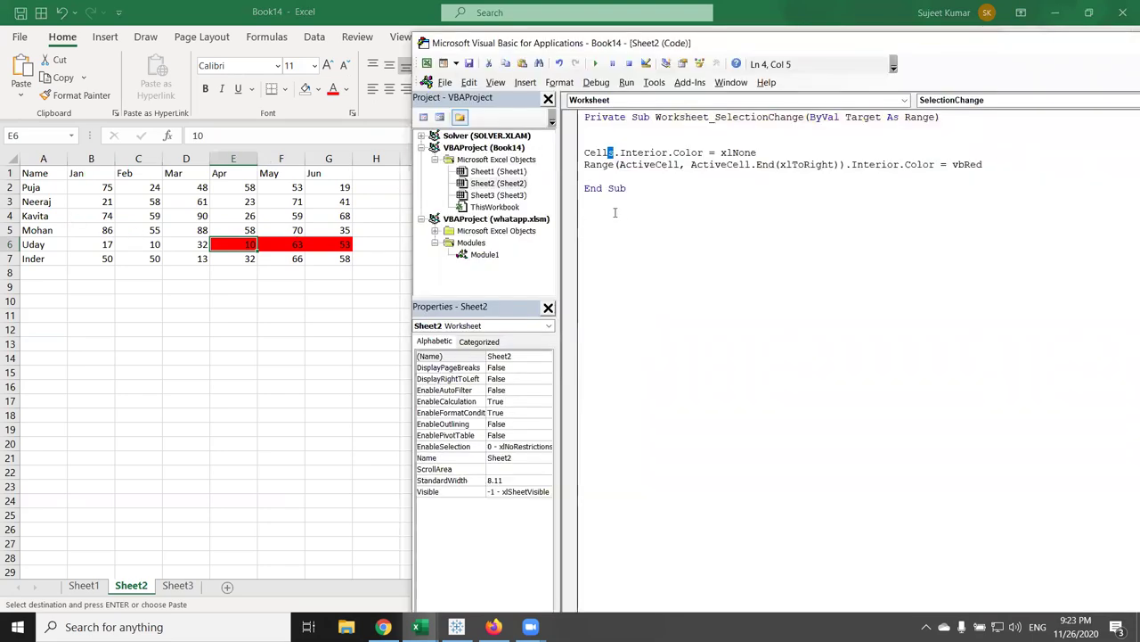
click(625, 165)
Step: Comment out the old xlToRight Range line and open a blank line above it
double_click(621, 166)
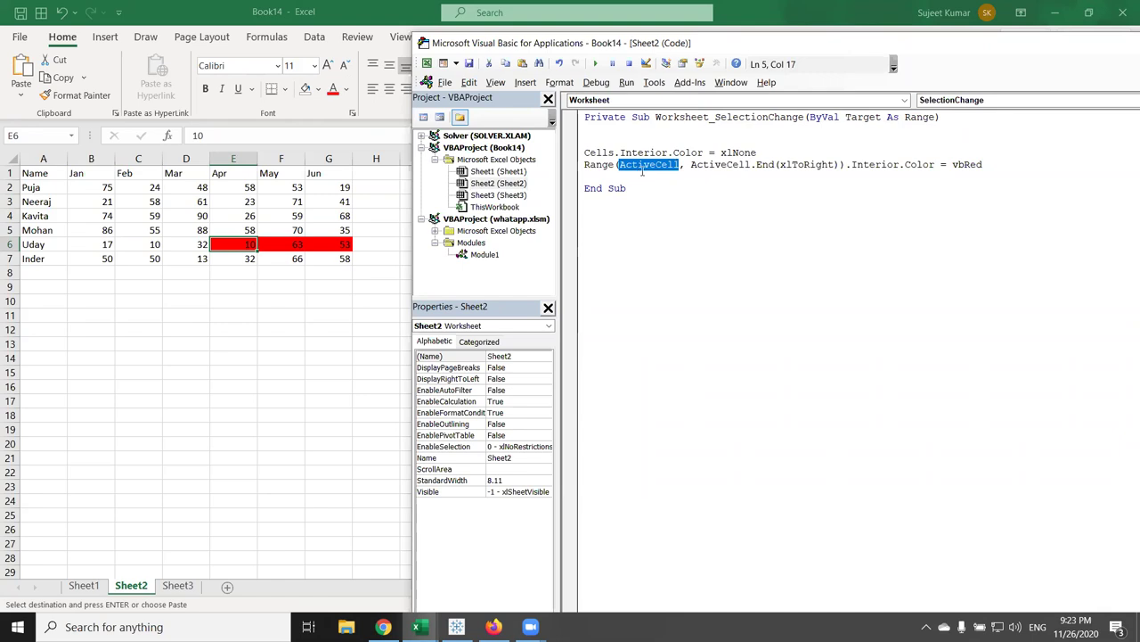
key(Left)
key(Left)
key(Left)
text(')
key(Return)
key(Return)
key(Up)
key(Up)
Step: Write Range(Cells(ActiveCell.Row,1),Cells(ActiveCell.Row,7)).Interior.Color = vbRed as the new highlight line
text(ange(cells()
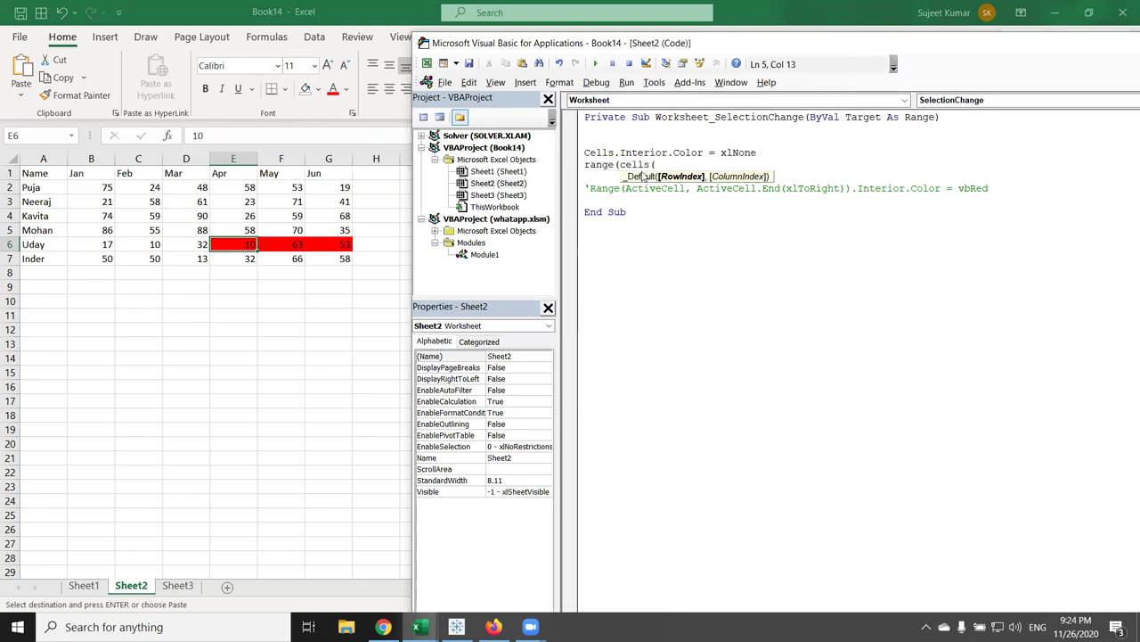
text(activece)
text(ll.row)
key(Tab)
text(,1))
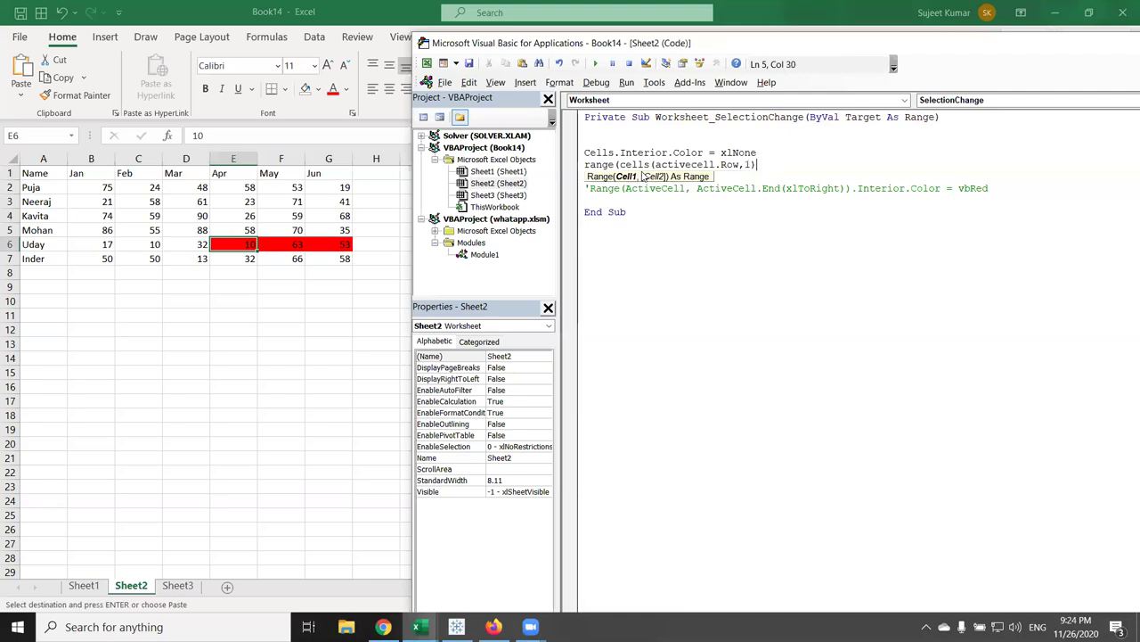
text(,)
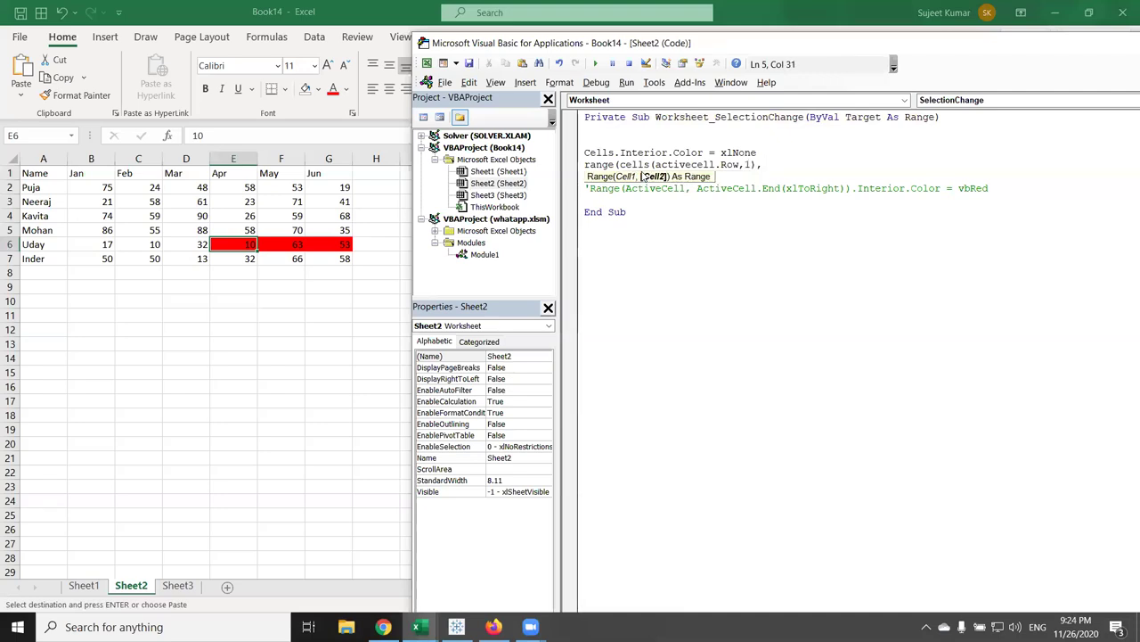
text(cells(activece)
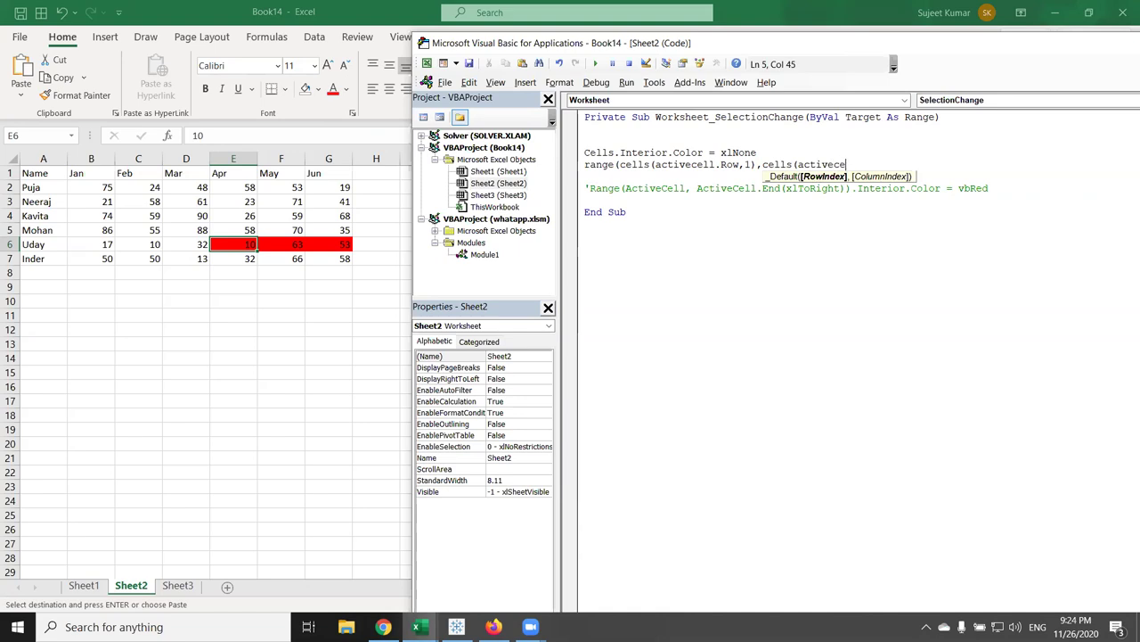
text(ll.w)
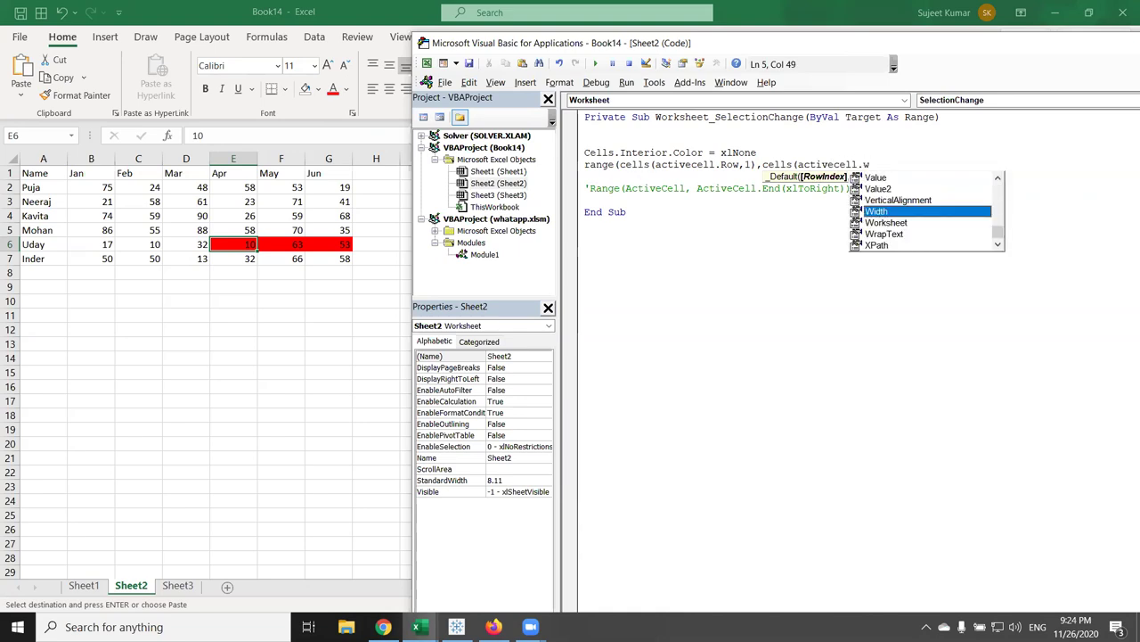
key(BackSpace)
text(row)
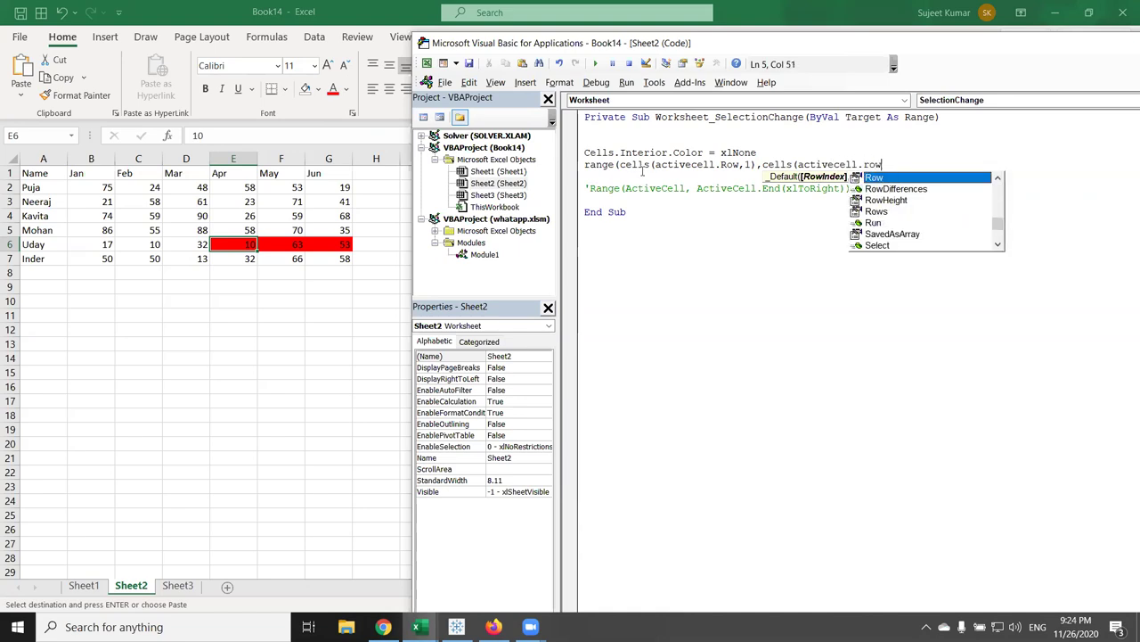
key(Escape)
text(,)
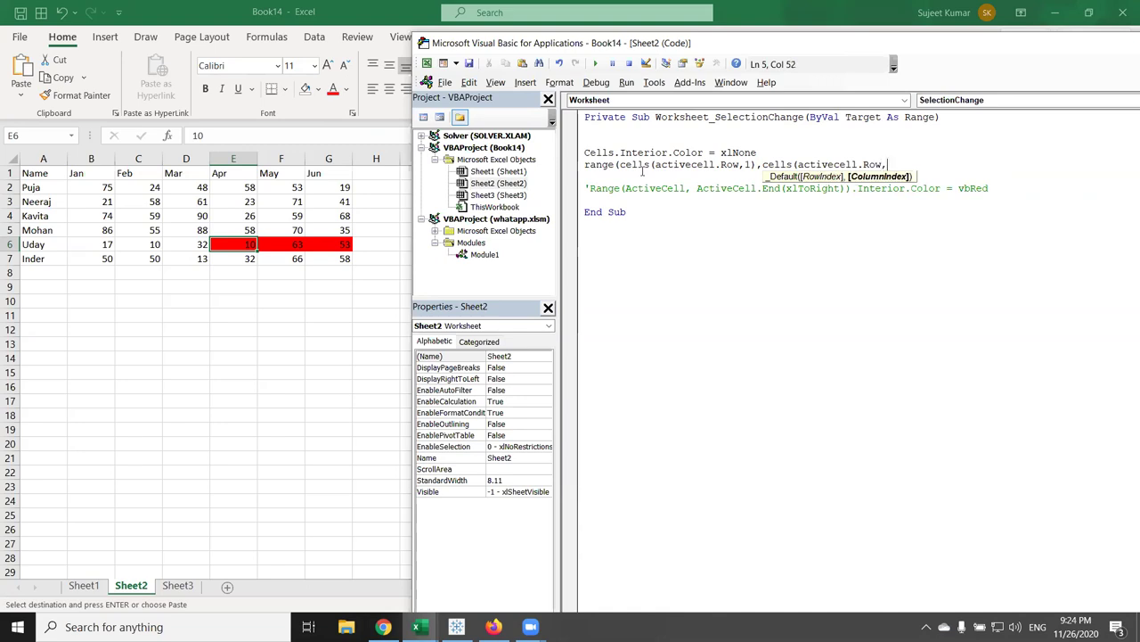
text(a)
text(c)
text(tive)
key(BackSpace)
key(BackSpace)
key(BackSpace)
key(BackSpace)
key(BackSpace)
key(BackSpace)
text(cells()
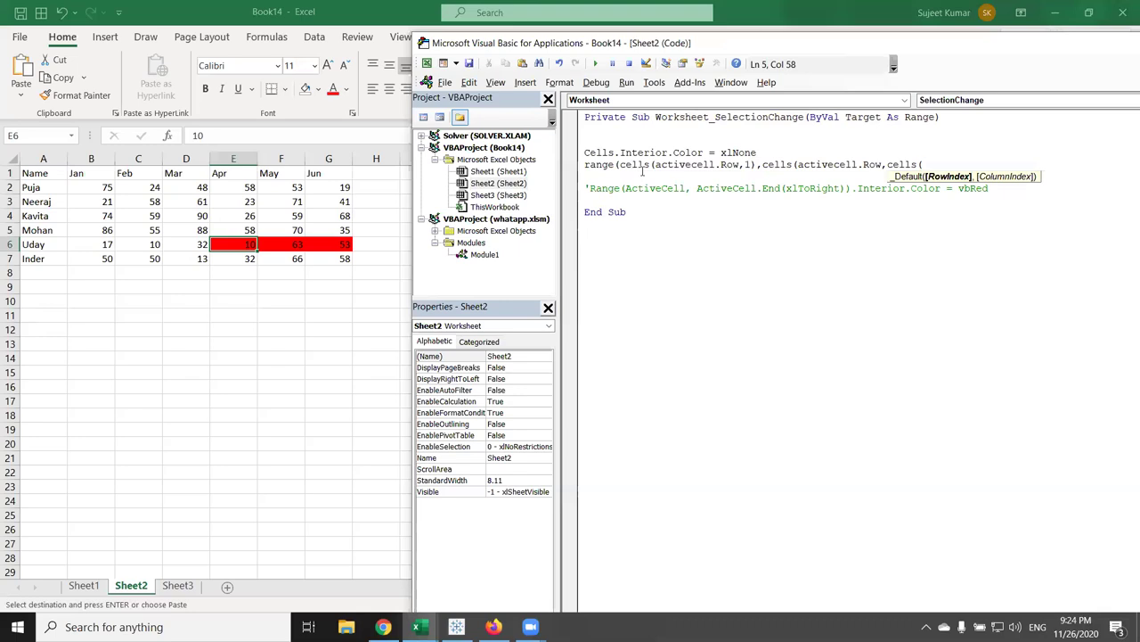
key(BackSpace)
key(BackSpace)
key(BackSpace)
key(BackSpace)
key(BackSpace)
key(BackSpace)
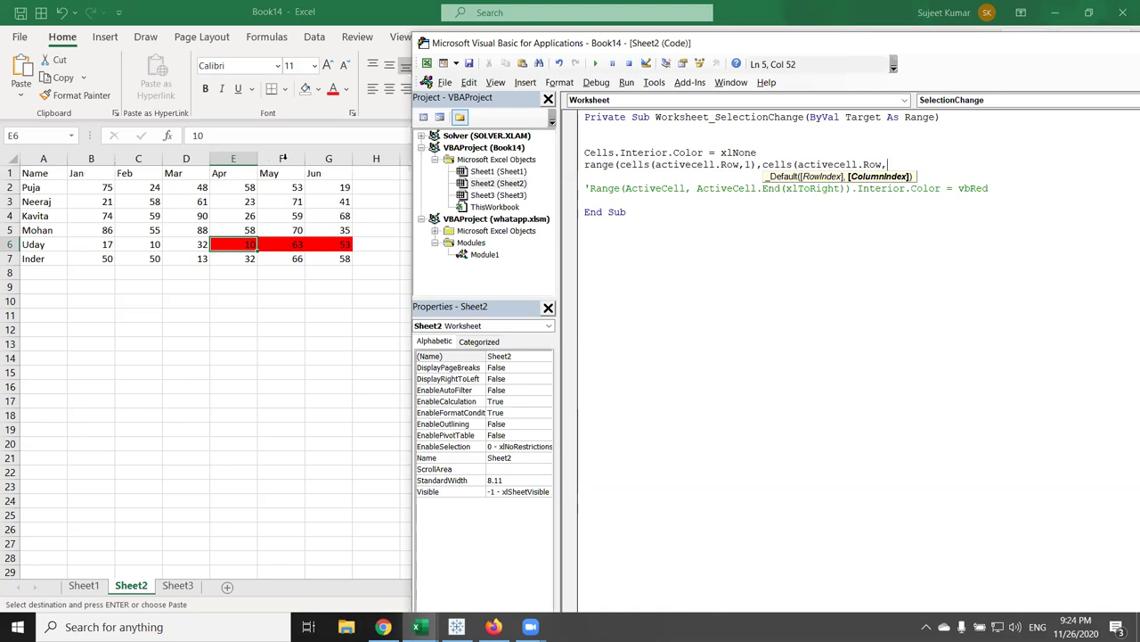
text(7)
text())
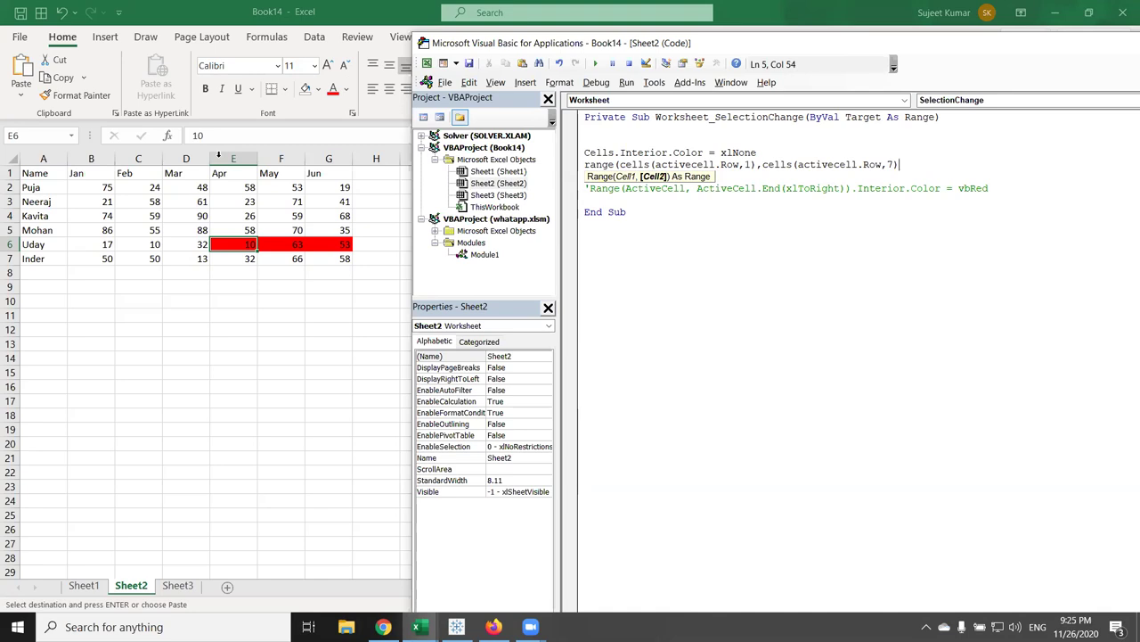
text().i)
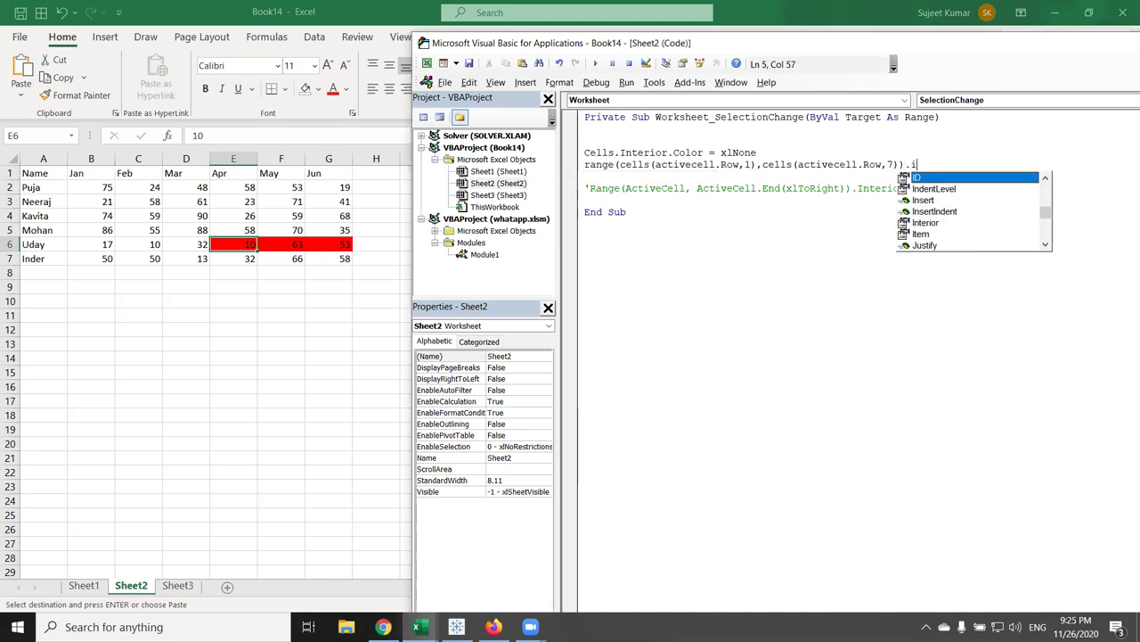
text(nter)
key(Tab)
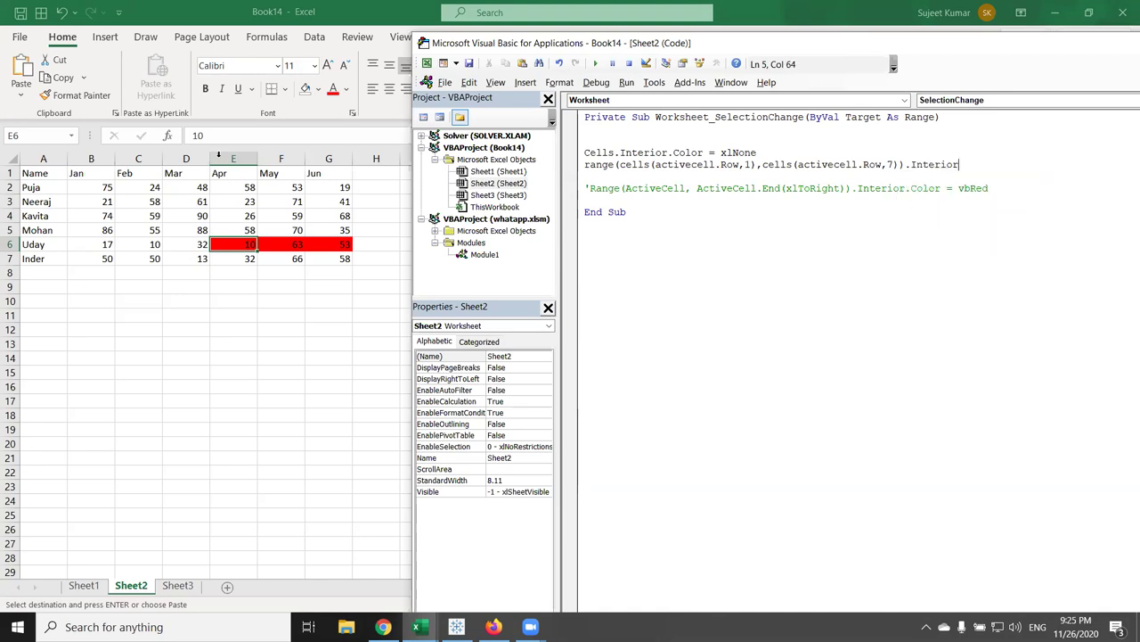
text(.co)
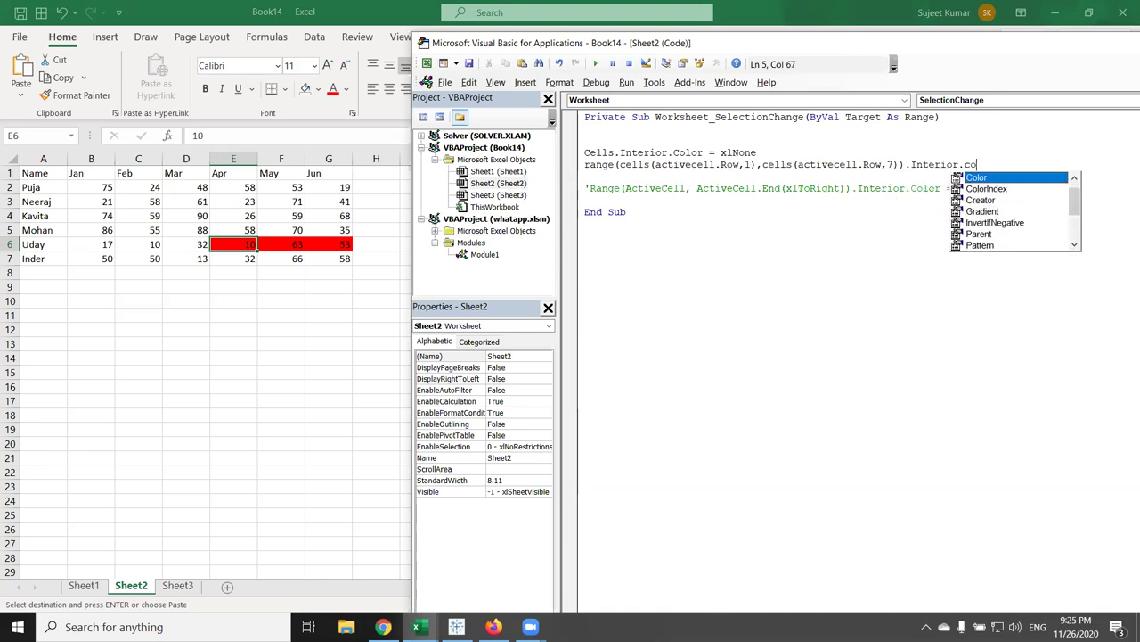
key(Tab)
text(vbred)
key(Down)
Step: Click B6, D4, E7, G3 and other cells to confirm each whole row turns red
click(99, 243)
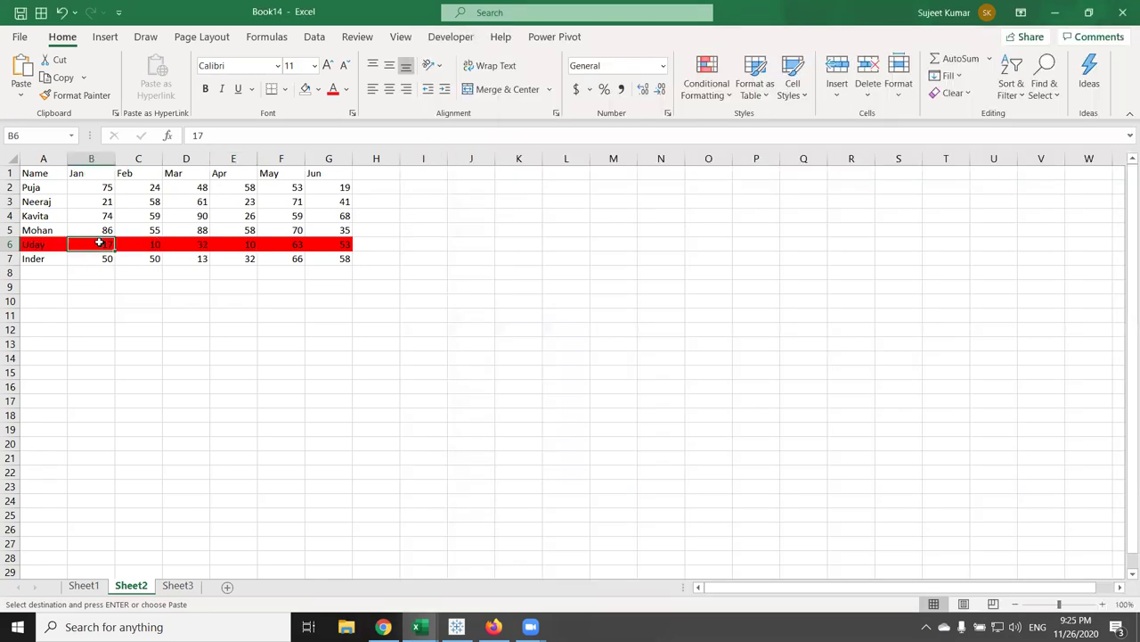
click(191, 216)
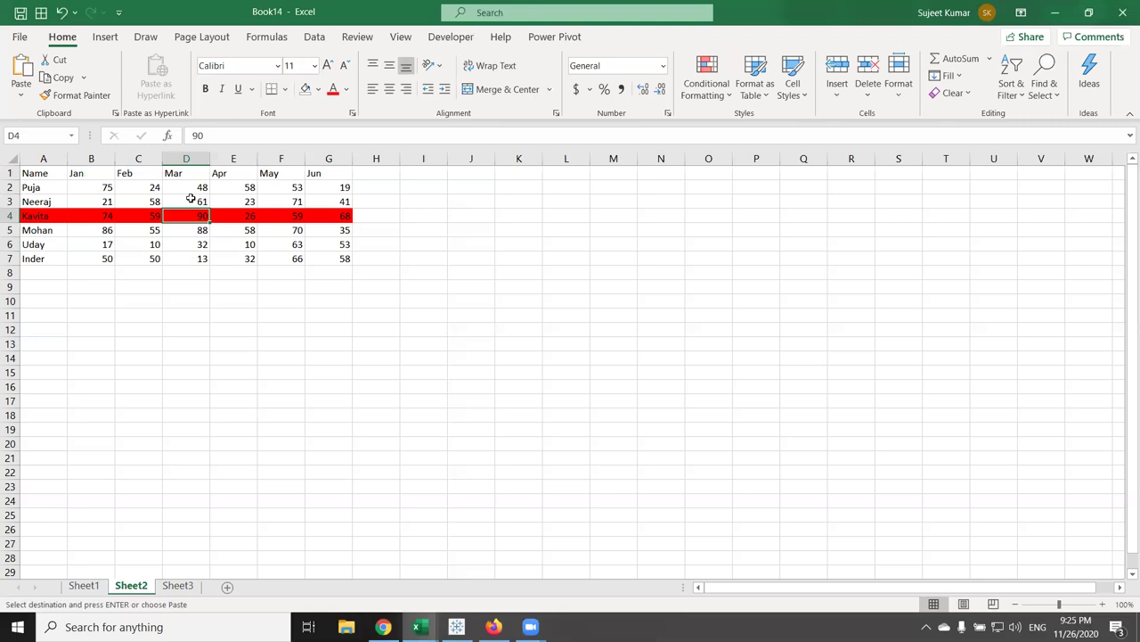
click(189, 202)
click(138, 230)
click(237, 256)
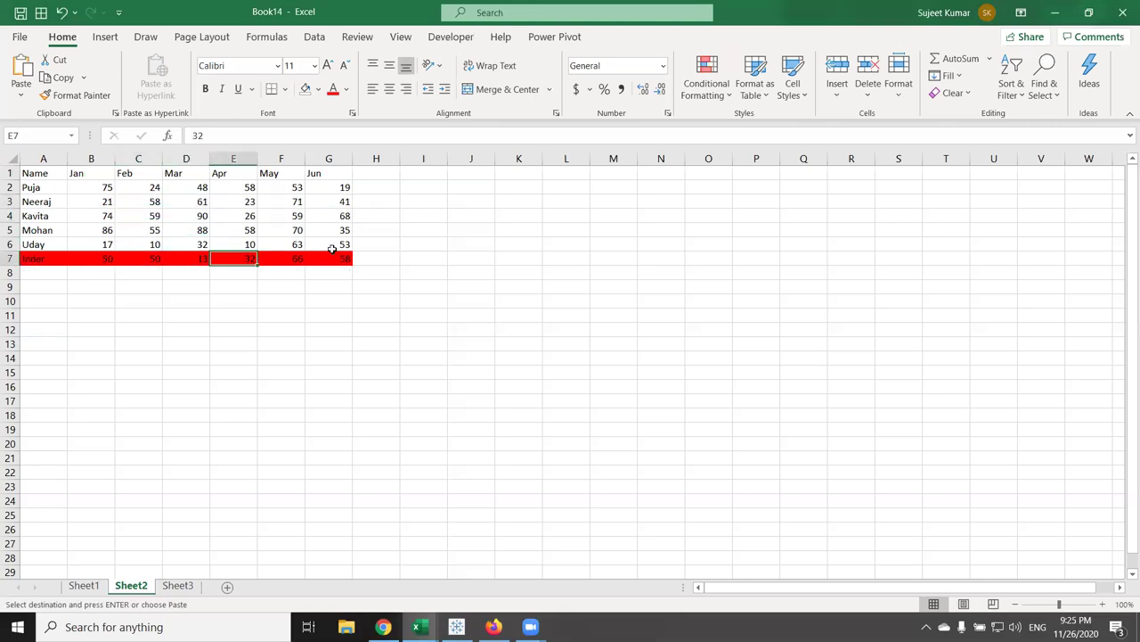
click(327, 243)
click(319, 206)
key(alt+F11)
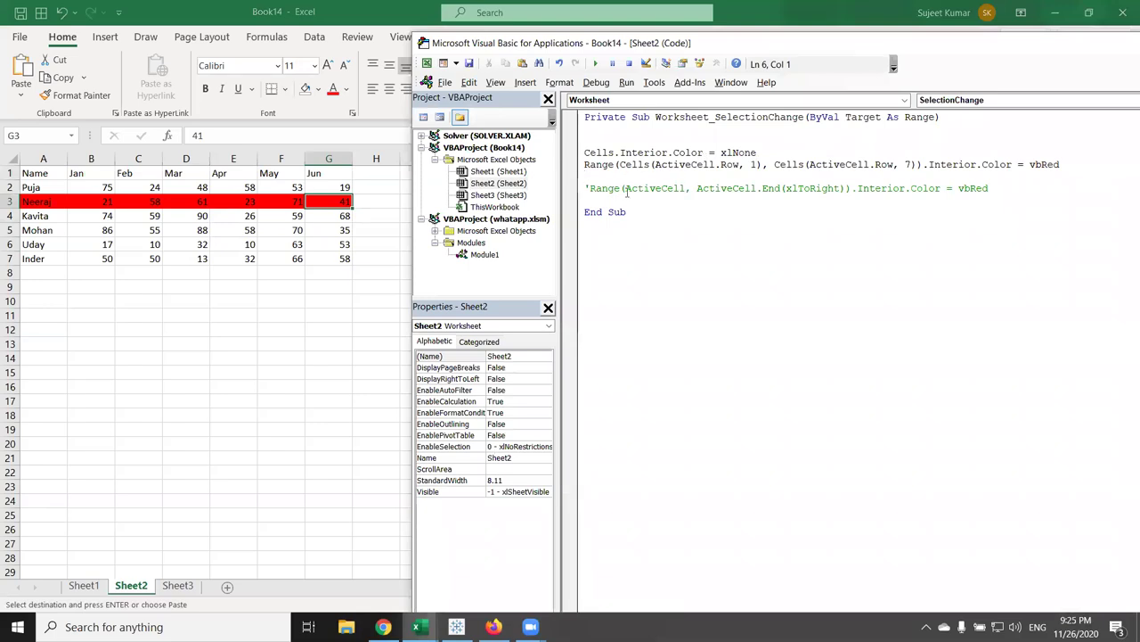
Step: Select the Cells(ActiveCell.Row, …) references in the Range line
double_click(646, 189)
drag(620, 165, 764, 165)
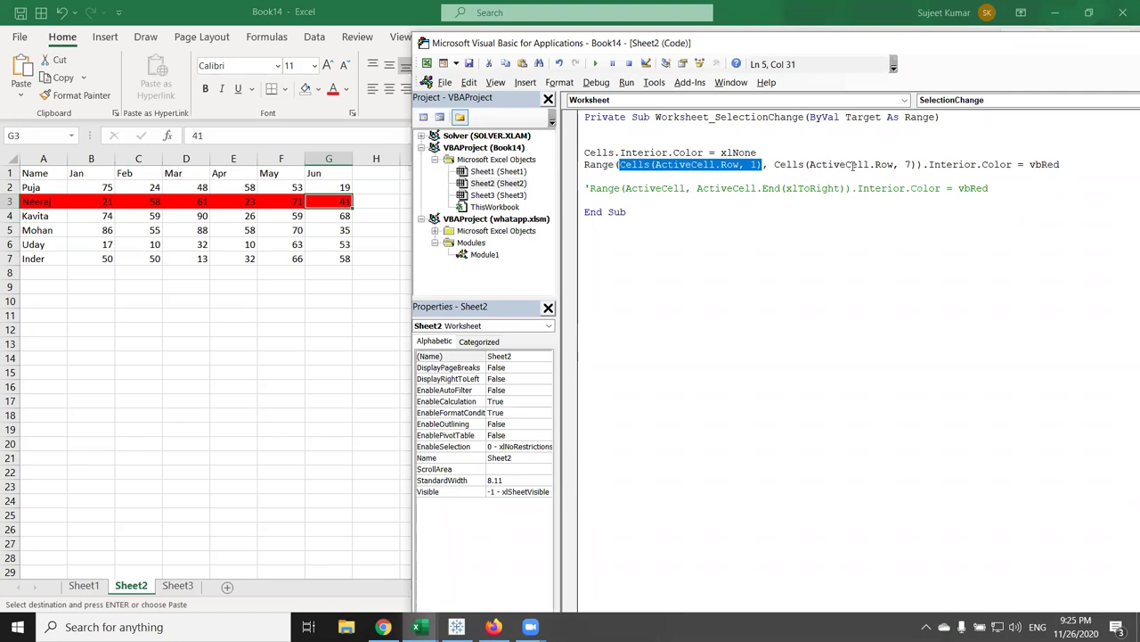
double_click(852, 166)
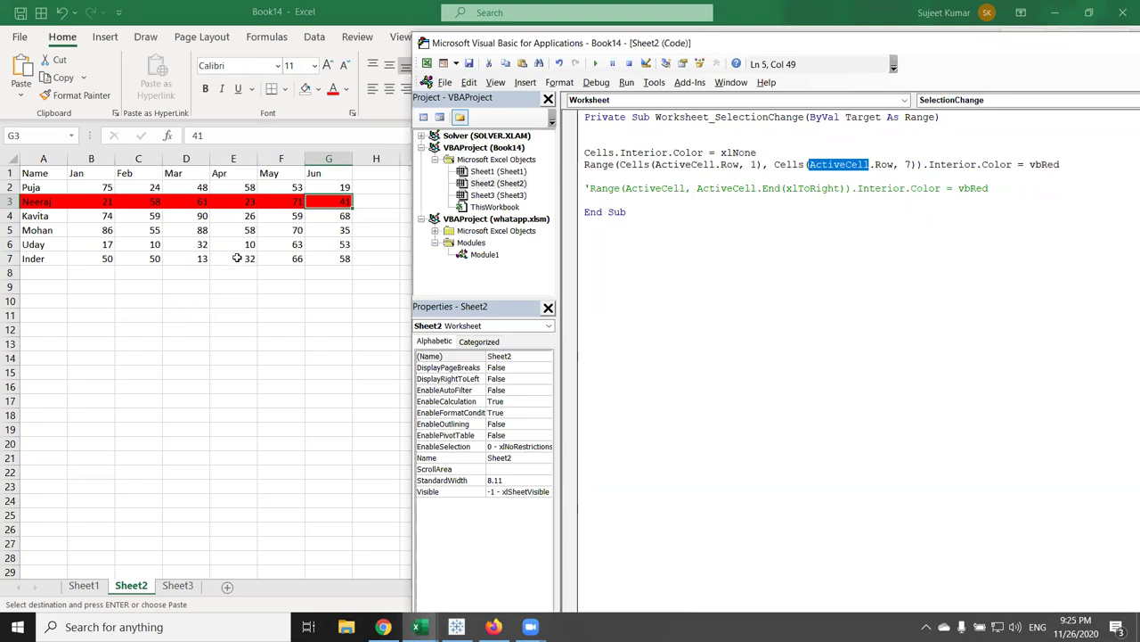
click(581, 139)
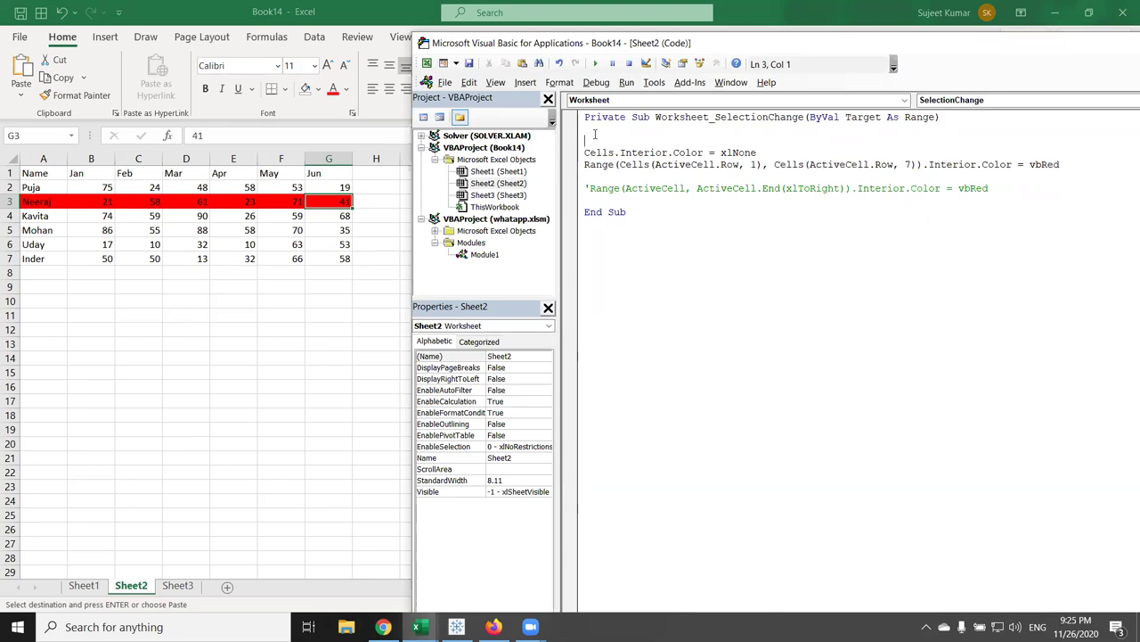
key(Return)
key(Up)
text(cells)
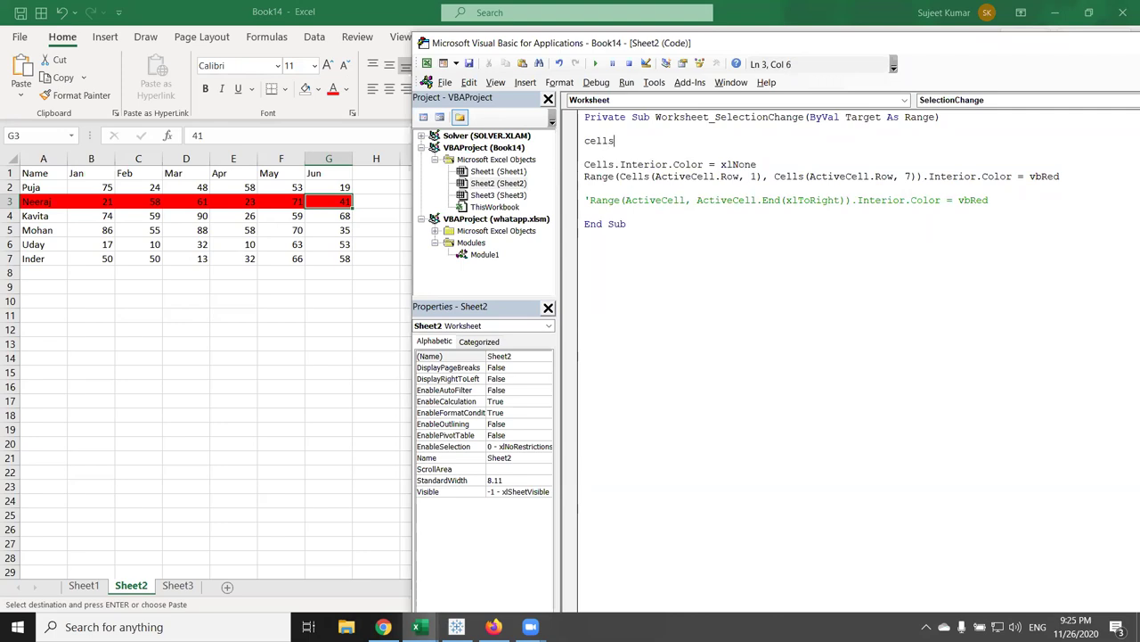
text((1,1)
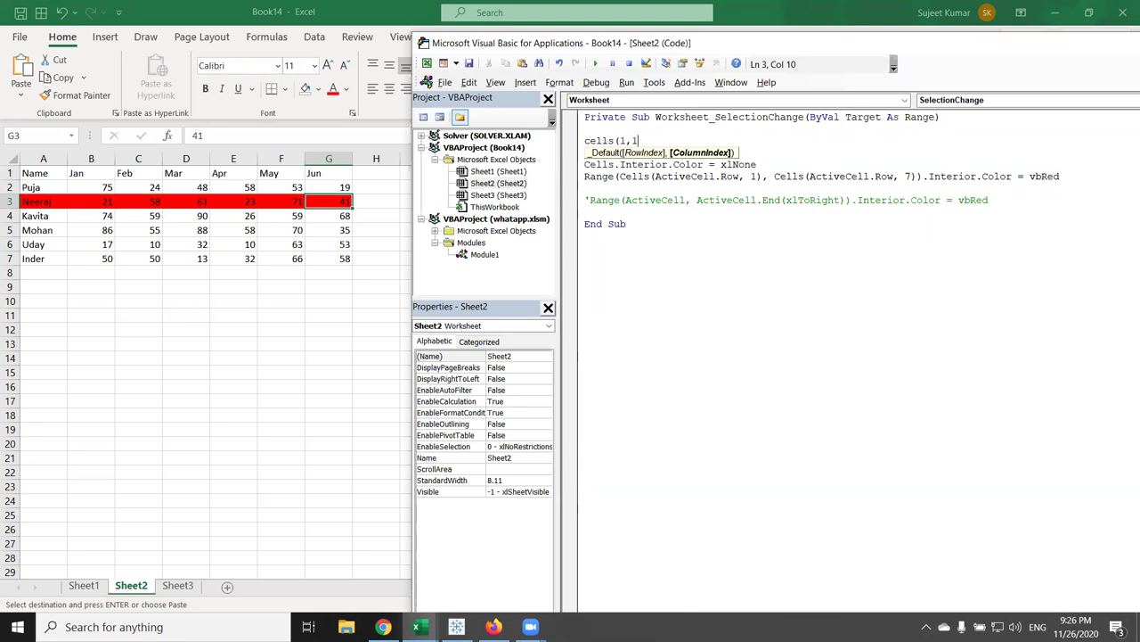
key(BackSpace)
key(BackSpace)
key(BackSpace)
key(BackSpace)
key(BackSpace)
key(BackSpace)
key(BackSpace)
click(587, 236)
click(171, 234)
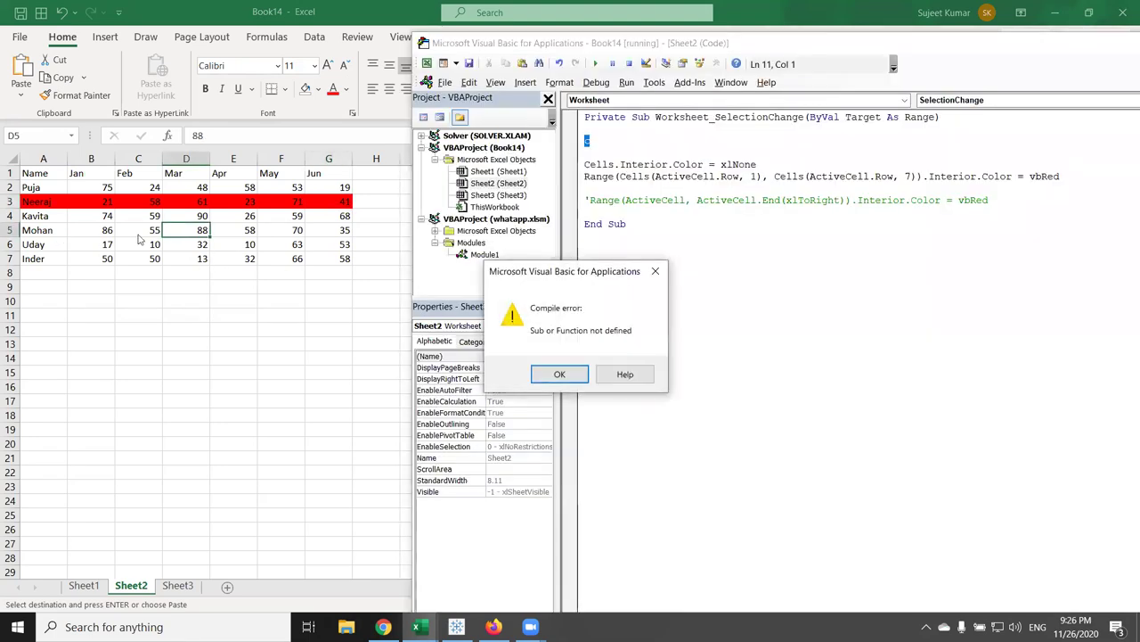
key(Return)
key(BackSpace)
click(622, 223)
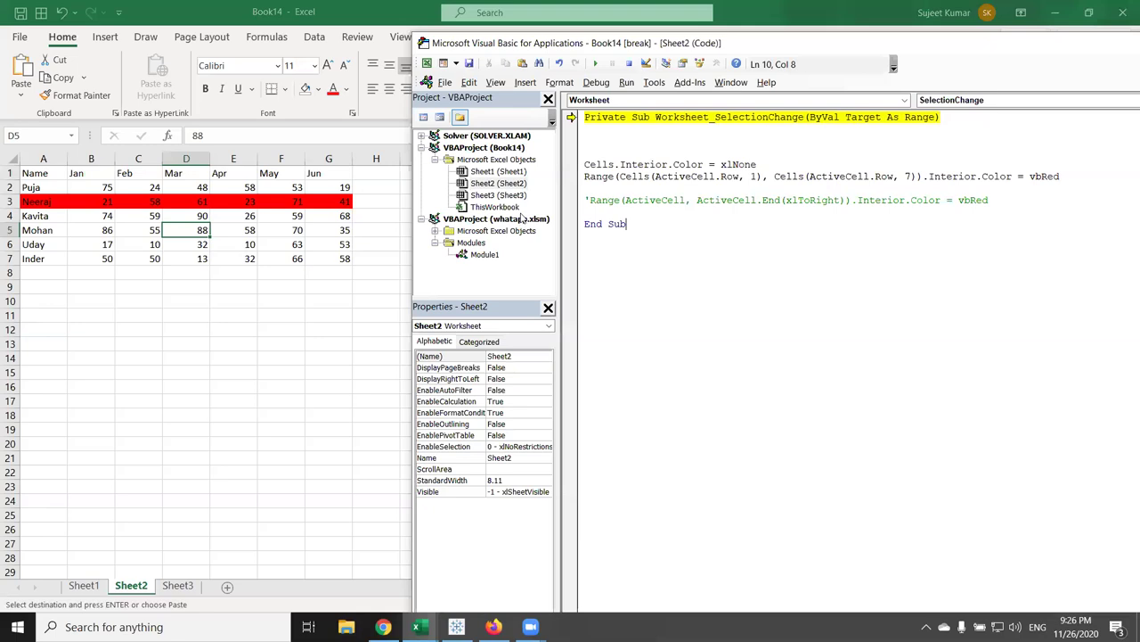
click(629, 64)
click(620, 136)
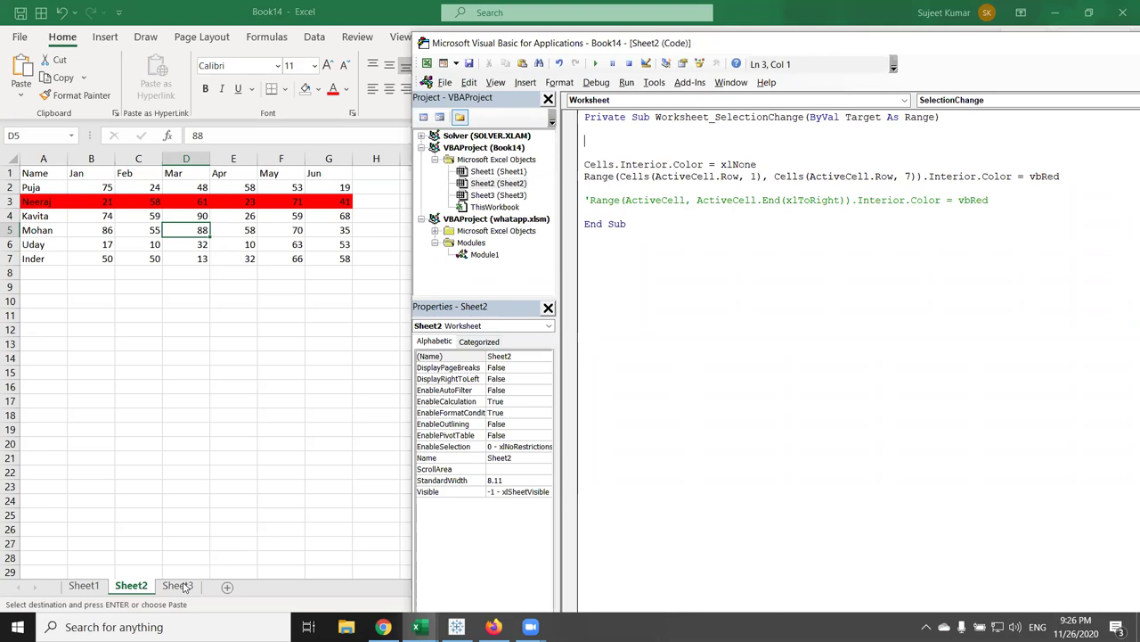
Step: Enter headers Name, Date and Time in A1:C1 of Sheet3
click(184, 587)
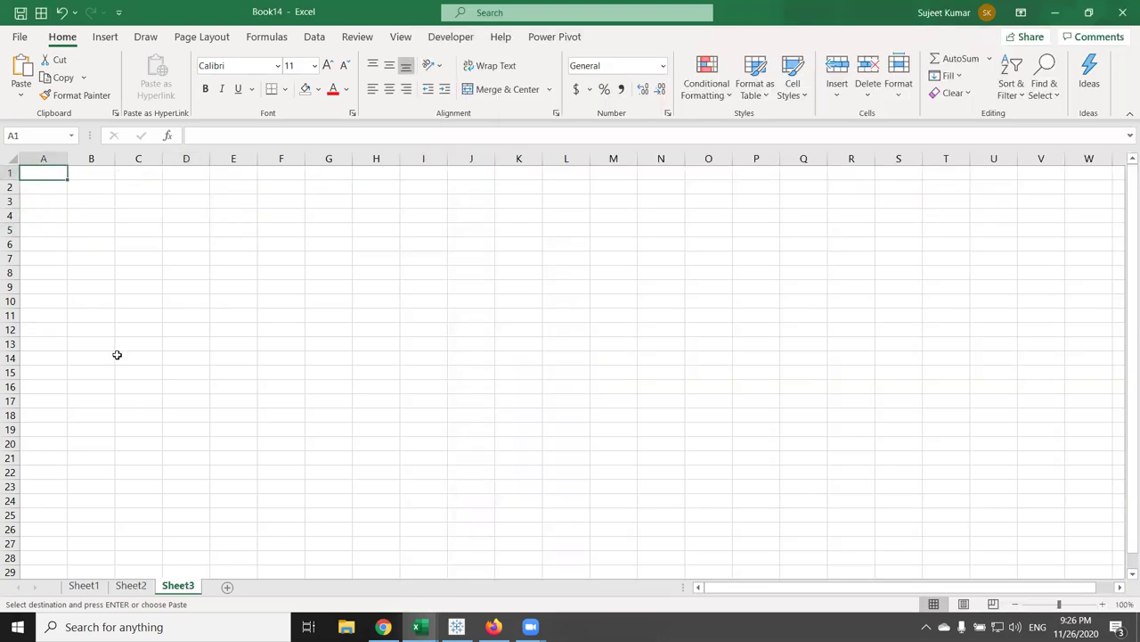
text(Name)
key(Tab)
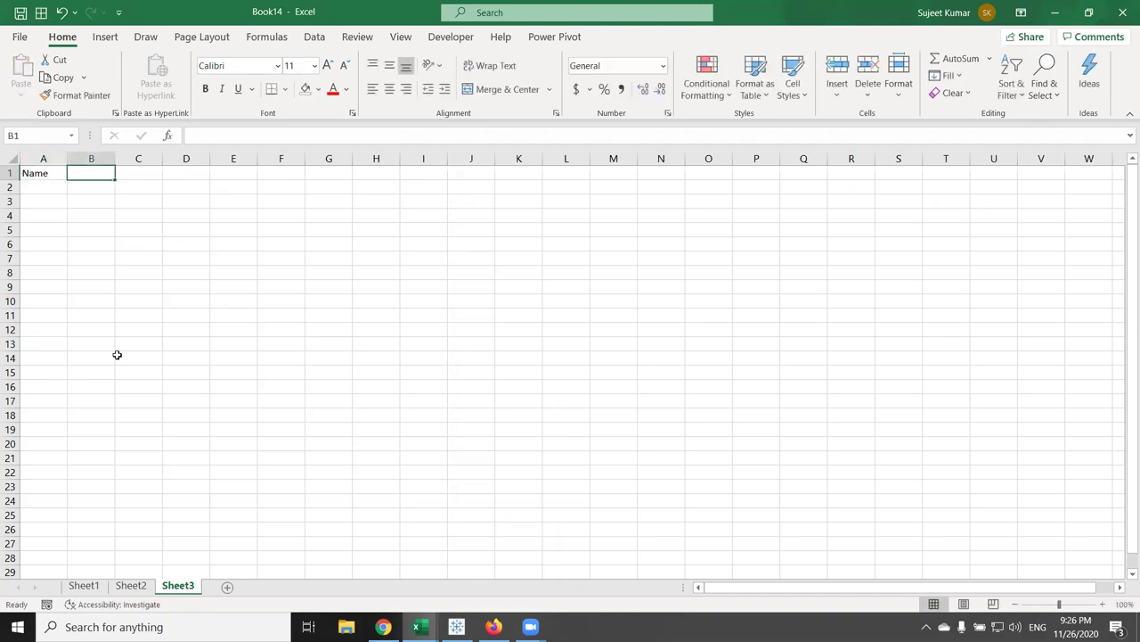
text(Ro)
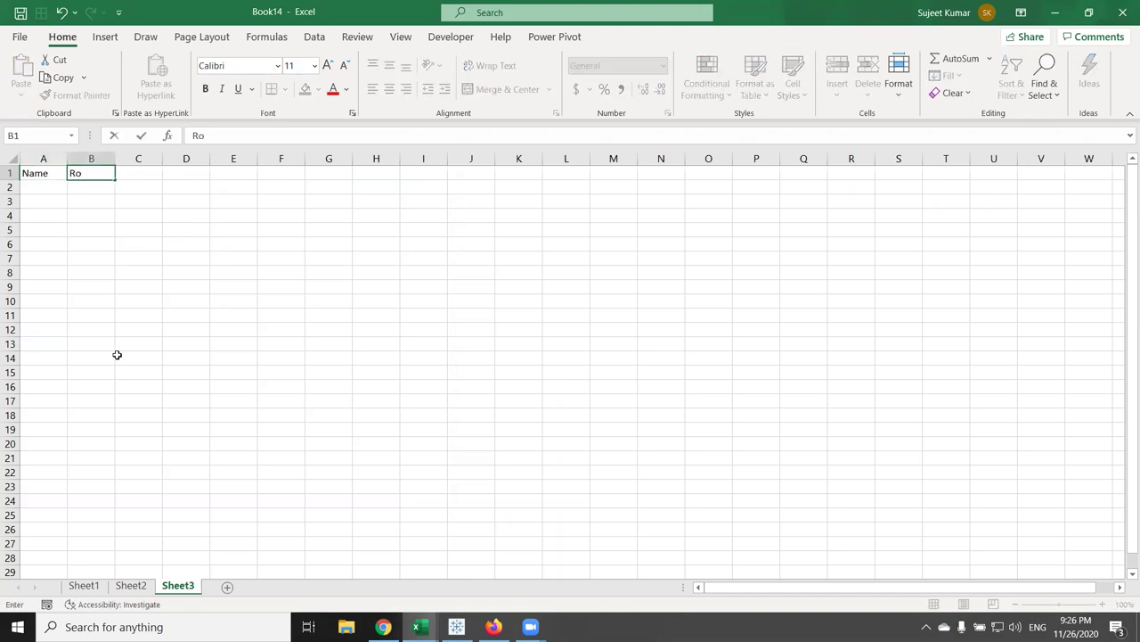
key(BackSpace)
text(Date)
key(Tab)
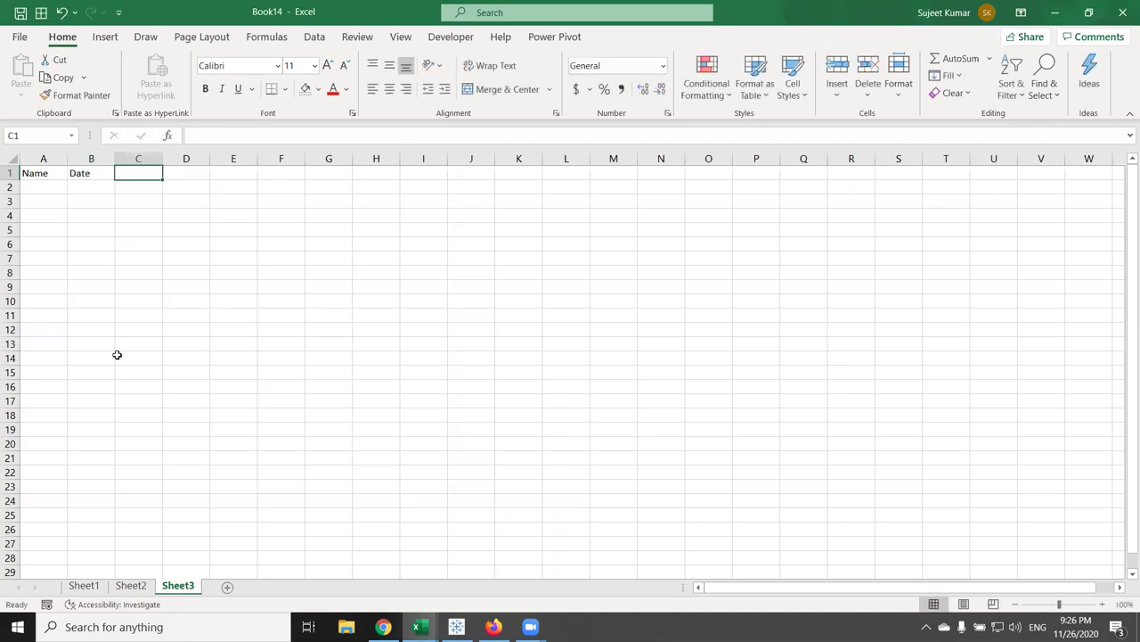
text(Time)
key(Return)
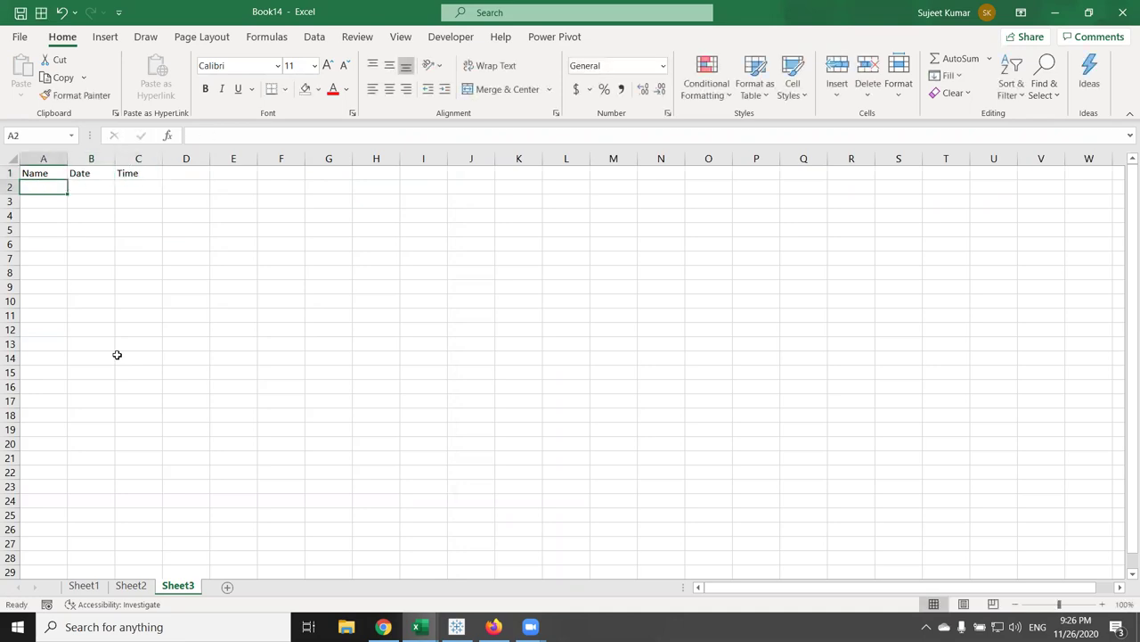
Step: Type a test name 'Pujaa' in A2, delete it, and return to the macro editor
text(Pujaa)
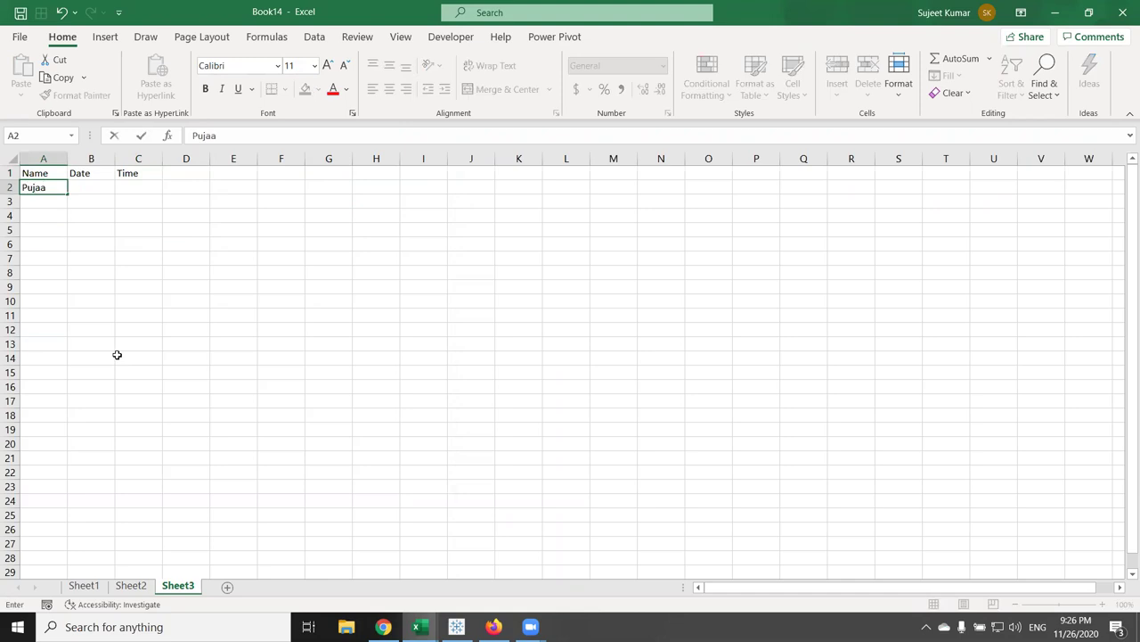
key(Return)
key(Up)
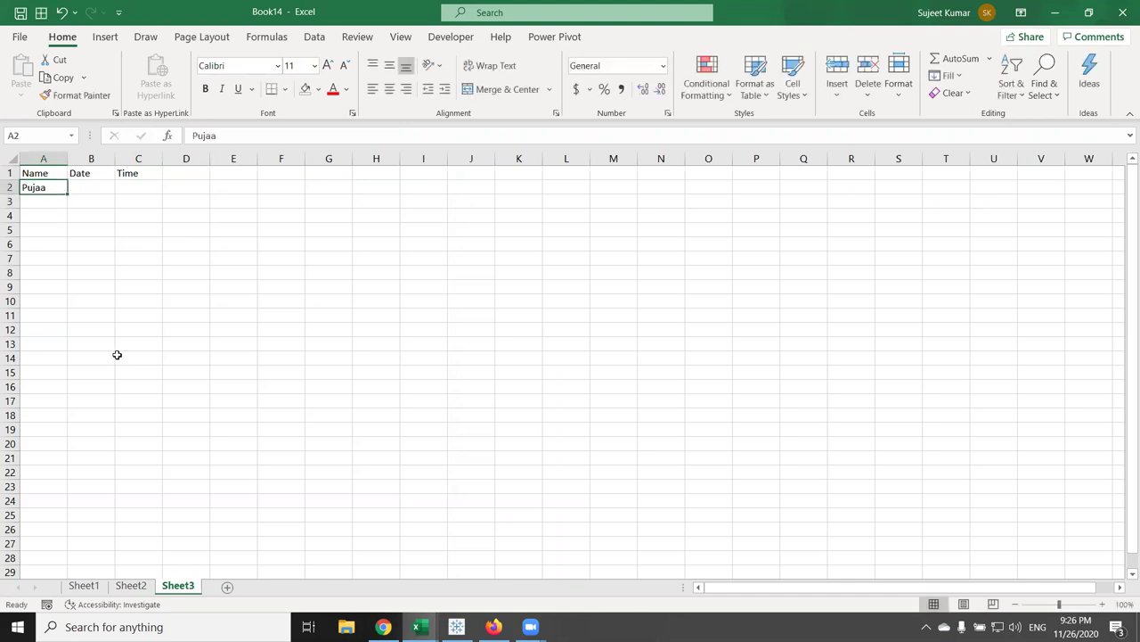
key(Right)
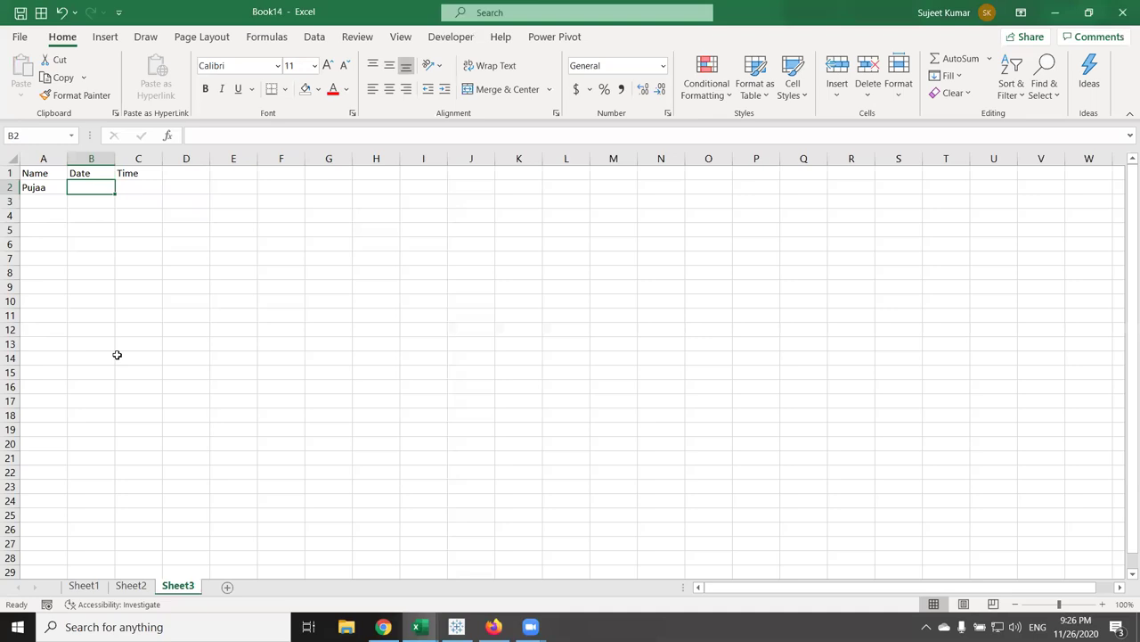
key(Right)
key(Left)
key(Left)
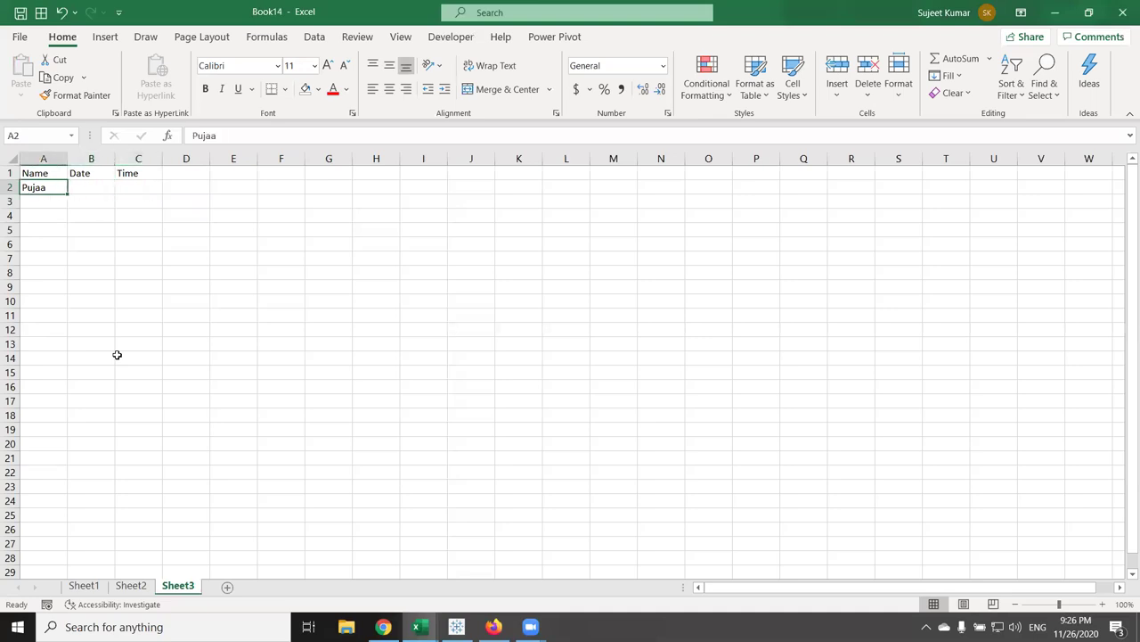
key(Delete)
key(alt+F11)
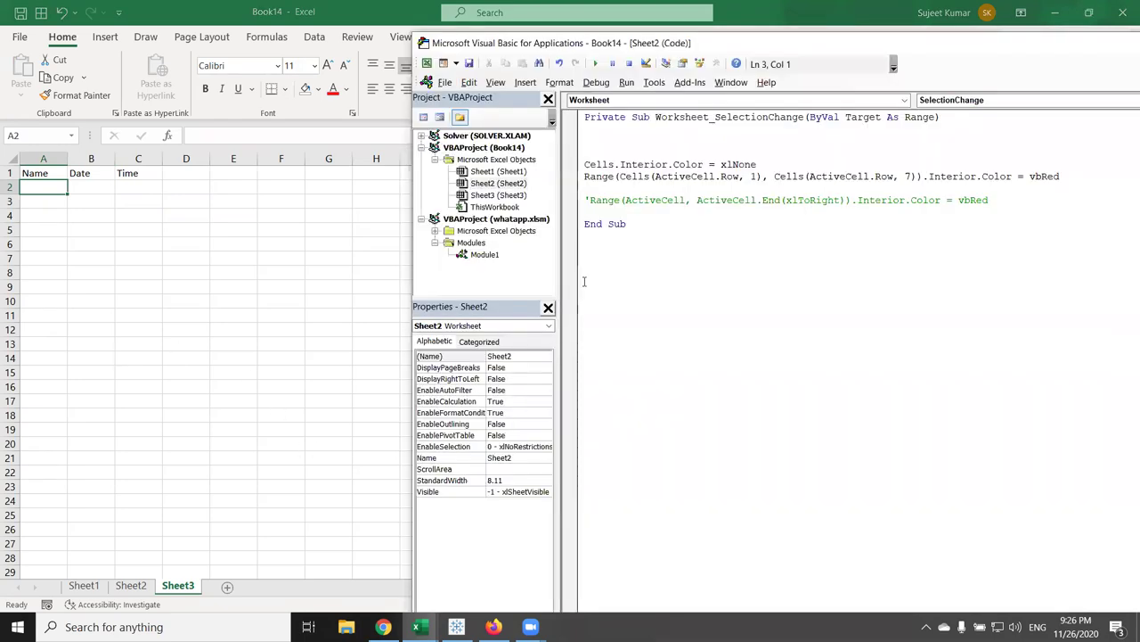
Step: In Sheet3's code module, add a Worksheet_Change procedure and delete the SelectionChange stub
double_click(508, 195)
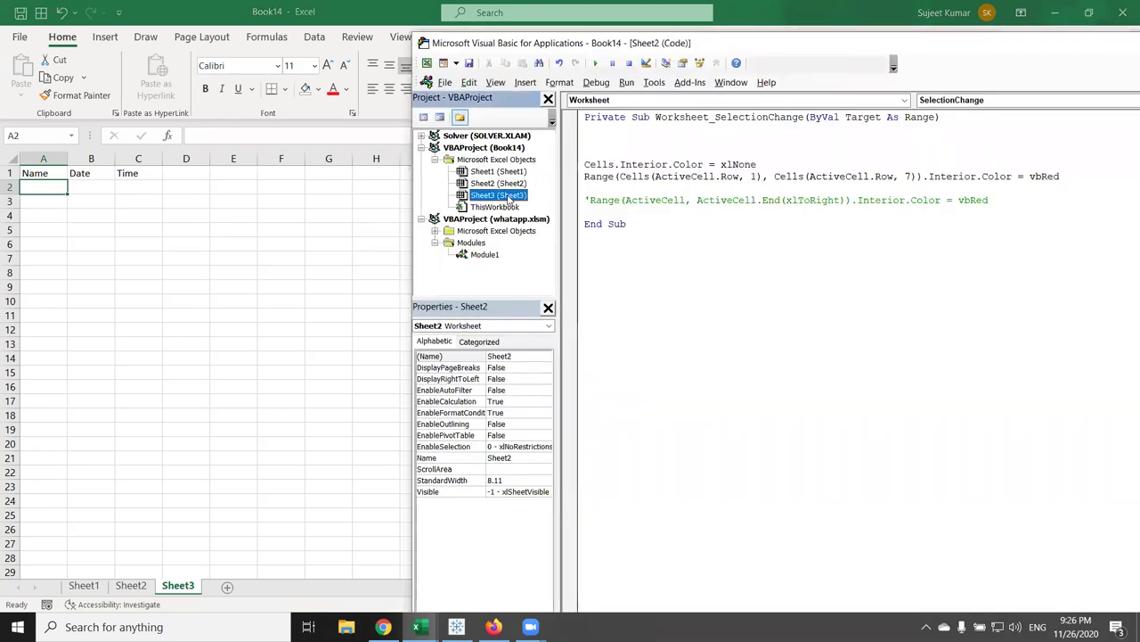
click(595, 101)
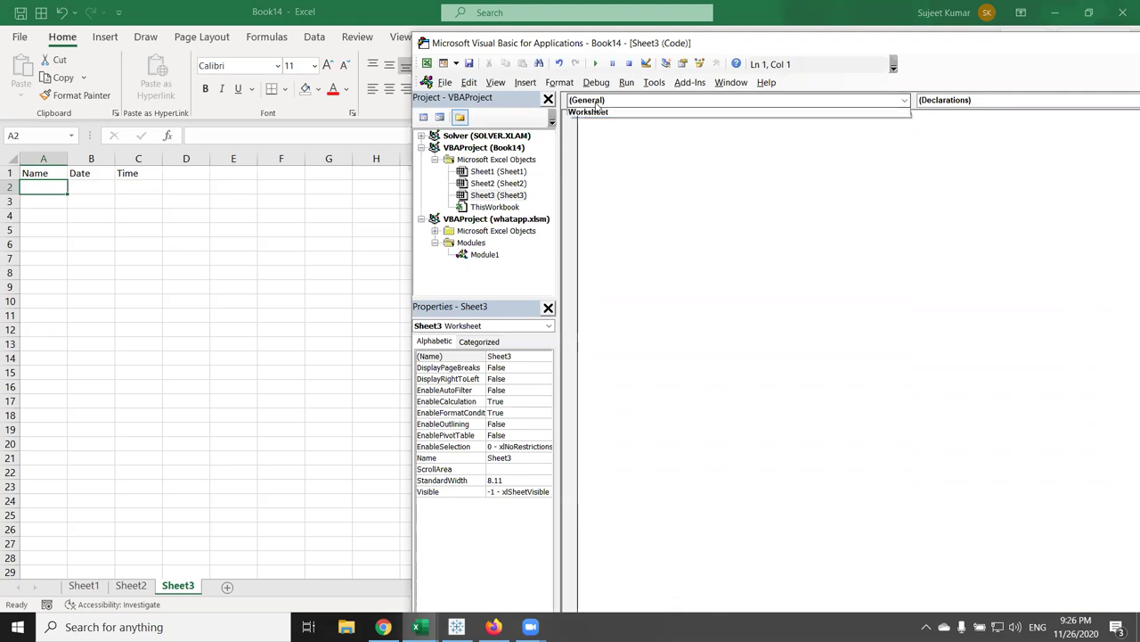
click(599, 122)
click(948, 99)
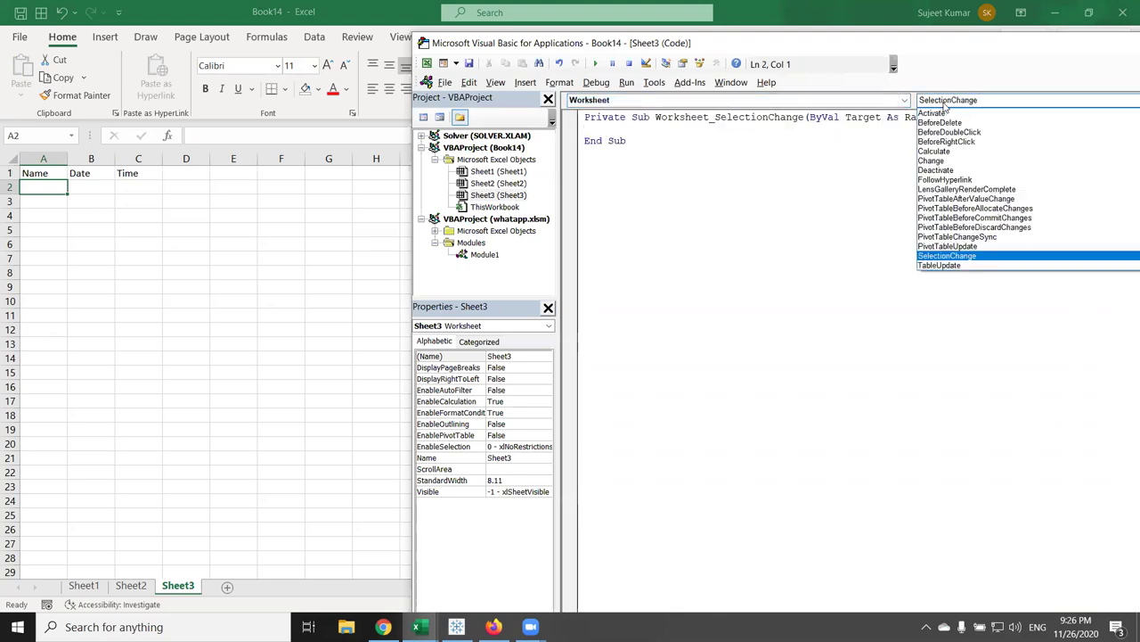
click(964, 161)
drag(632, 188, 581, 164)
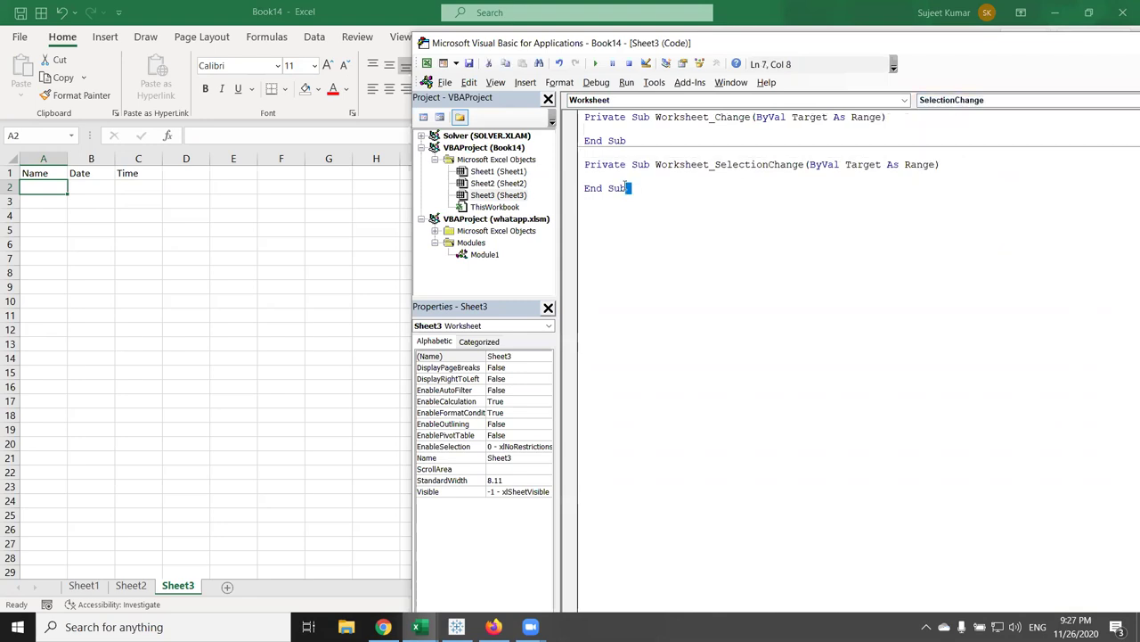
key(Delete)
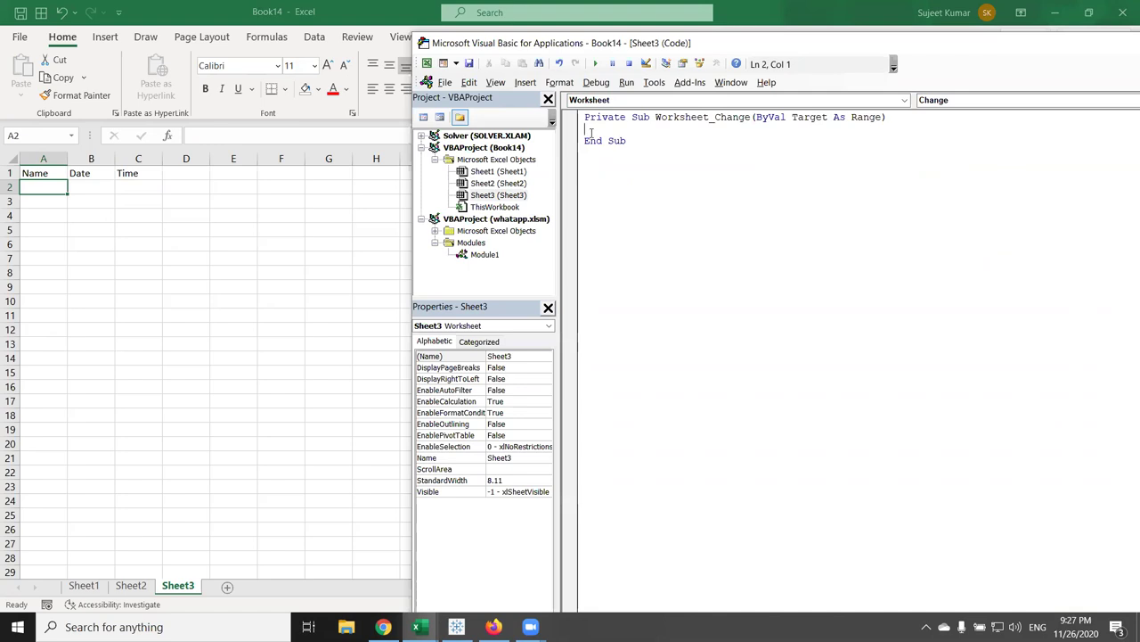
key(Return)
Step: Inspect the Target As Range parameter in the Change header, glancing at cell A2 on the worksheet
double_click(810, 117)
click(870, 116)
double_click(871, 117)
click(76, 226)
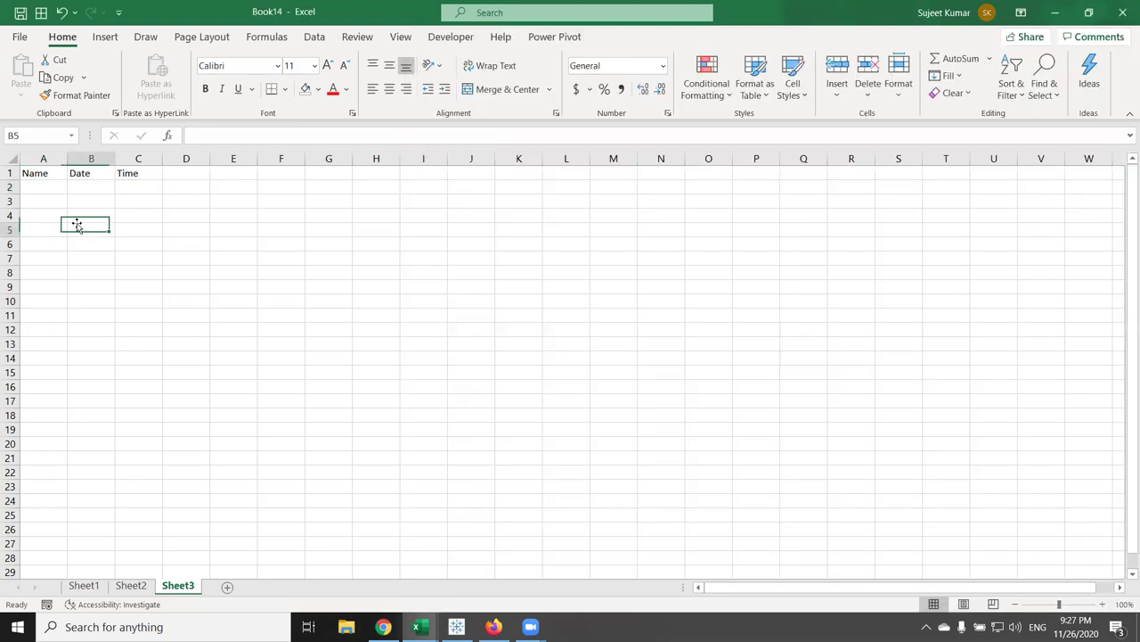
click(43, 187)
key(alt+F11)
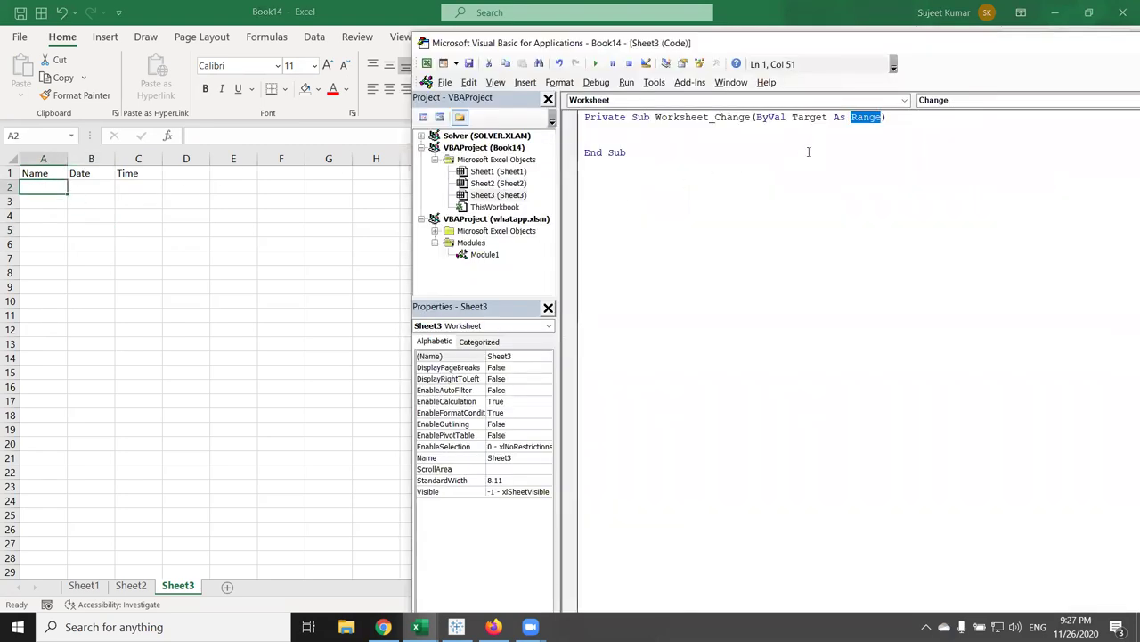
click(802, 117)
double_click(803, 116)
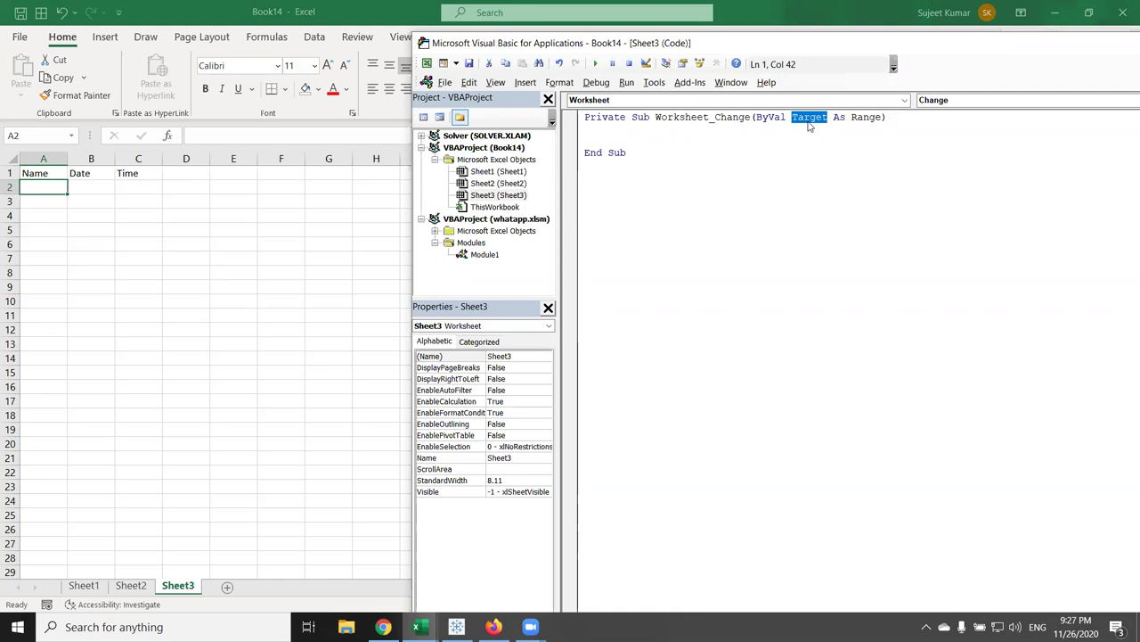
Step: Write Target.Offset(0, 1).Value = Date as the first statement in Worksheet_Change
click(633, 127)
key(Return)
text(tsr)
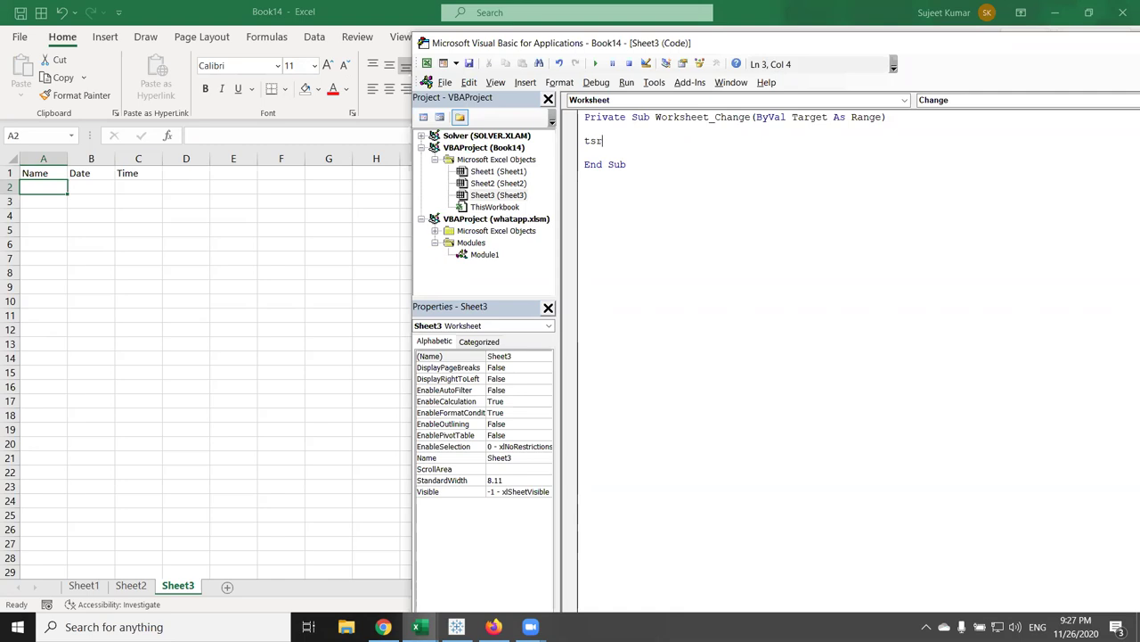
key(BackSpace)
key(BackSpace)
text(arget.of)
key(Tab)
text(()
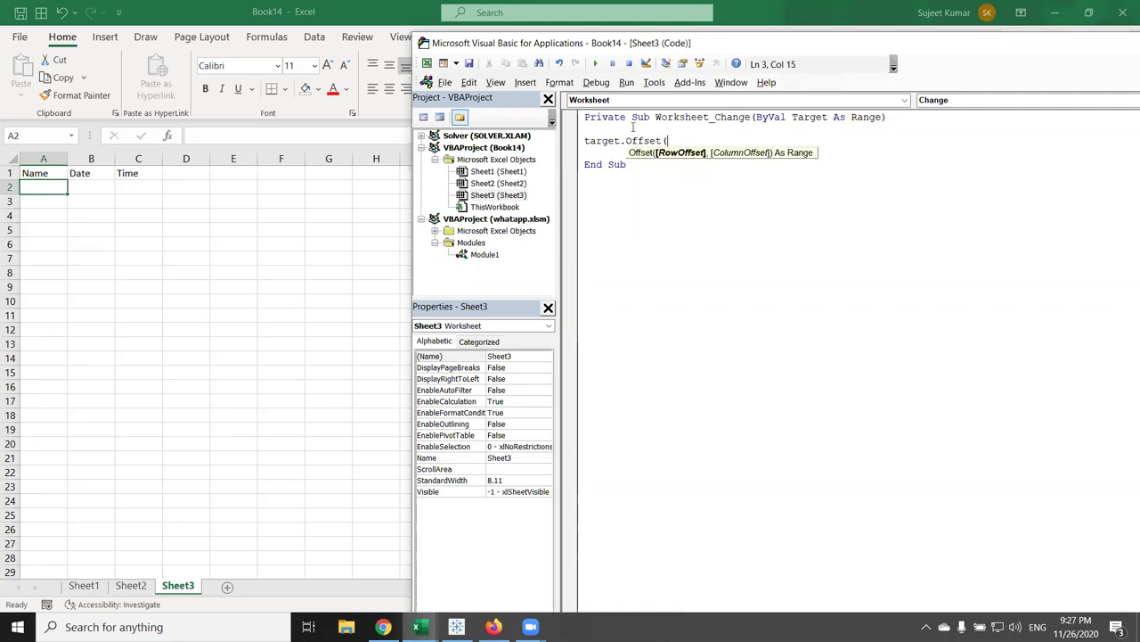
text(0,1))
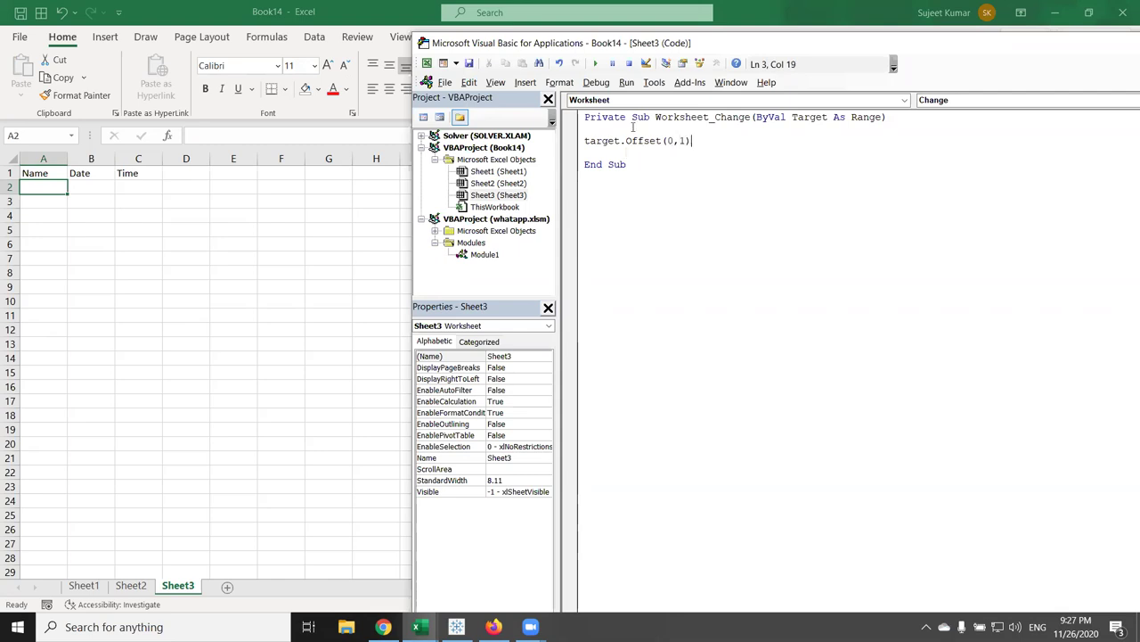
text(.)
text(v)
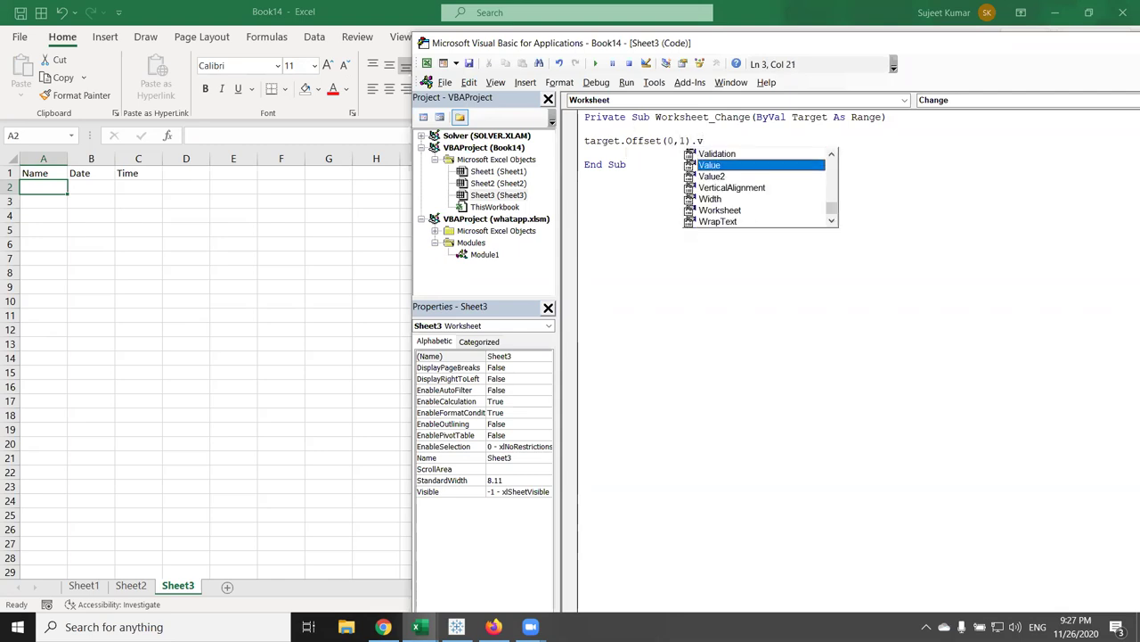
text(a =)
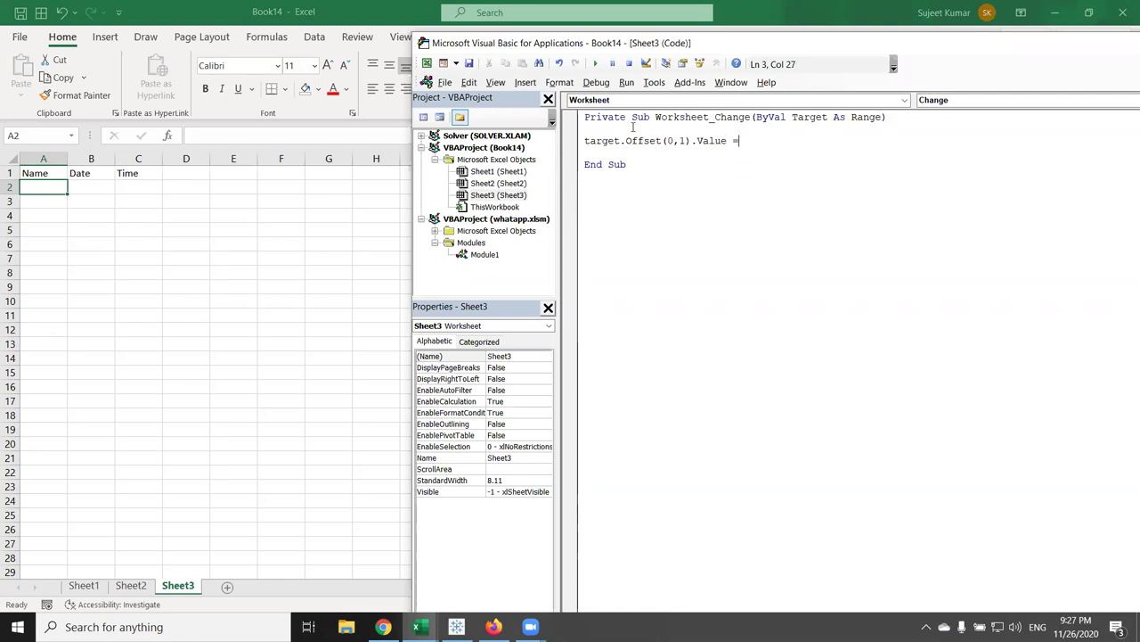
text(date)
key(Return)
Step: Duplicate that line and change it to Target.Offset(0, 2).Value = Time
key(shift+Up)
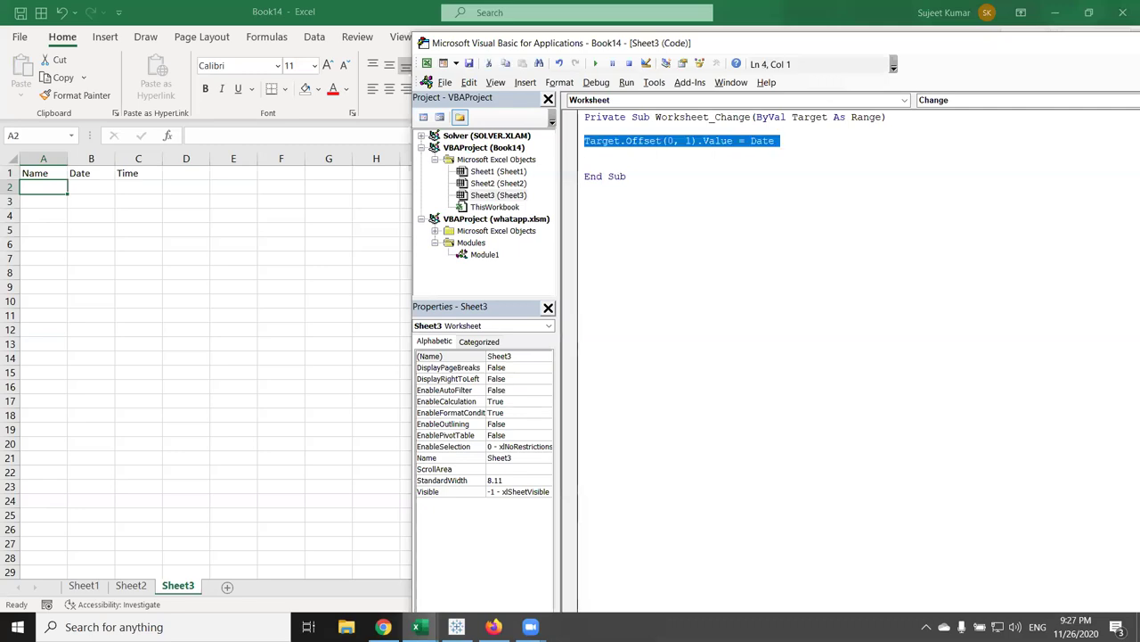
key(ctrl+c)
key(Down)
key(ctrl+v)
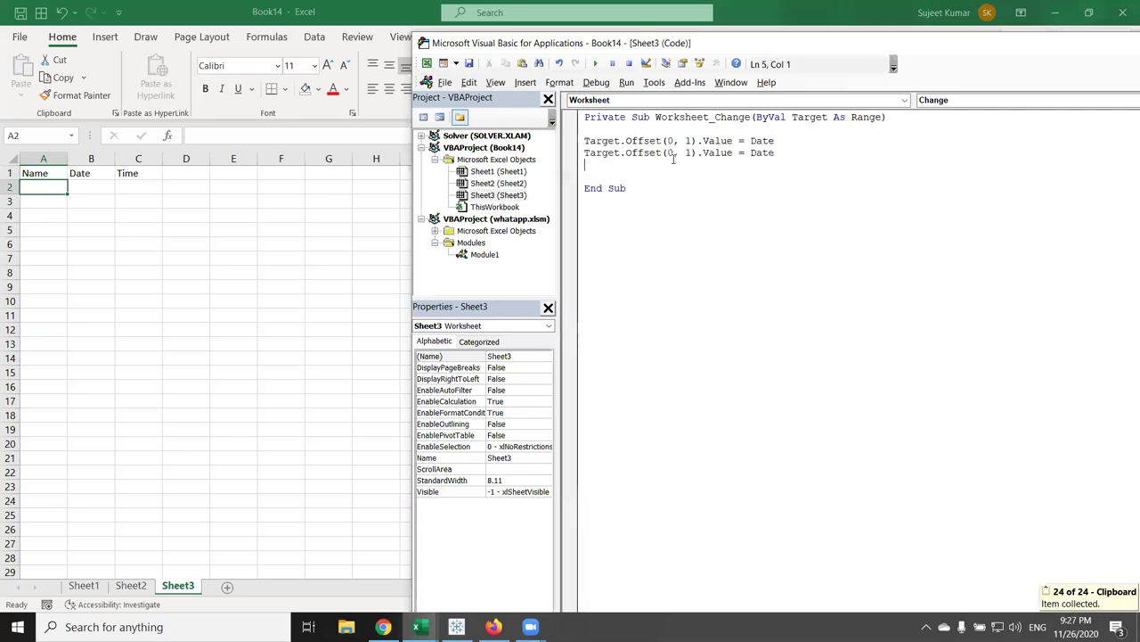
double_click(688, 152)
text(2)
double_click(762, 153)
text(time)
click(753, 168)
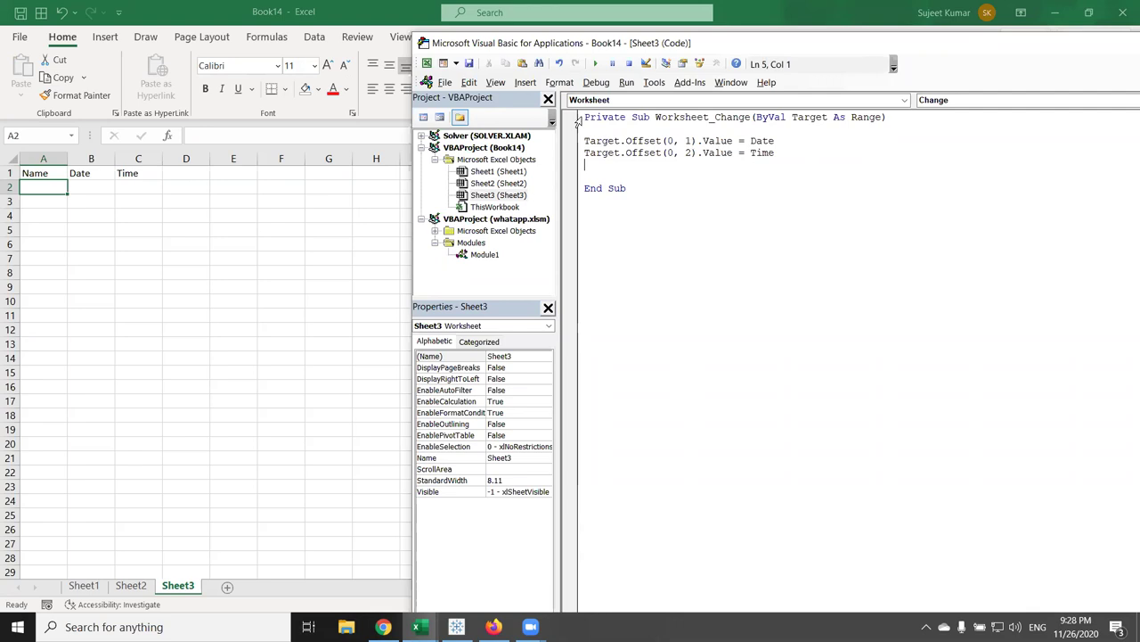
Step: Insert Application.EnableEvents = False above the Date and Time stamping lines
drag(575, 116, 579, 196)
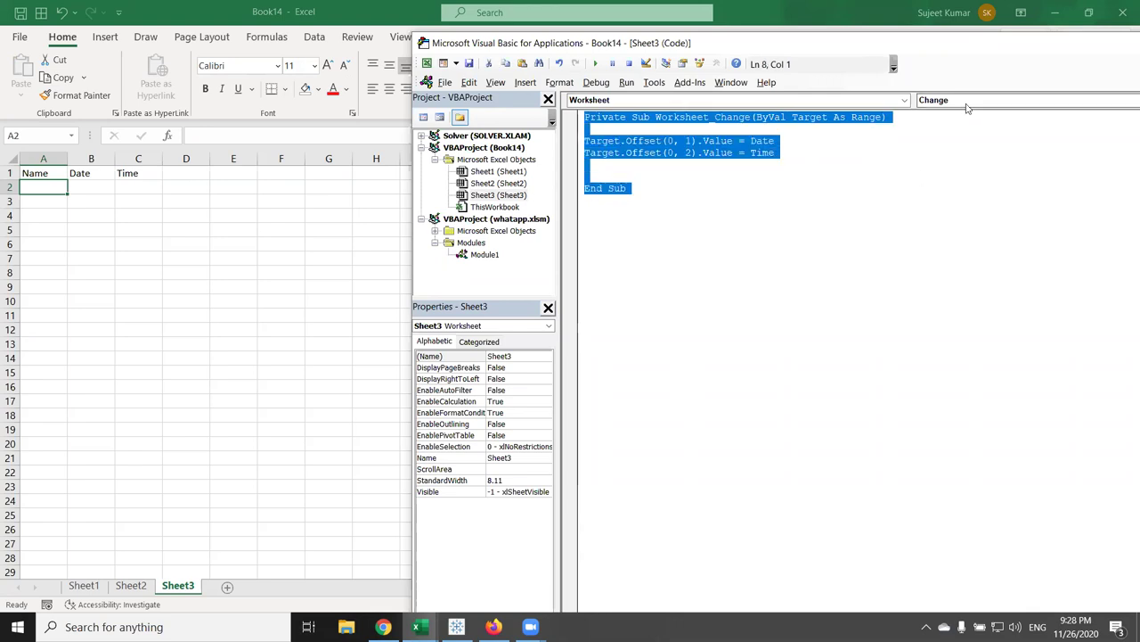
drag(806, 144, 744, 141)
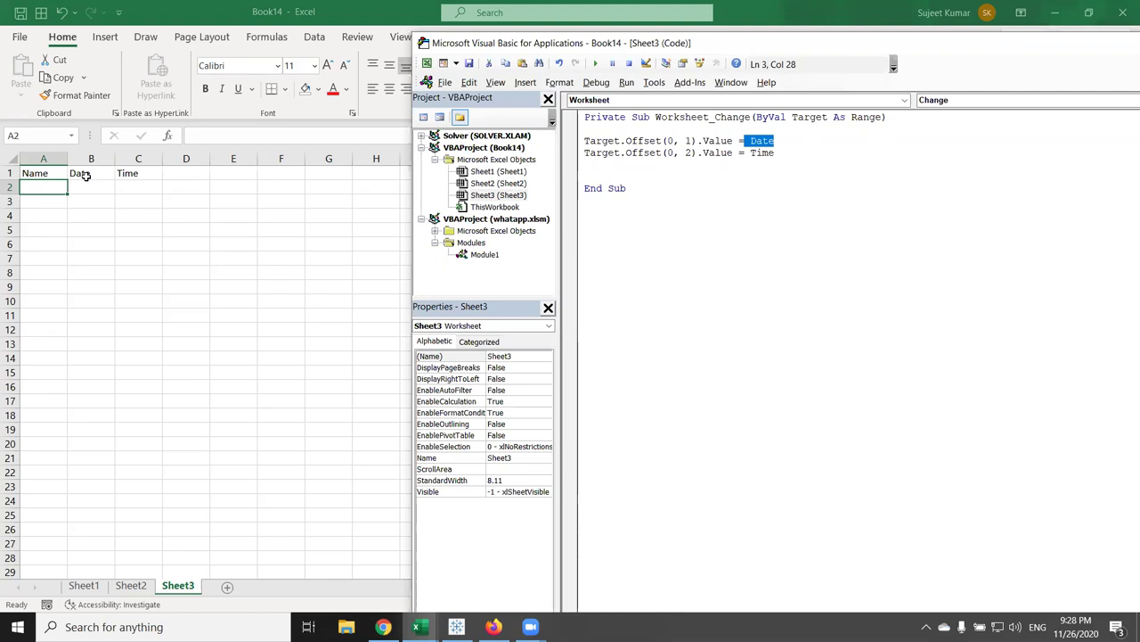
key(Up)
key(Return)
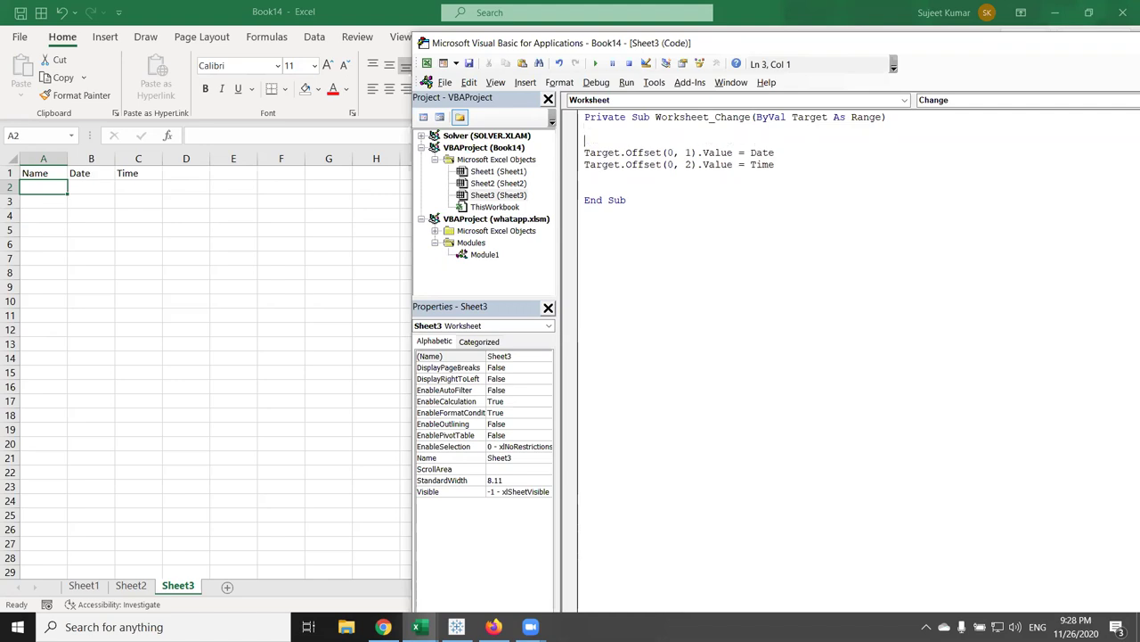
text(application.en)
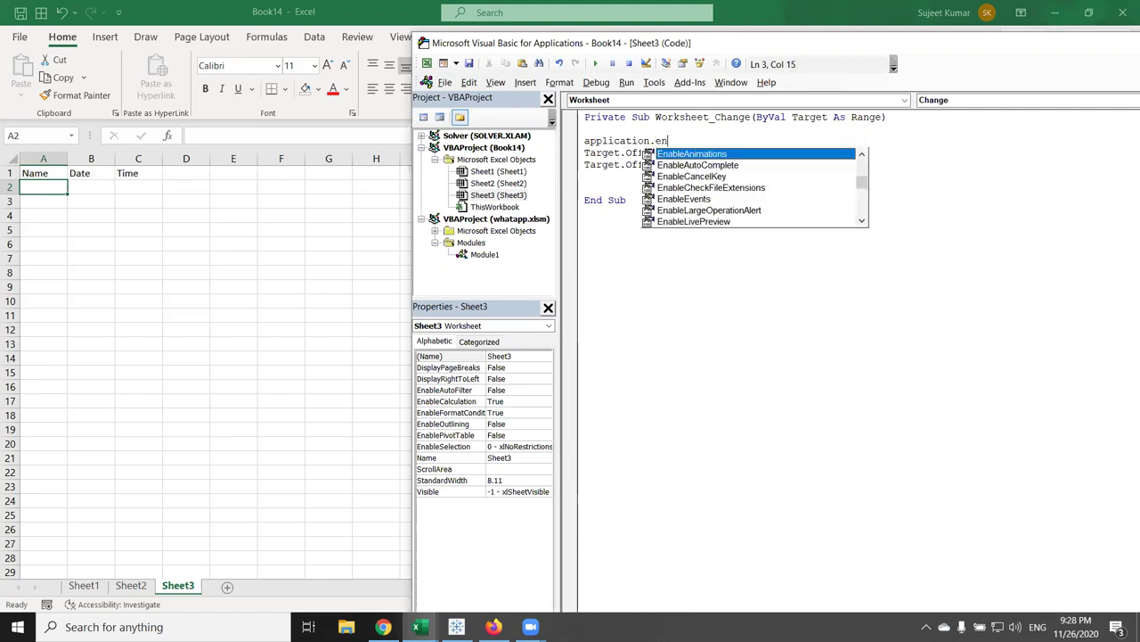
text(v)
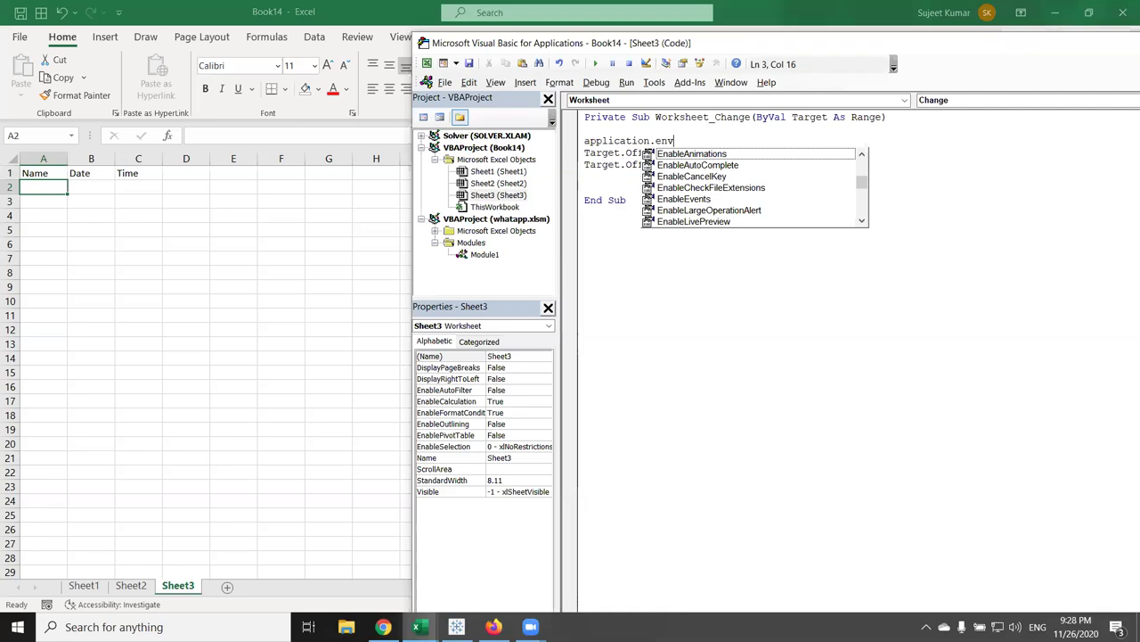
key(Down)
key(Down)
key(Down)
key(Down)
key(Tab)
text(=fa)
key(Tab)
key(Down)
key(Down)
key(Down)
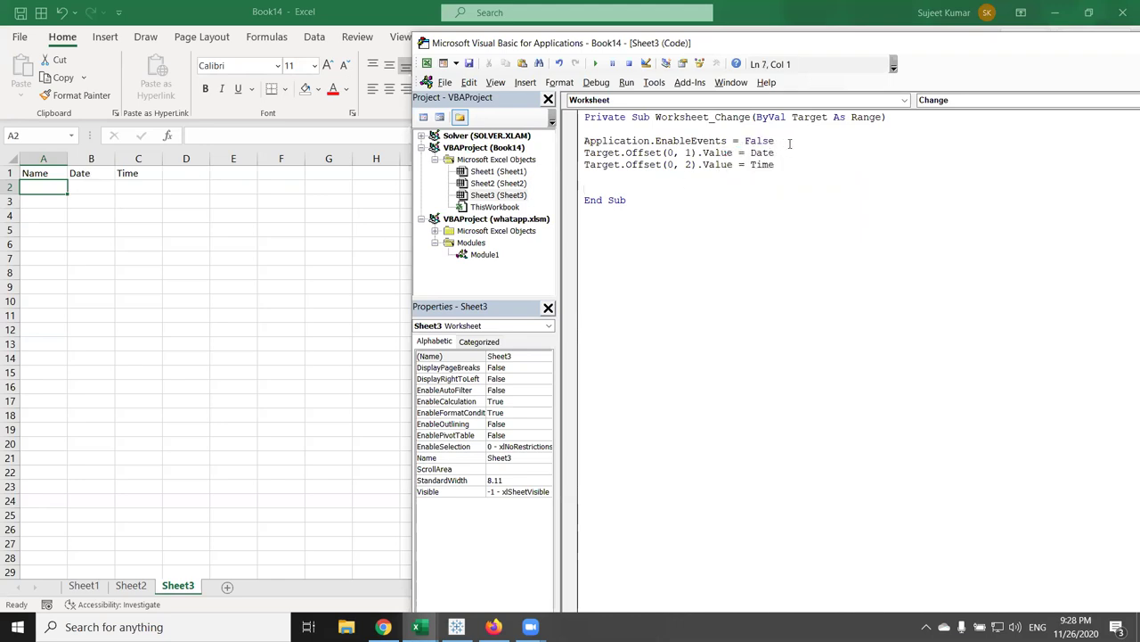
Step: Copy that line below the stamping code and change it to Application.EnableEvents = True
drag(790, 144, 584, 140)
key(ctrl+c)
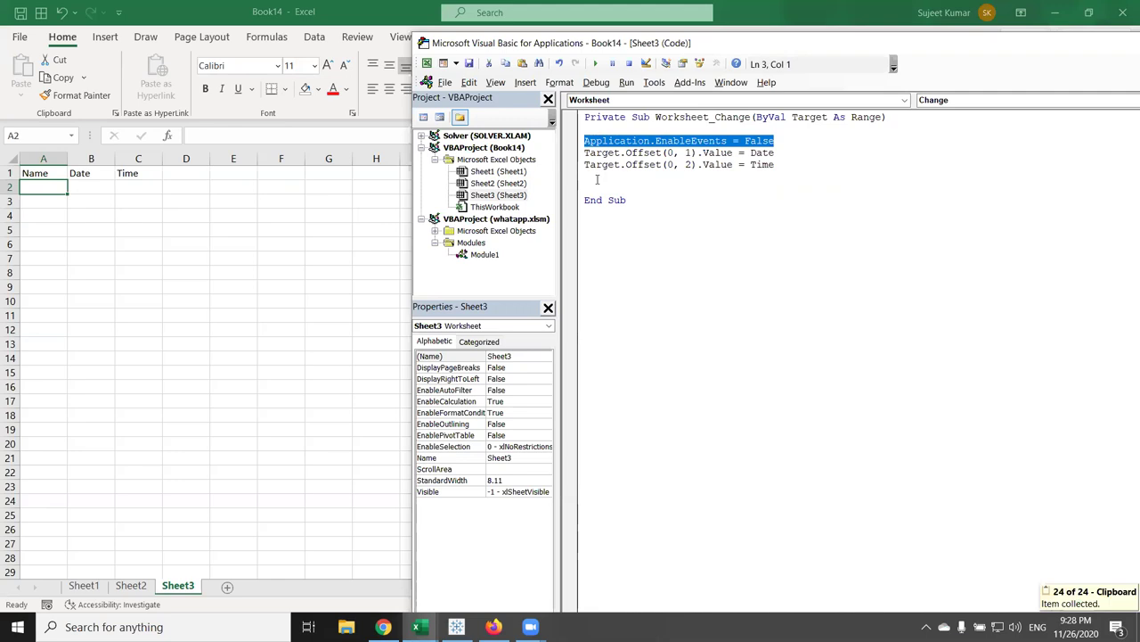
click(597, 179)
key(ctrl+v)
double_click(761, 176)
text(true)
click(757, 200)
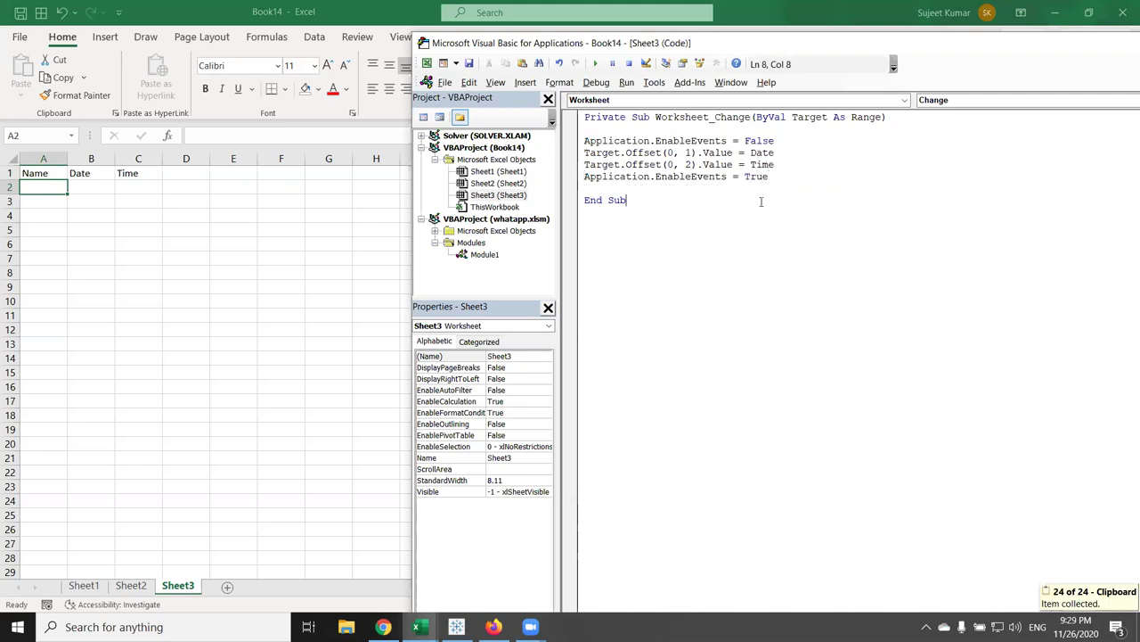
Step: Review the stamping lines and the EnableEvents = True line of the finished macro
drag(781, 165, 571, 162)
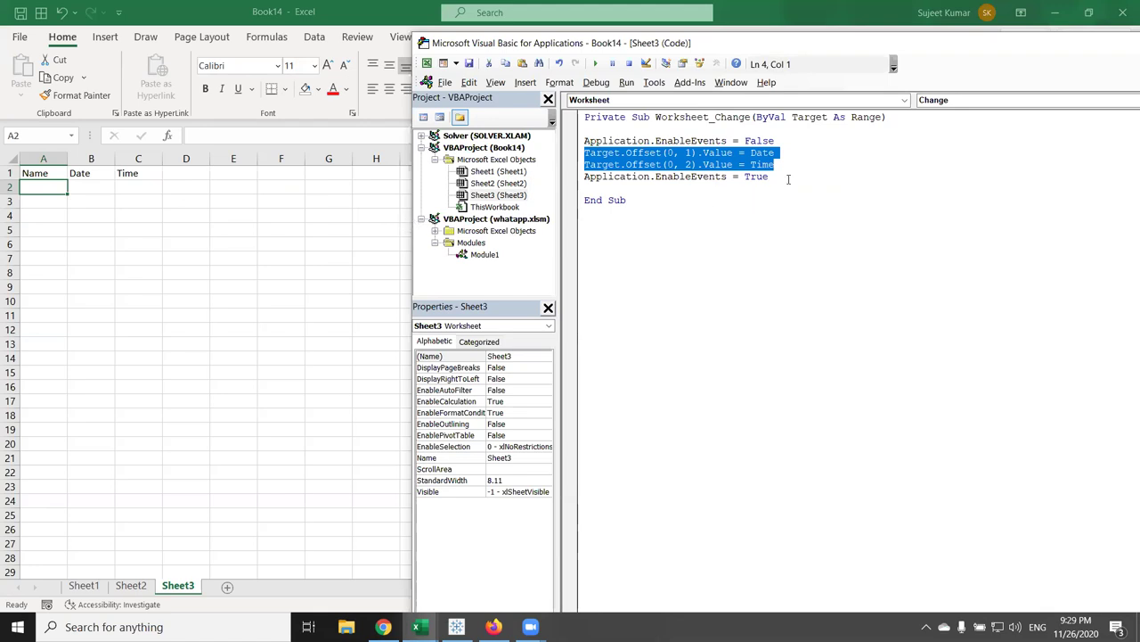
drag(788, 177, 579, 177)
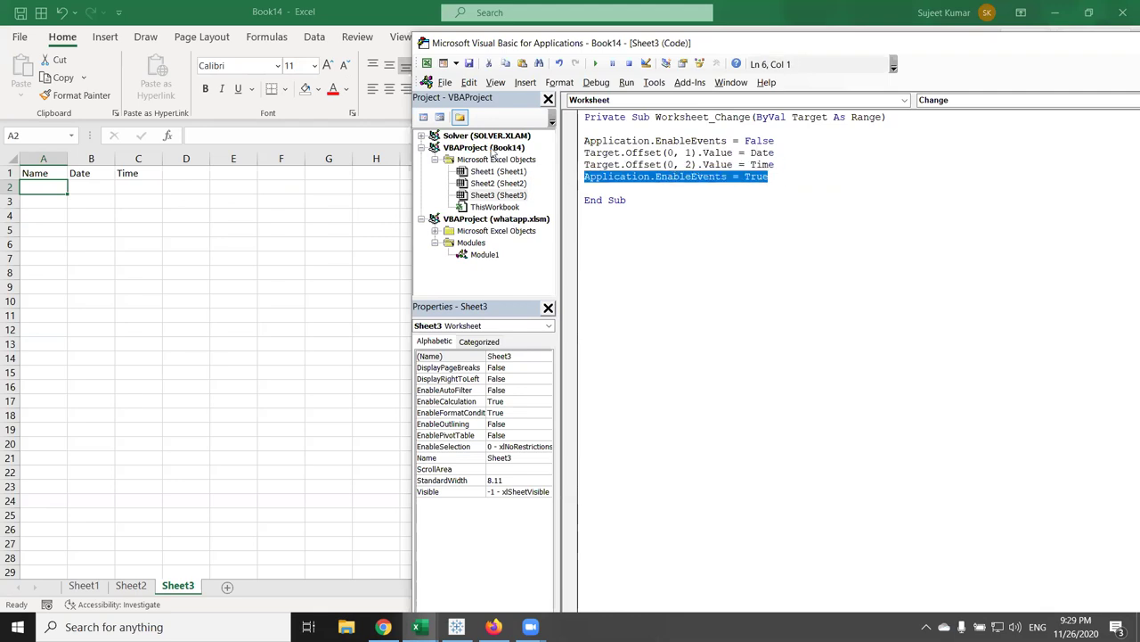
mouse_move(780, 164)
mouse_down()
mouse_move(588, 177)
mouse_move(575, 153)
mouse_up()
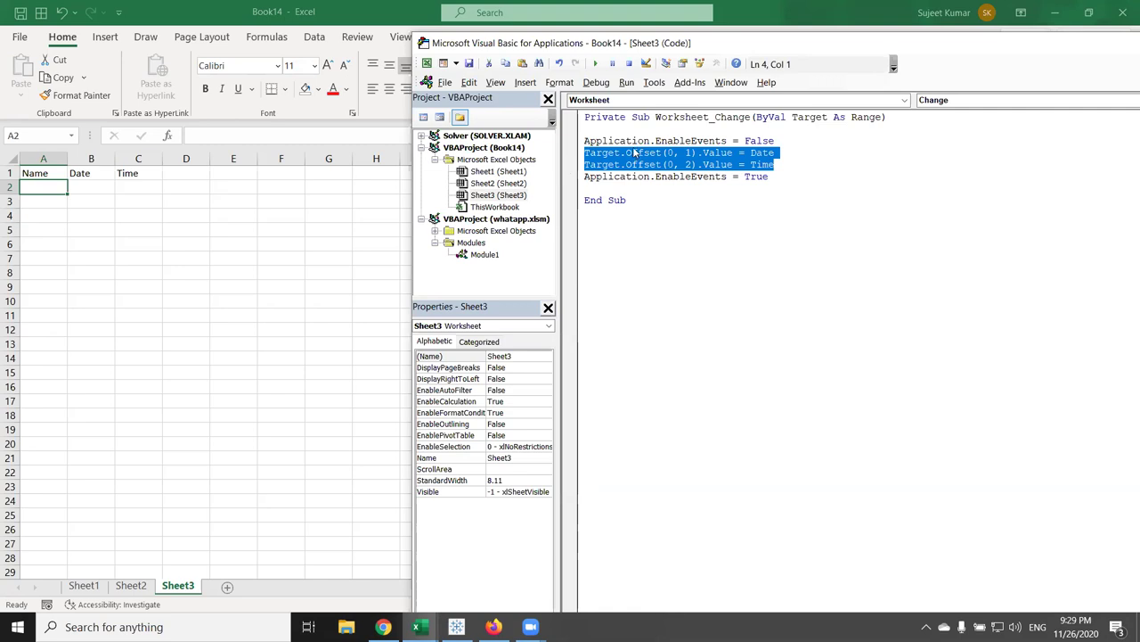
click(41, 214)
Step: Enter a name in A2 and another in A3, widening columns B and C to show the stamps
click(44, 194)
text(Puja)
key(Return)
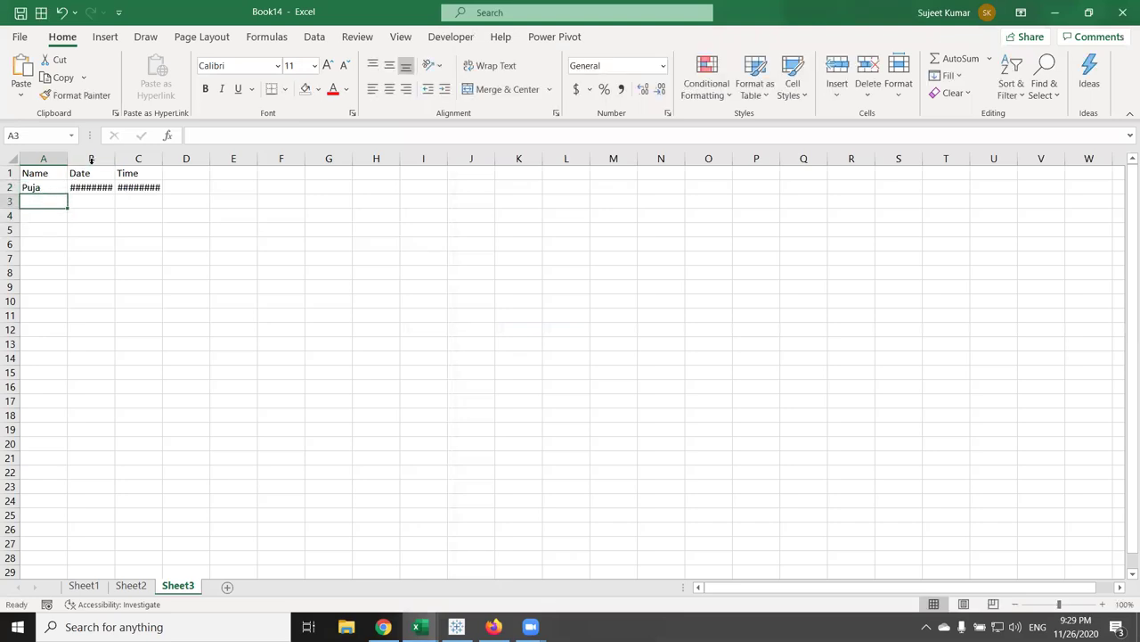
drag(114, 160, 123, 161)
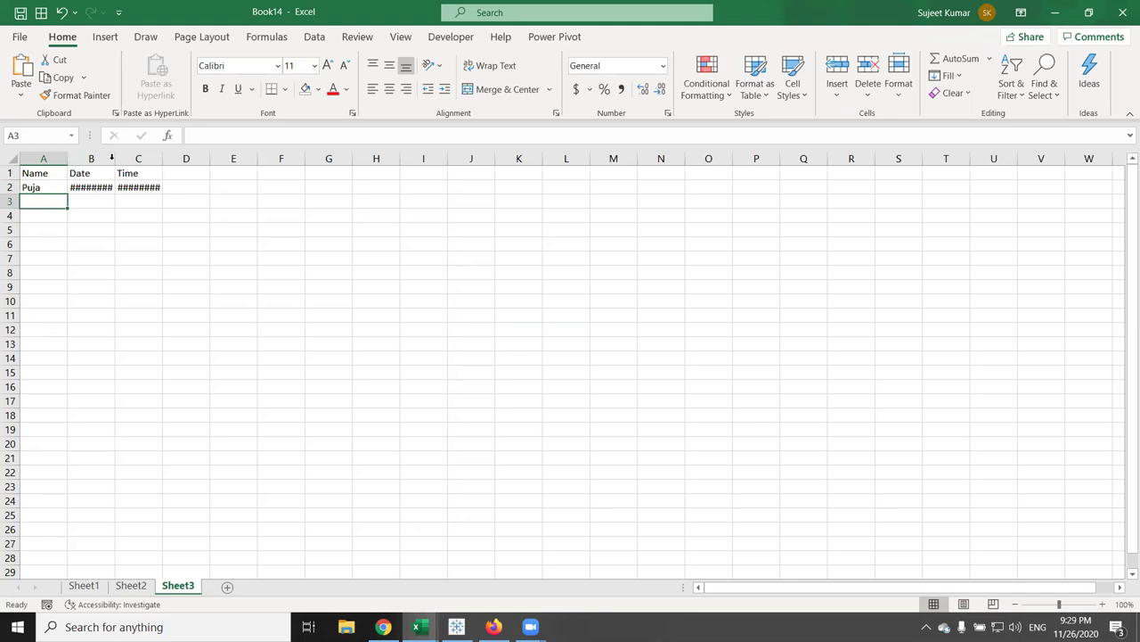
double_click(165, 164)
text(Neeraj)
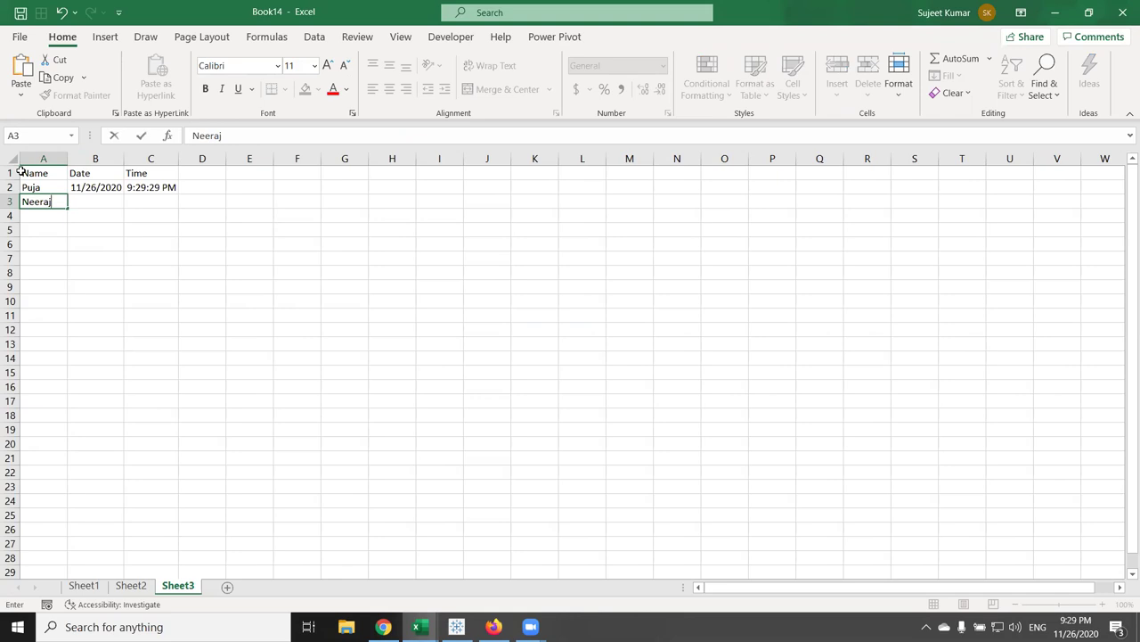
key(Return)
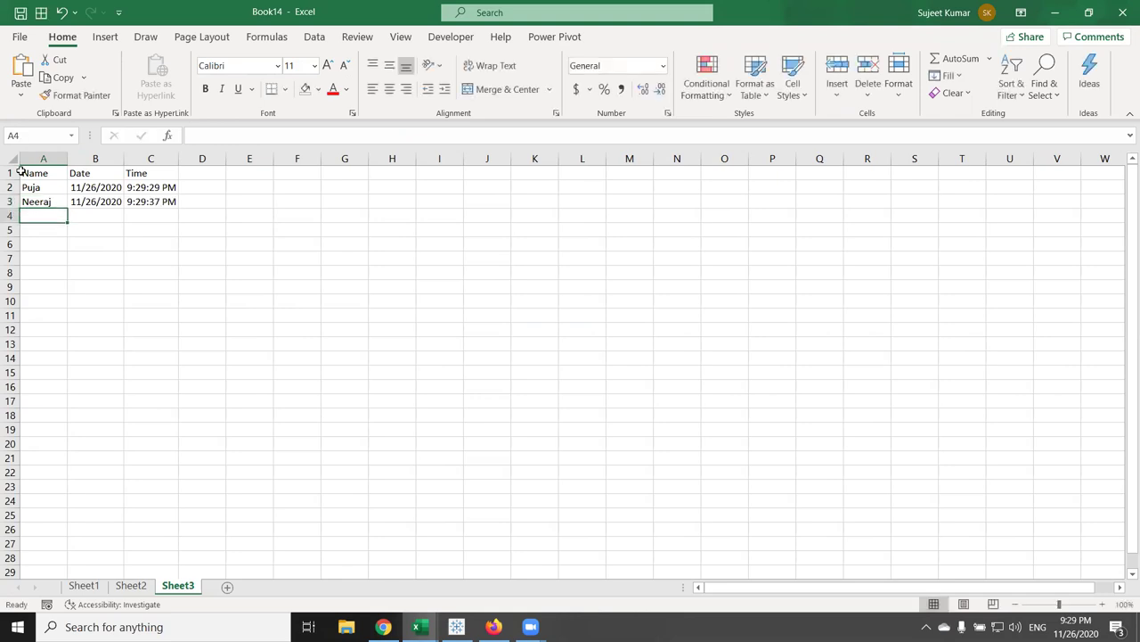
key(alt+F11)
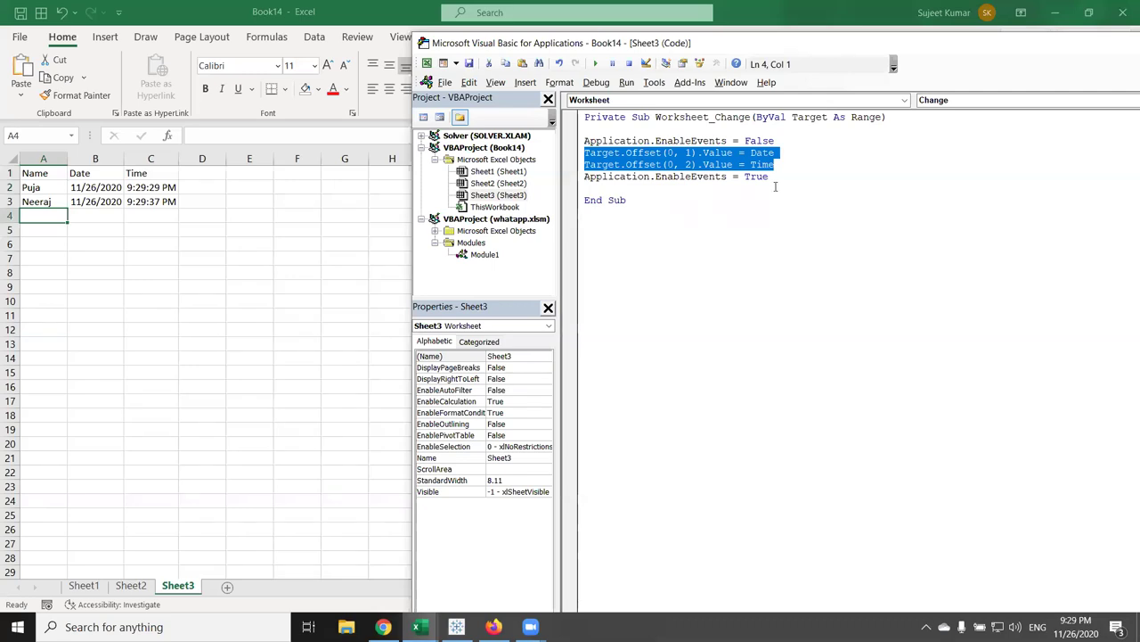
Step: Overwrite A2 with a different name so it is restamped at 9:29:55 PM
click(33, 188)
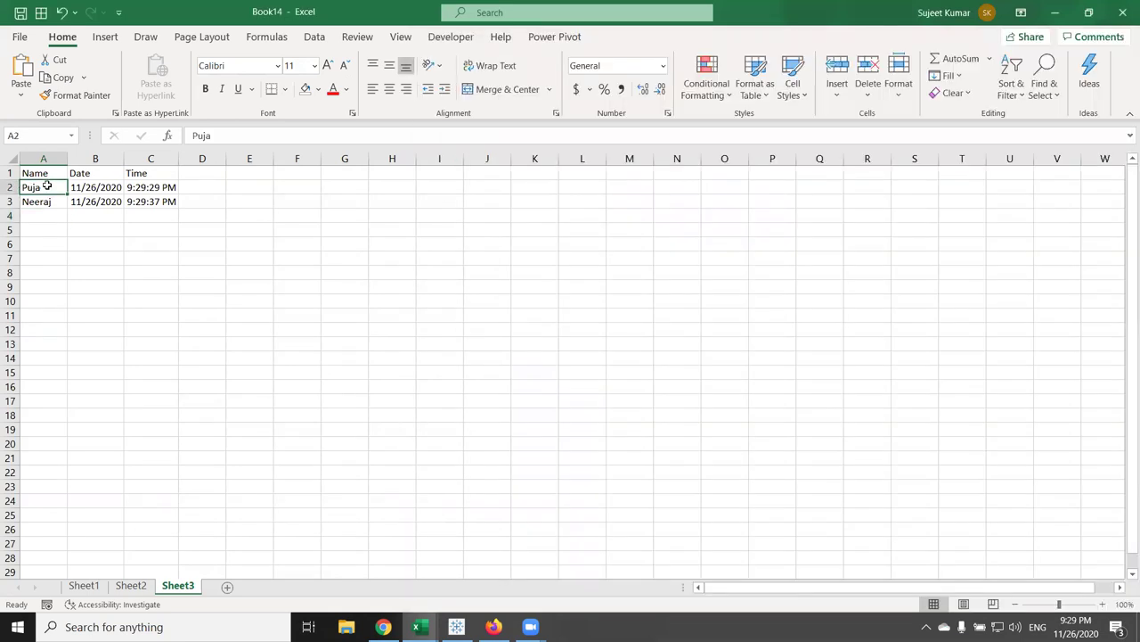
text(Inder)
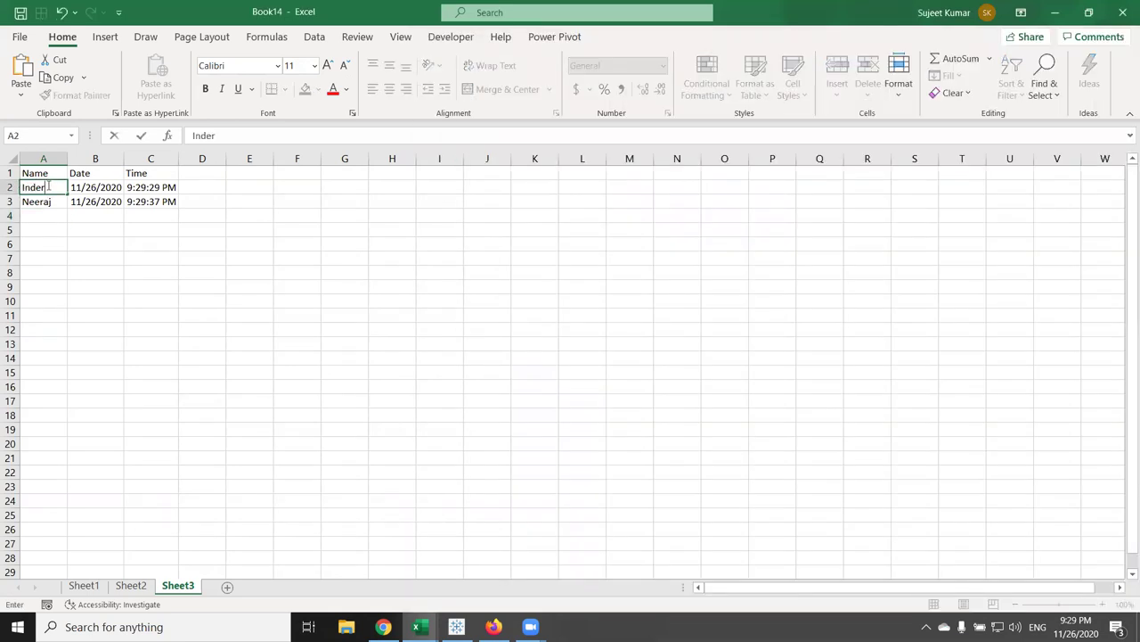
key(Return)
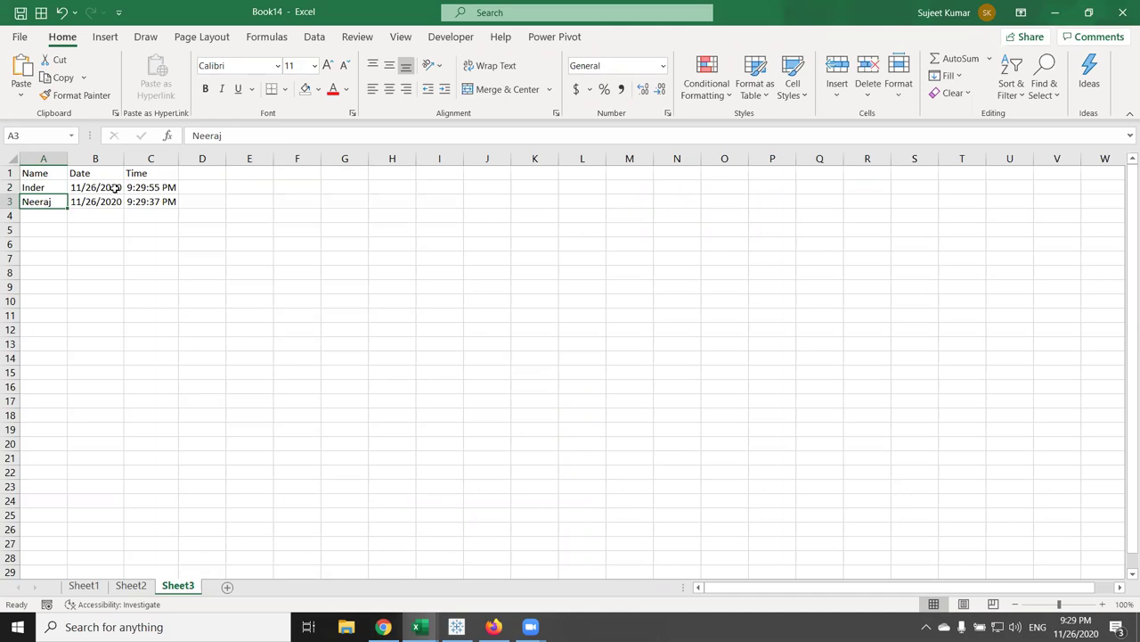
key(alt+F11)
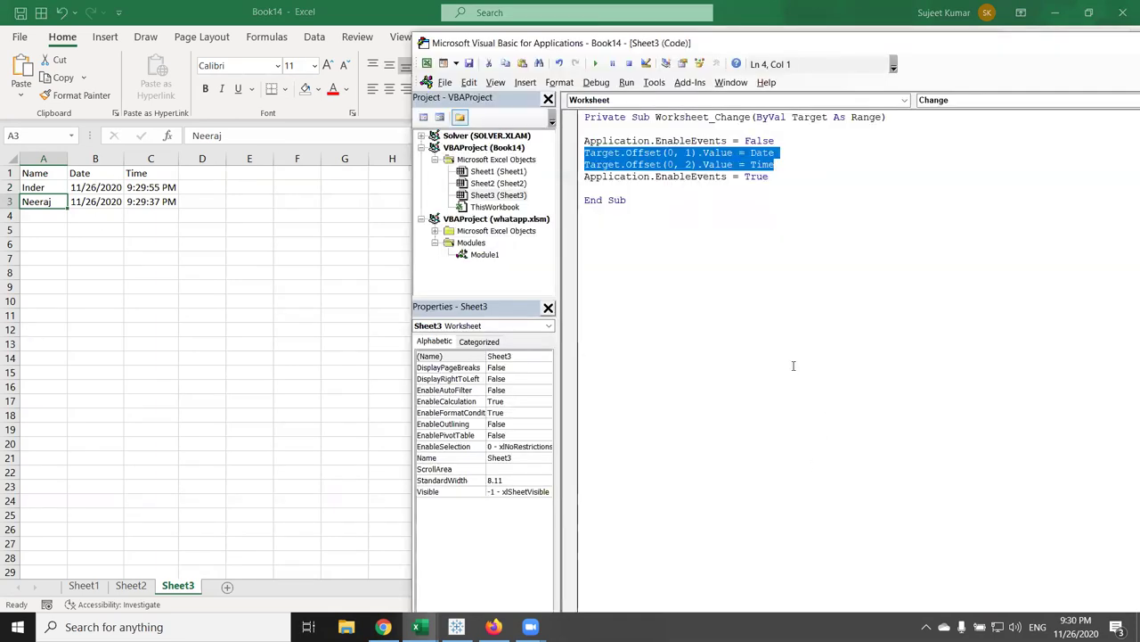
Step: View Sheet1's selection macro, then return to Sheet3 and select A3 and the empty range A4:A18
click(508, 172)
double_click(508, 172)
click(45, 189)
click(40, 202)
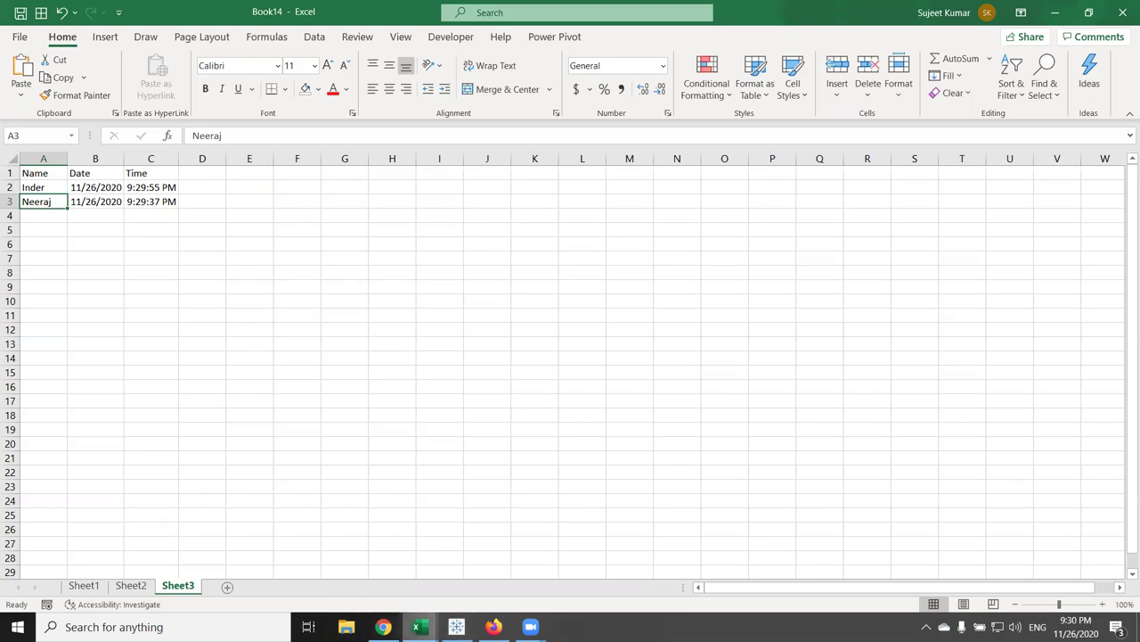
drag(50, 219, 15, 417)
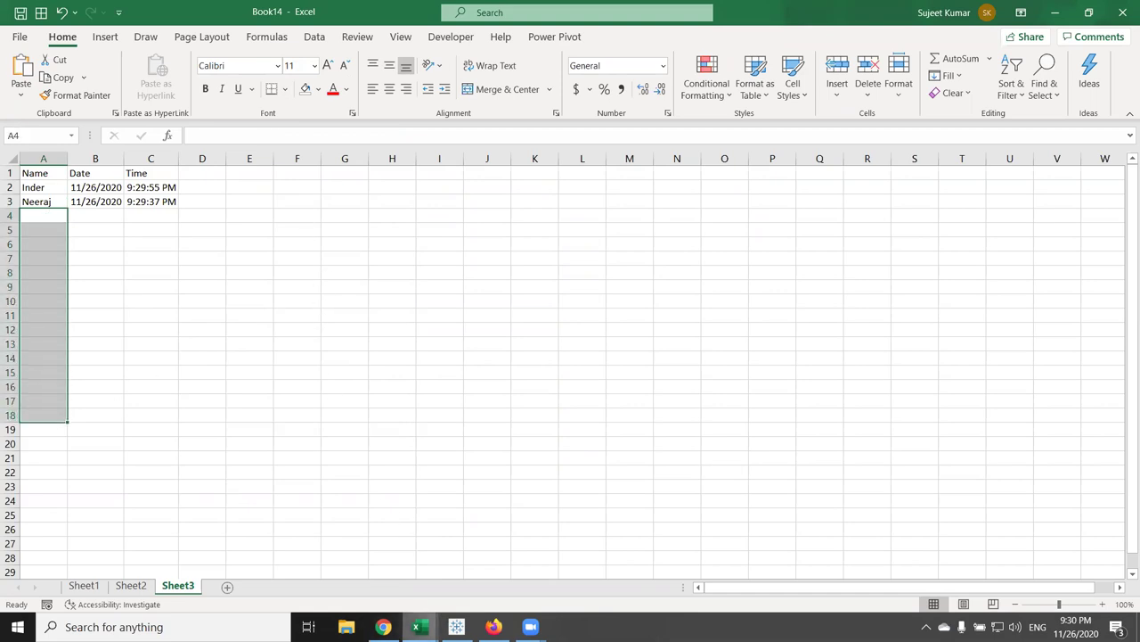
Step: Bring the VBA editor up from the taskbar, then return to Sheet3 and select A2 and A4
click(416, 627)
click(576, 568)
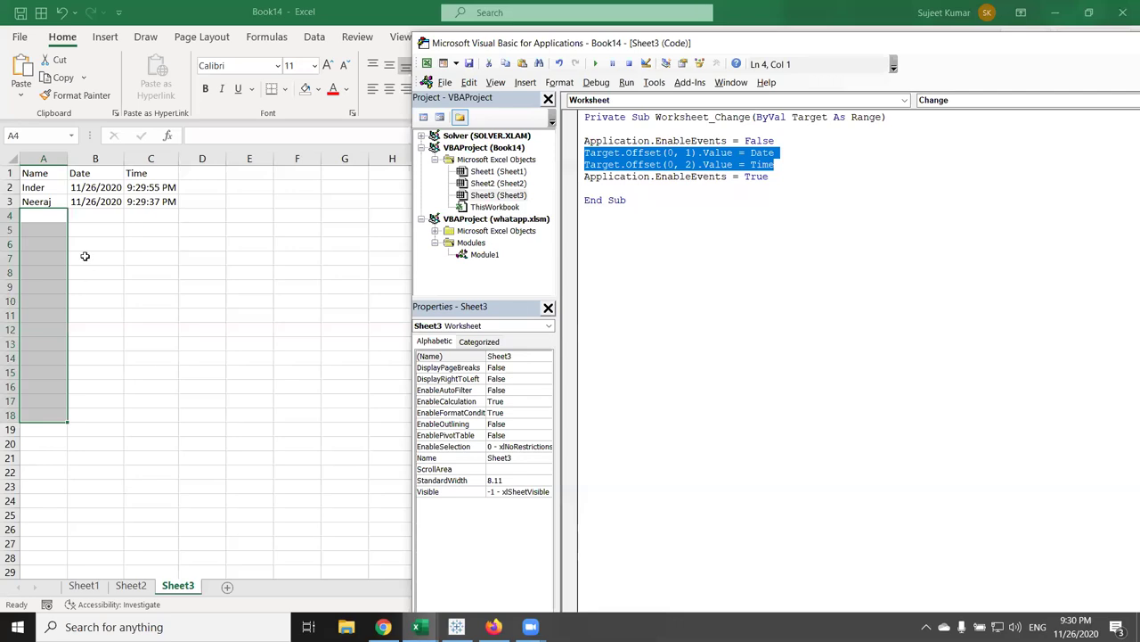
click(138, 192)
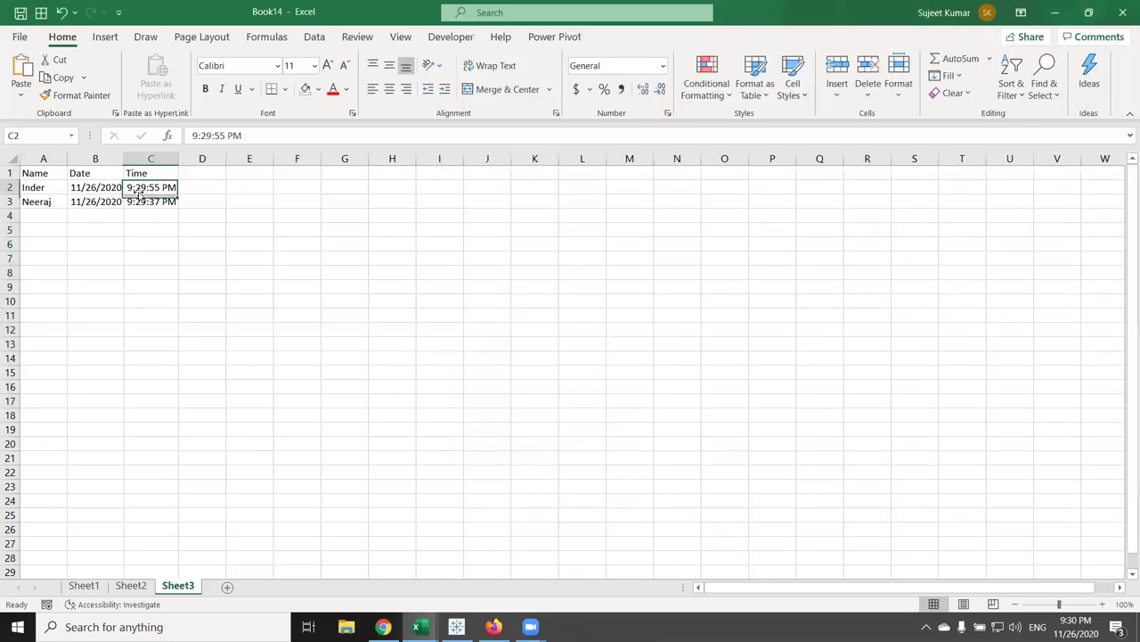
click(39, 191)
click(42, 214)
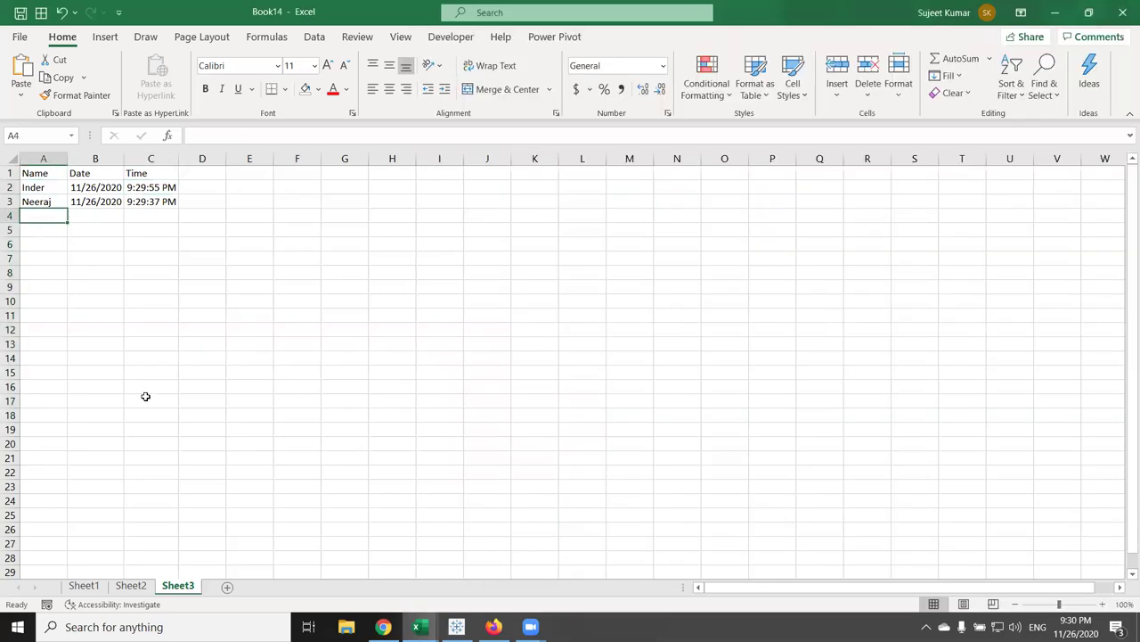
mouse_move(416, 627)
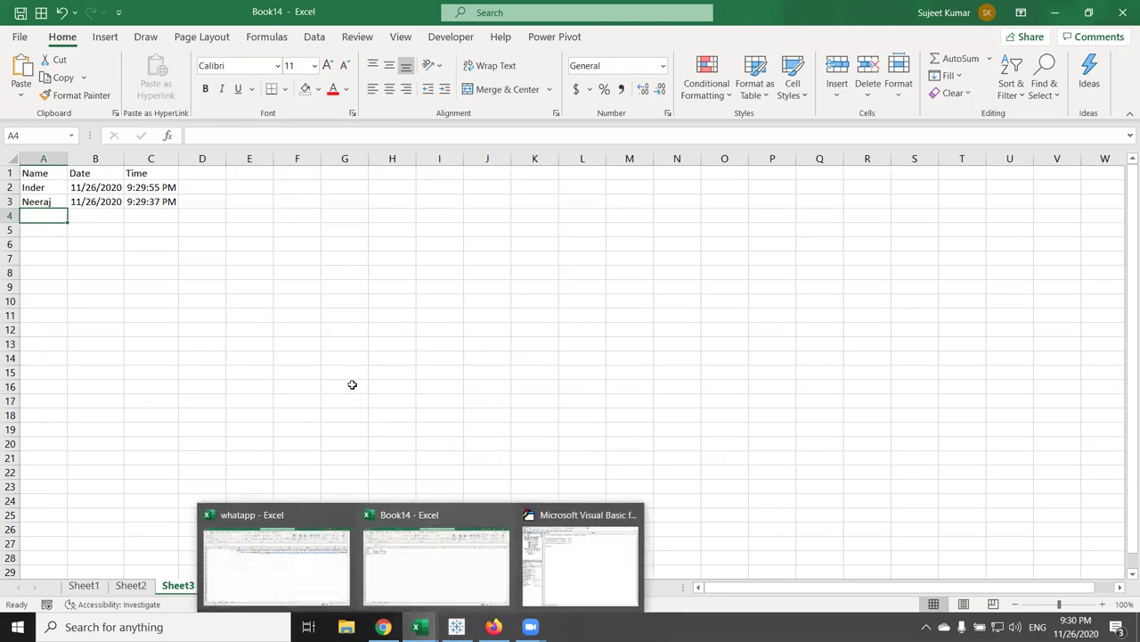
Step: Select G16, show the desktop, restore the VBA editor and open the Sheet2, Sheet1 and Sheet3 modules in turn
click(352, 385)
key(super+d)
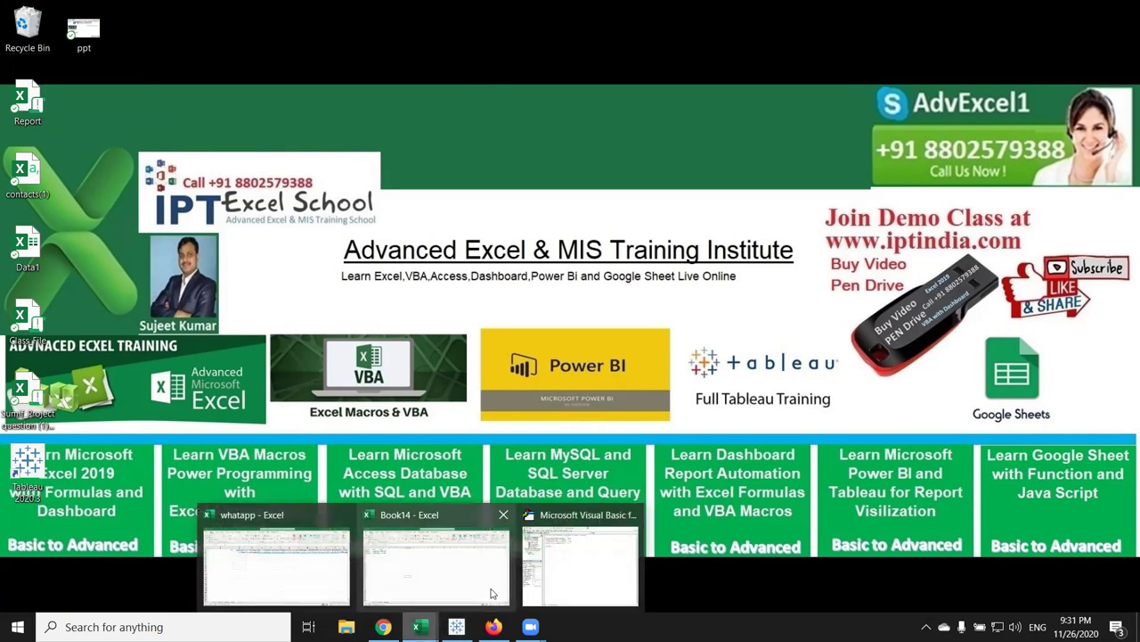
click(579, 576)
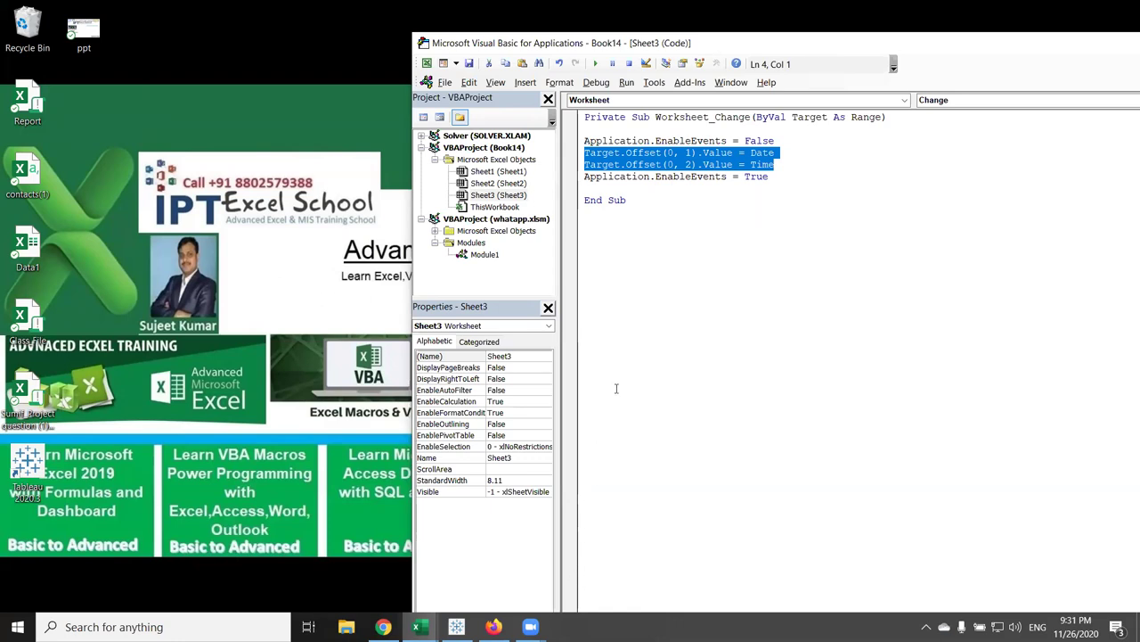
double_click(513, 182)
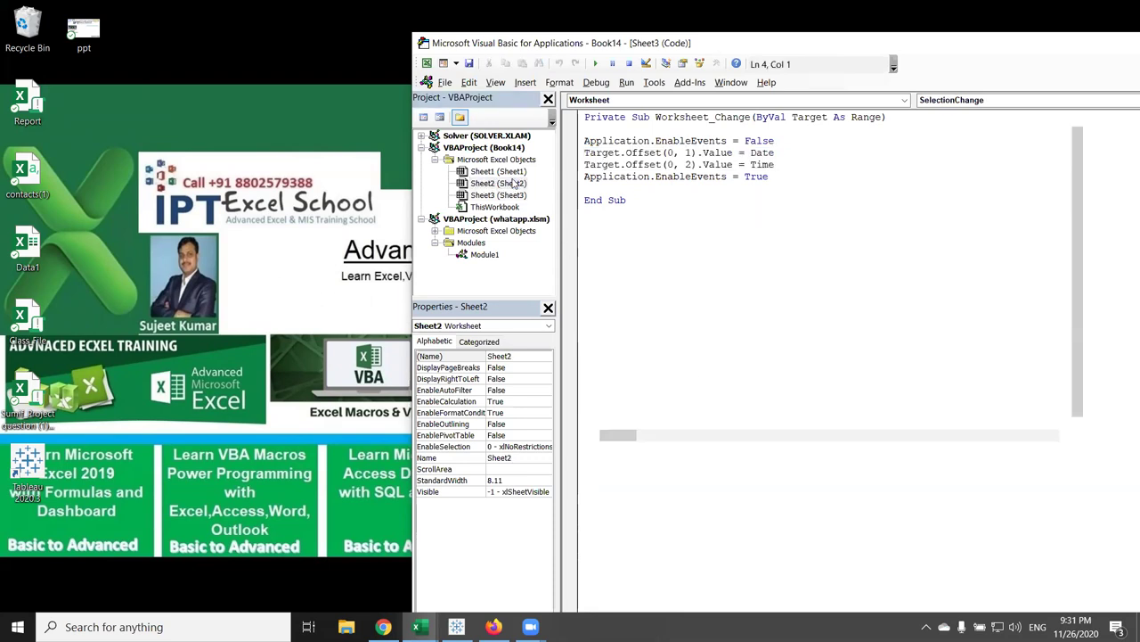
double_click(513, 171)
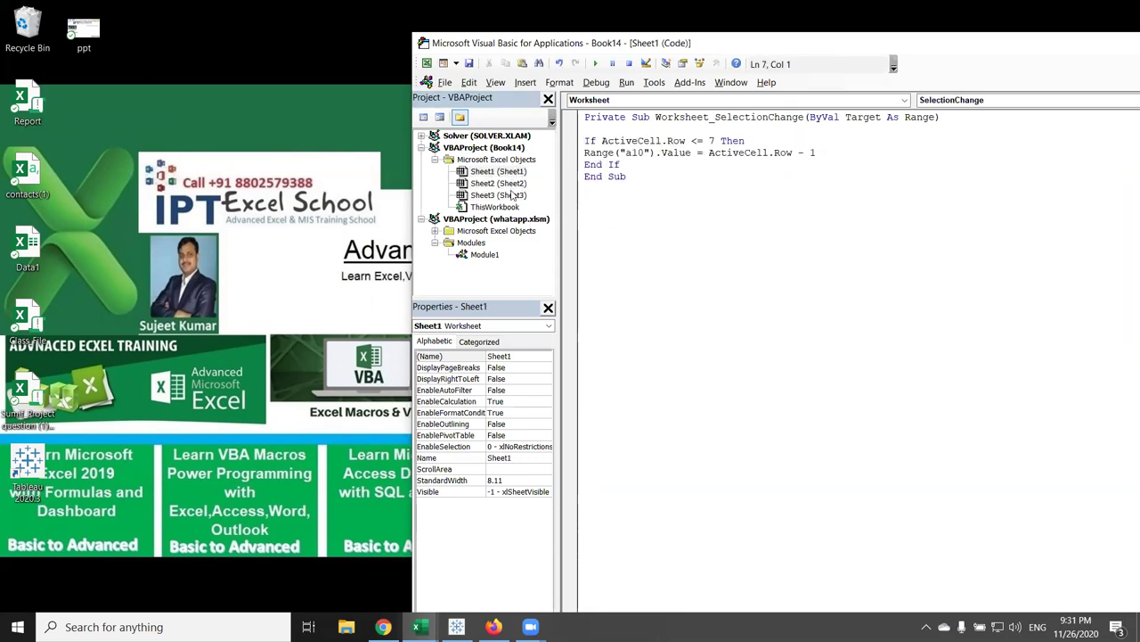
double_click(513, 194)
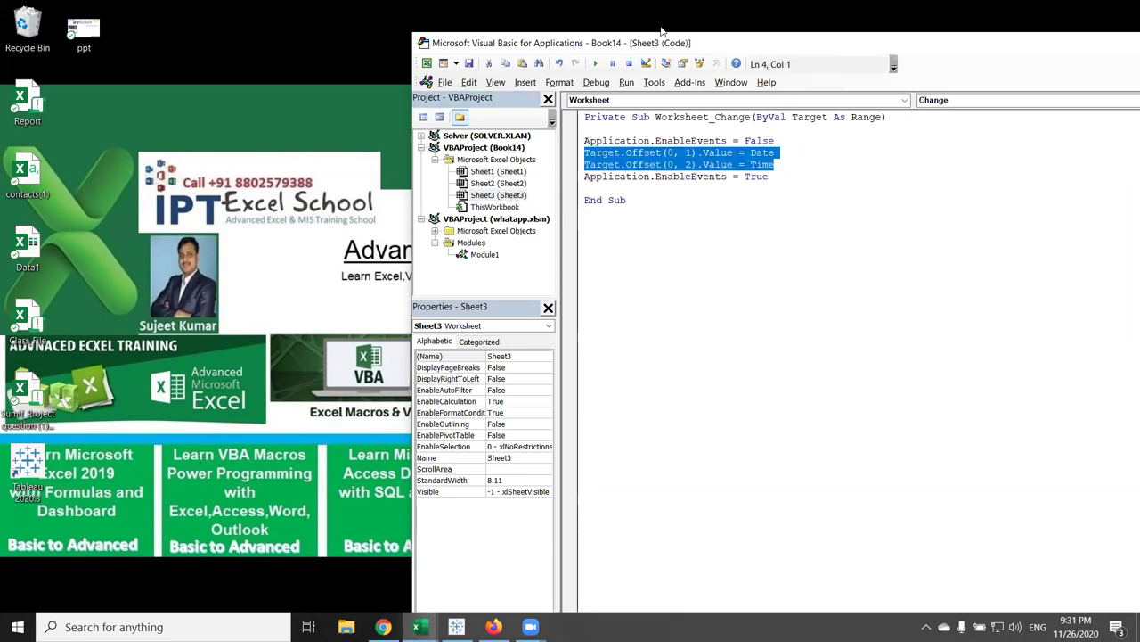